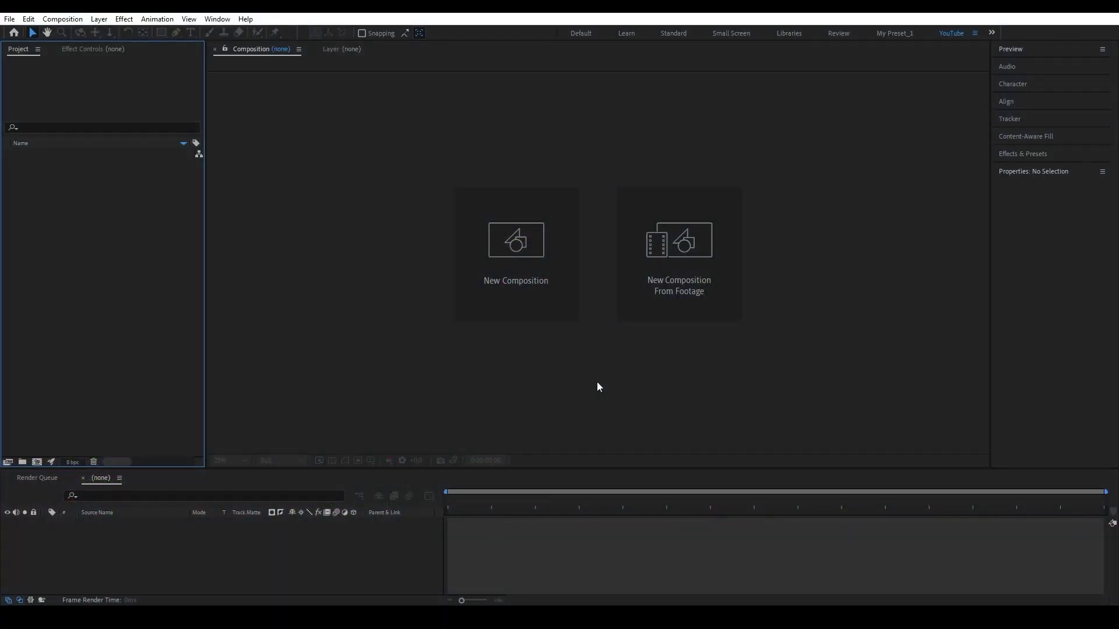
Import Talking Head.mp4, Overlay.jpg and GreenScreen_Phone.mp4, then select GreenScreen_Phone.mp4 in the Project panel
double_click(105, 265)
click(324, 122)
ctrl+click(545, 129)
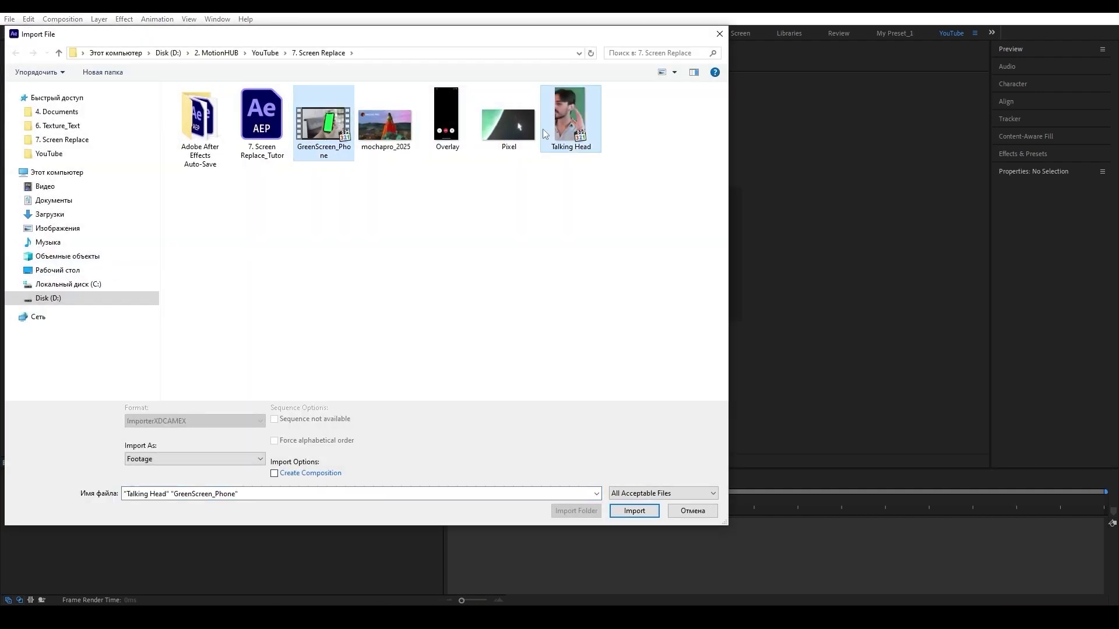
ctrl+click(446, 117)
click(634, 511)
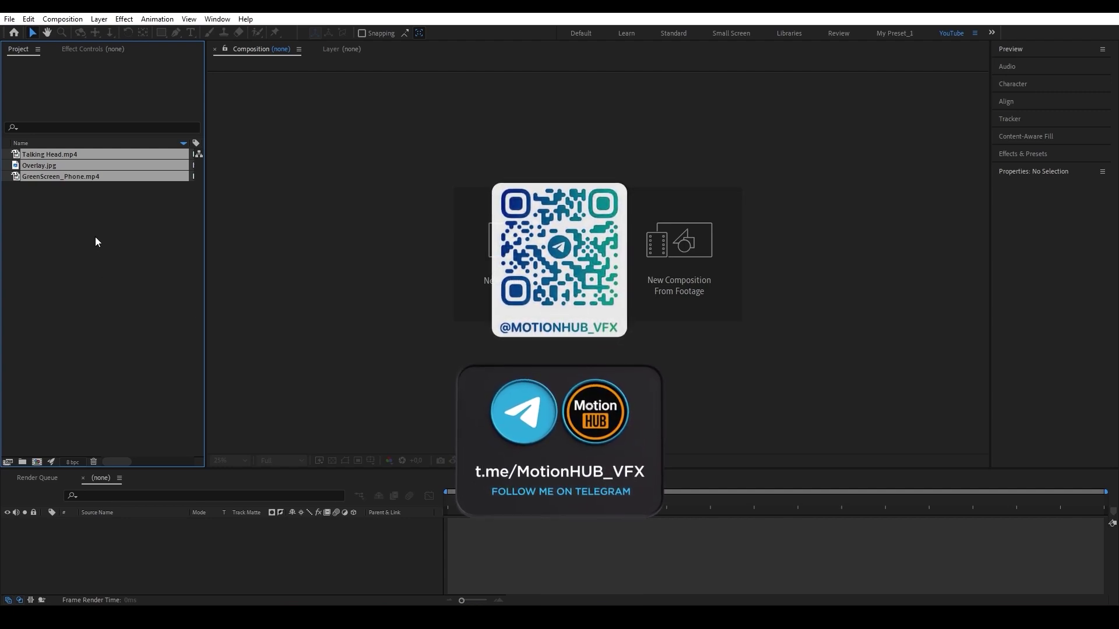
click(56, 177)
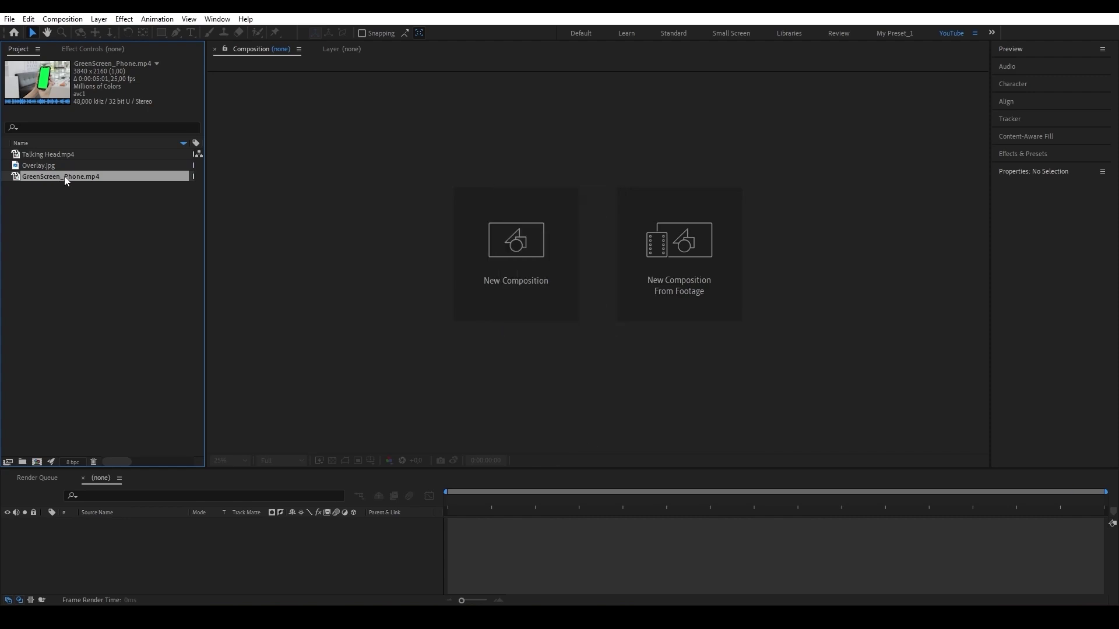
Build a composition from GreenScreen_Phone.mp4 and apply the Track in Boris FX Mocha effect to it
drag(64, 176, 36, 462)
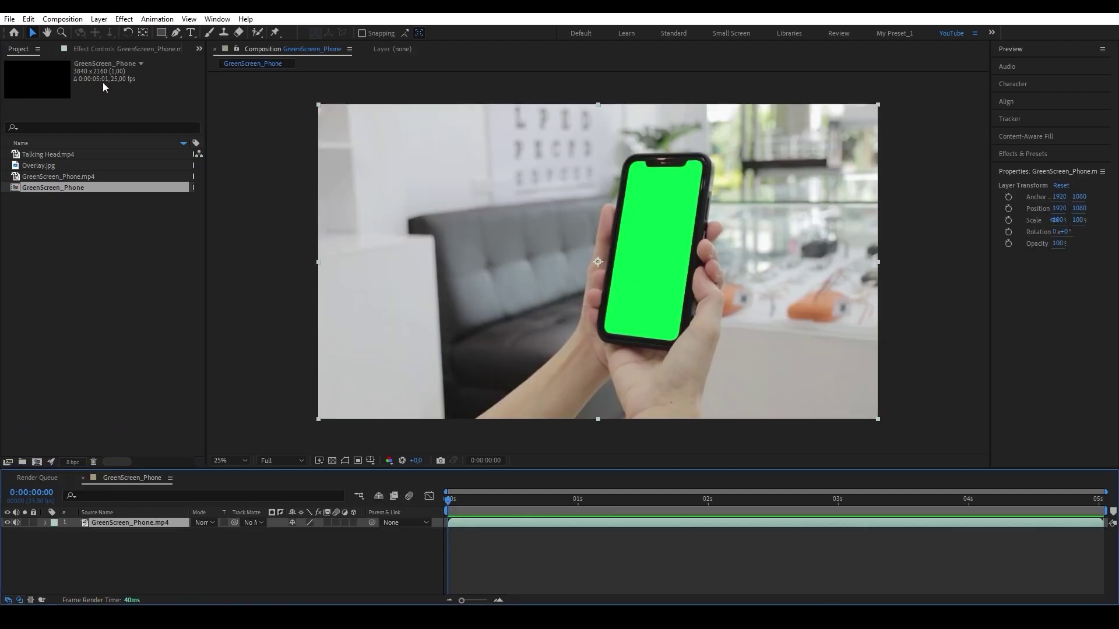
click(155, 23)
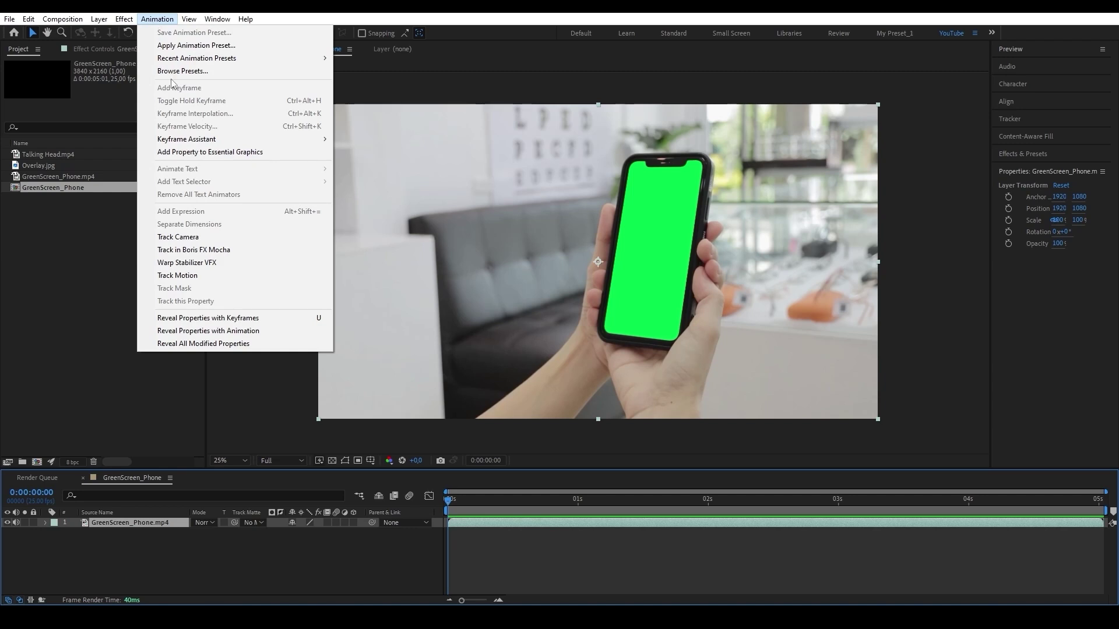
click(193, 249)
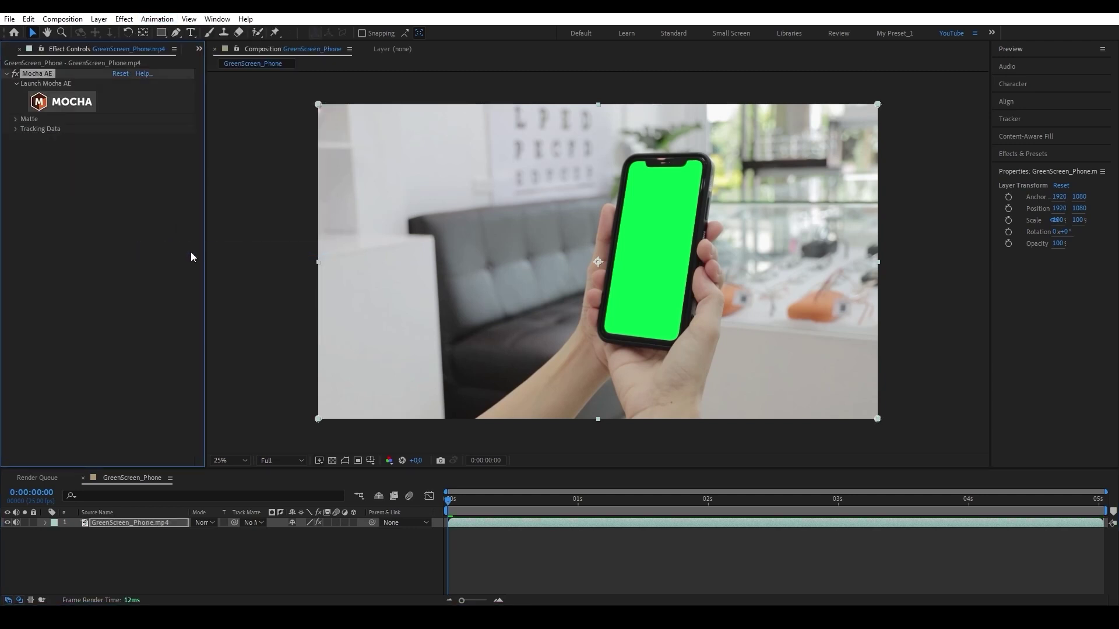
Launch Mocha, keep the Essentials workspace, return to frame 0 and select the X-Spline tool
click(72, 106)
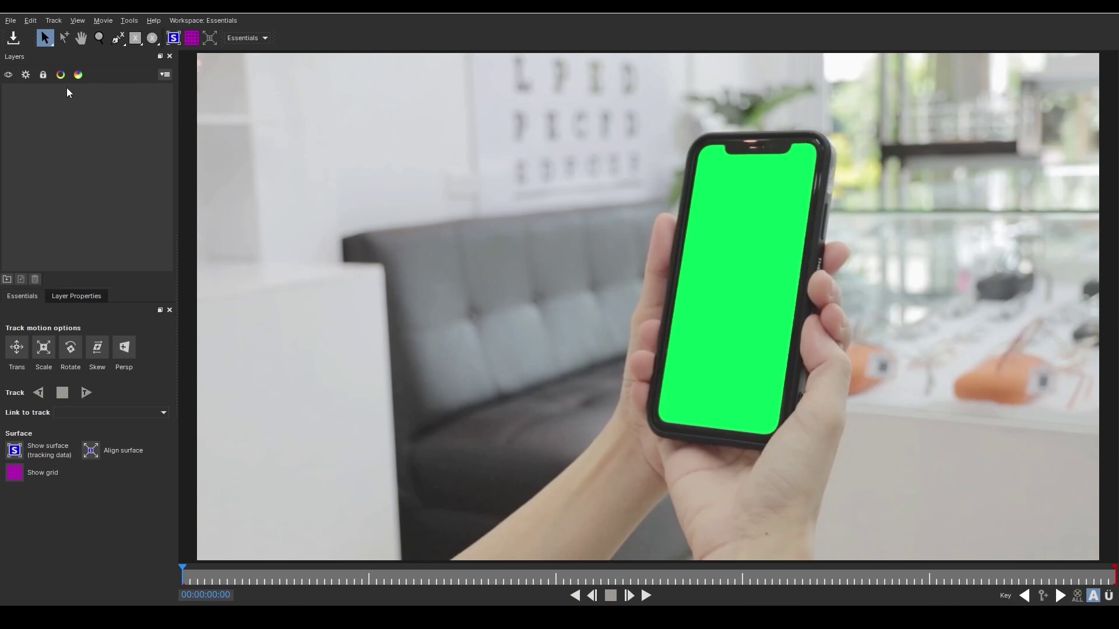
click(264, 38)
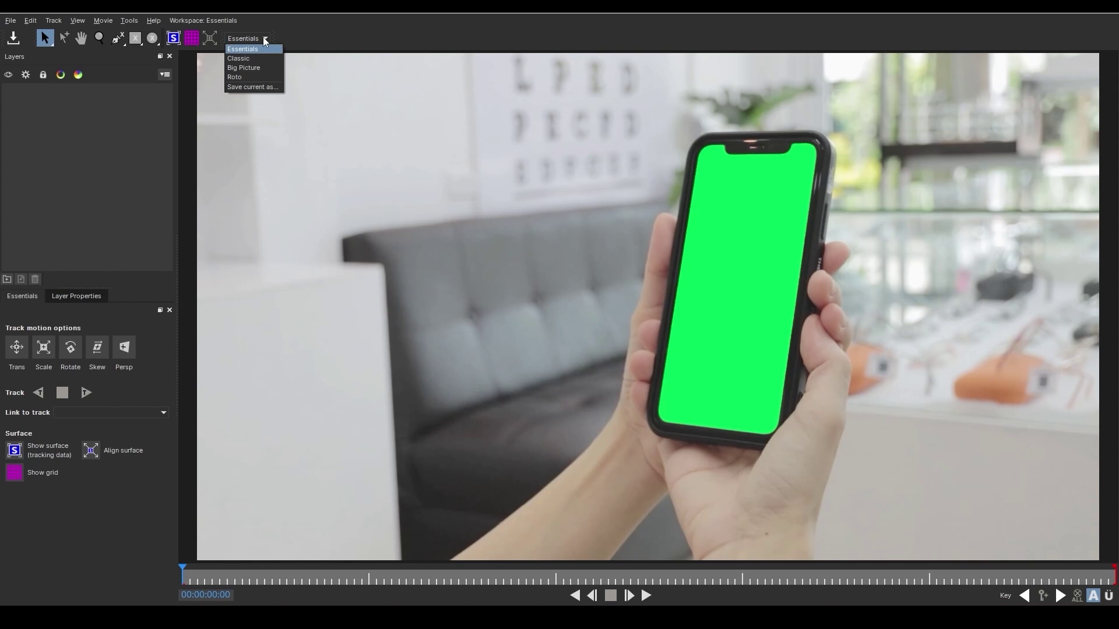
click(265, 38)
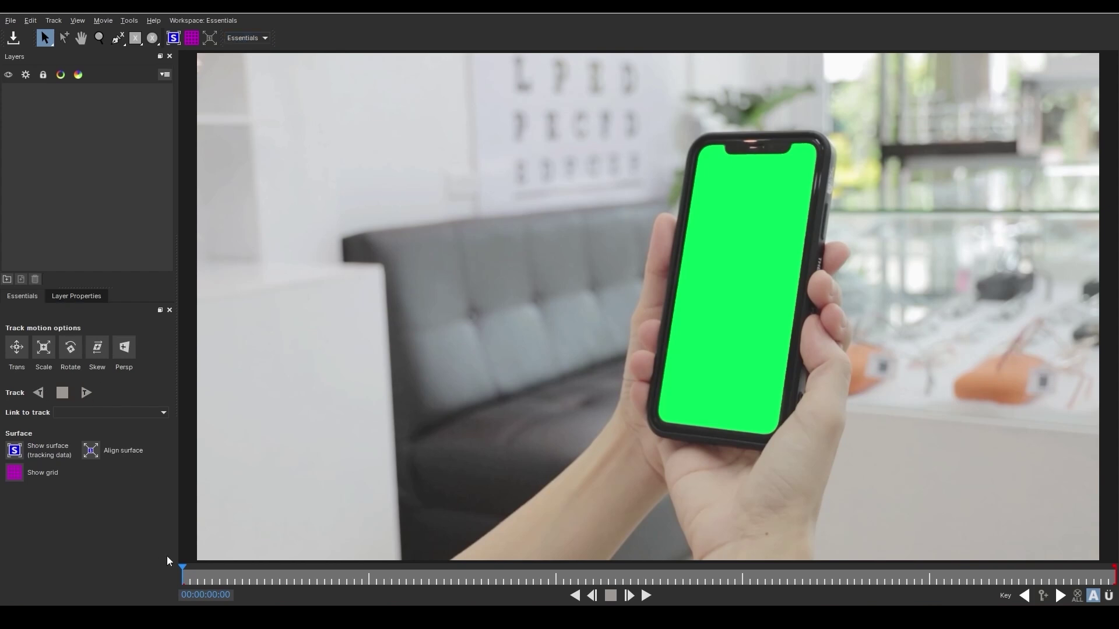
drag(185, 576, 170, 576)
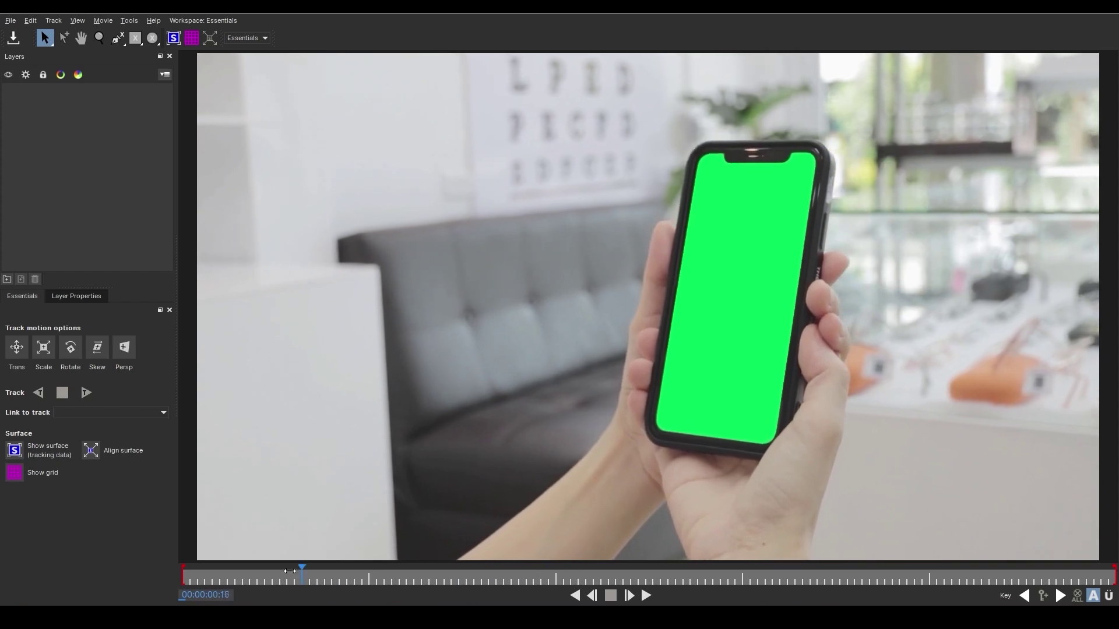
click(118, 40)
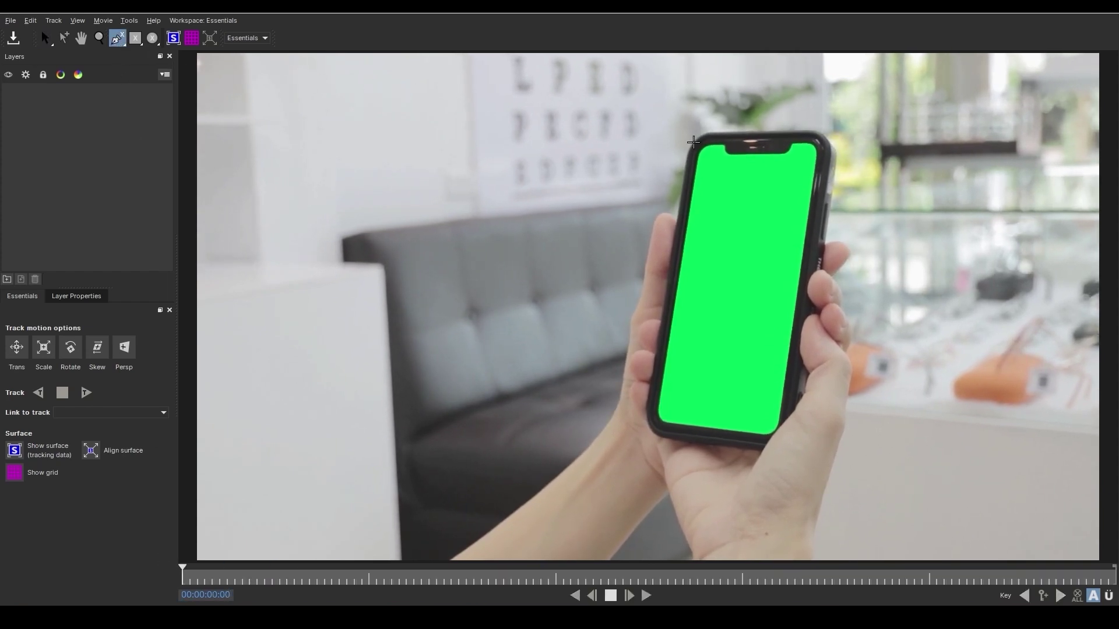
Place spline points from the phone's top-left corner across the top edge and down the right side
scroll(693, 142, up, 5)
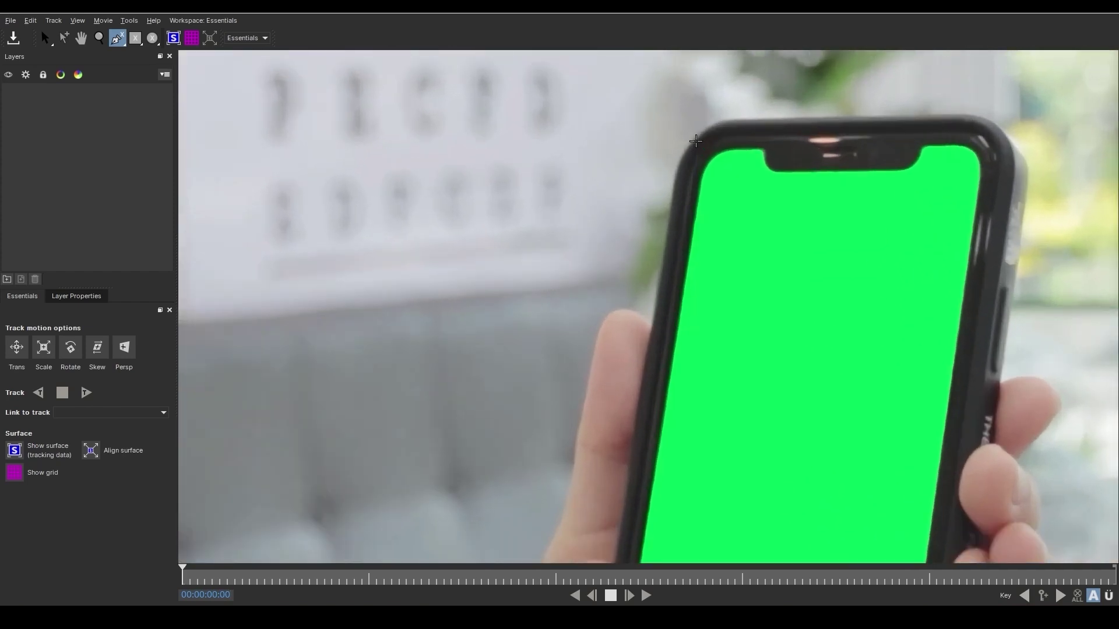
click(696, 141)
click(712, 128)
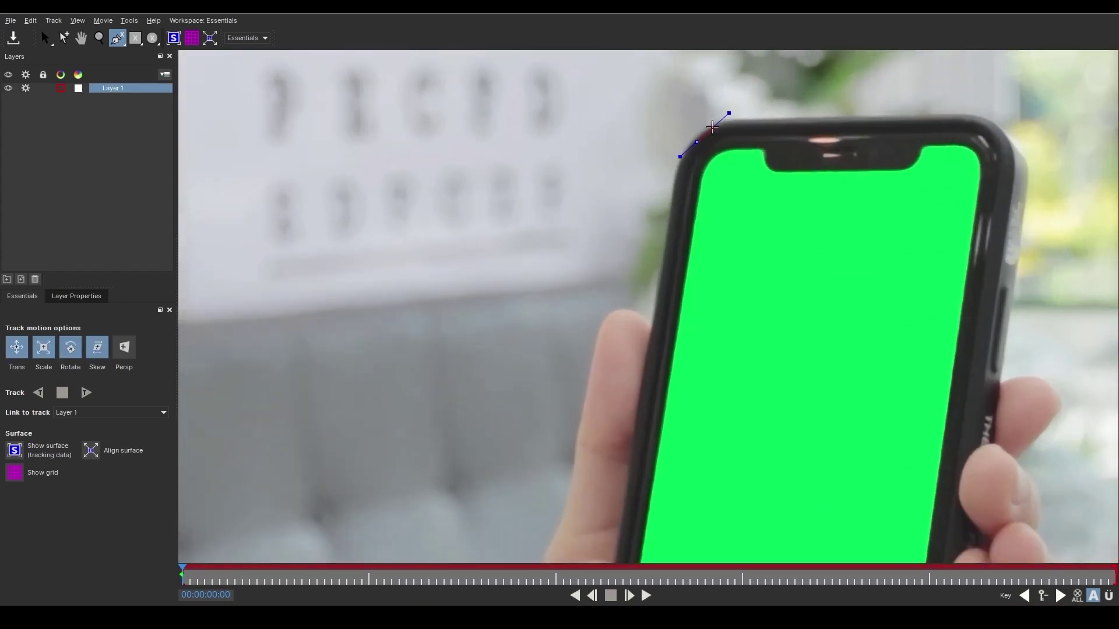
click(976, 123)
click(995, 136)
click(1002, 162)
click(964, 454)
Add points around the bottom-right and bottom-left corners, then close the phone outline shape
scroll(965, 455, down, 2)
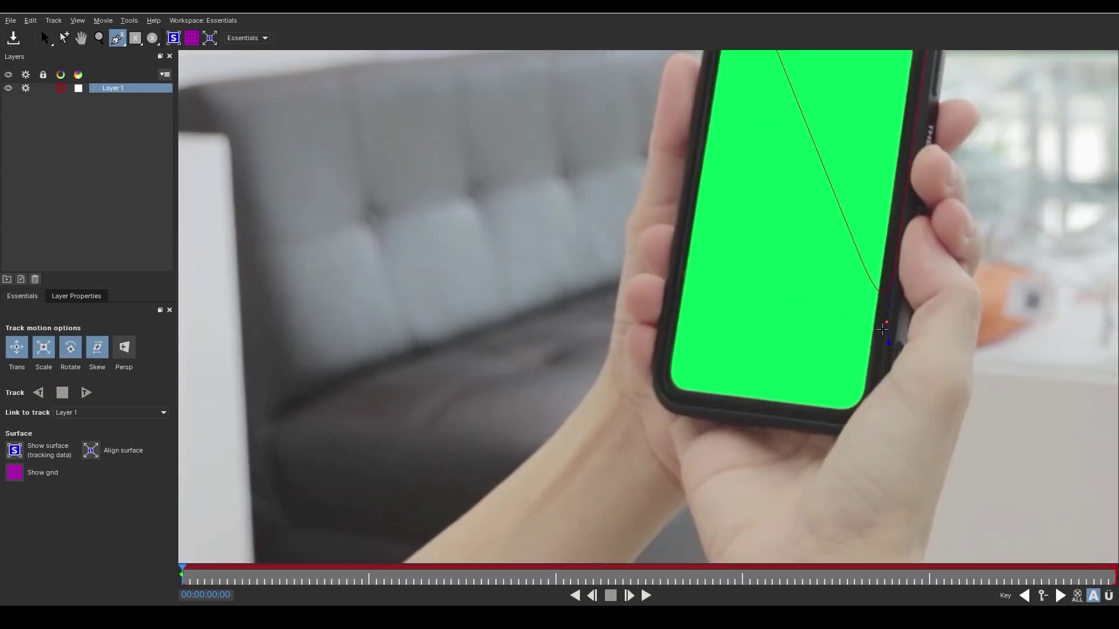
click(892, 380)
click(861, 400)
scroll(845, 419, up, 2)
click(832, 438)
scroll(833, 437, down, 2)
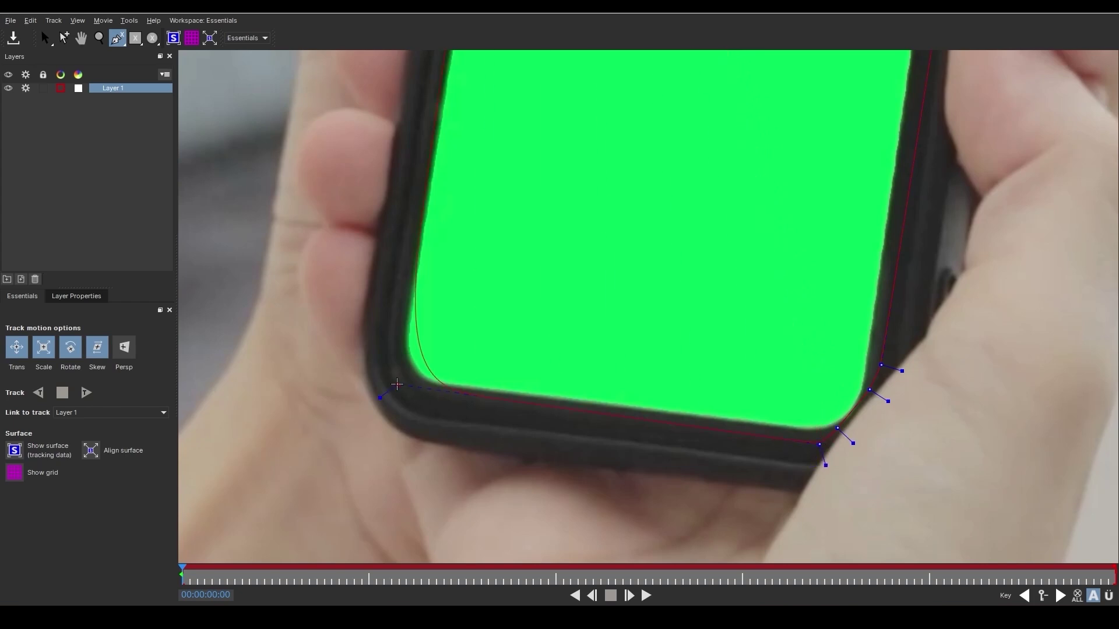
click(397, 324)
scroll(482, 140, up, 2)
scroll(482, 140, up, 2)
click(495, 149)
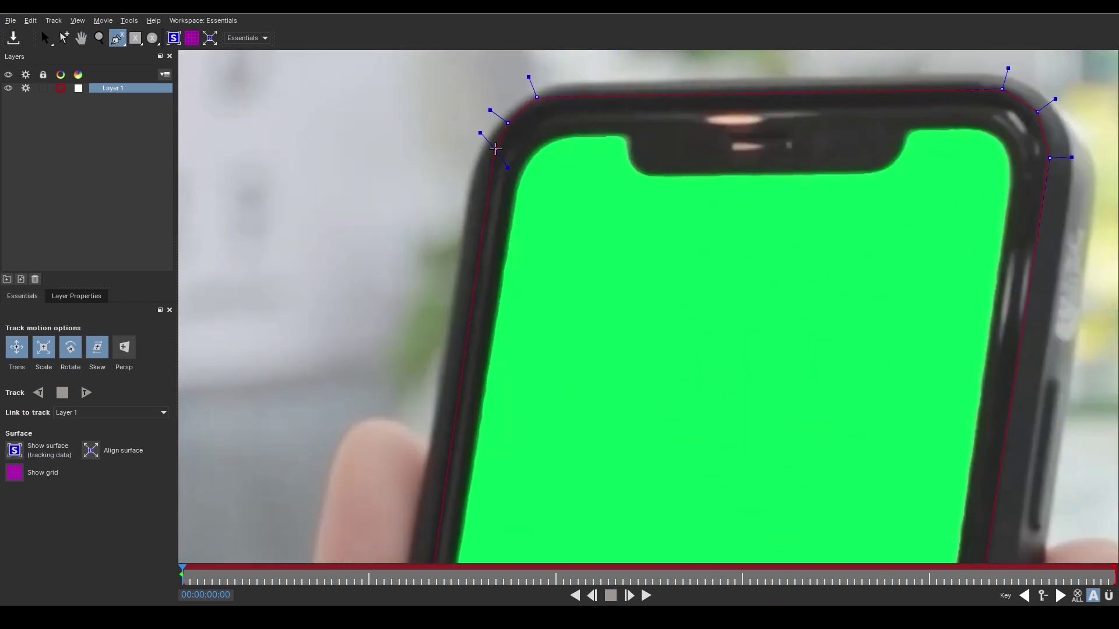
right_click(495, 150)
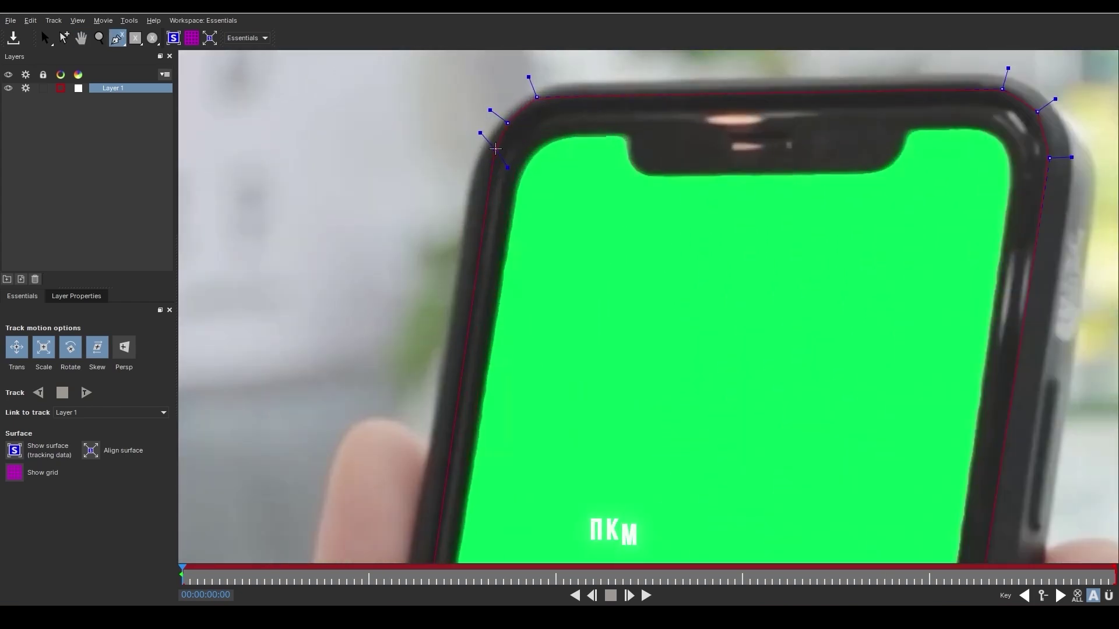
scroll(603, 186, down, 1)
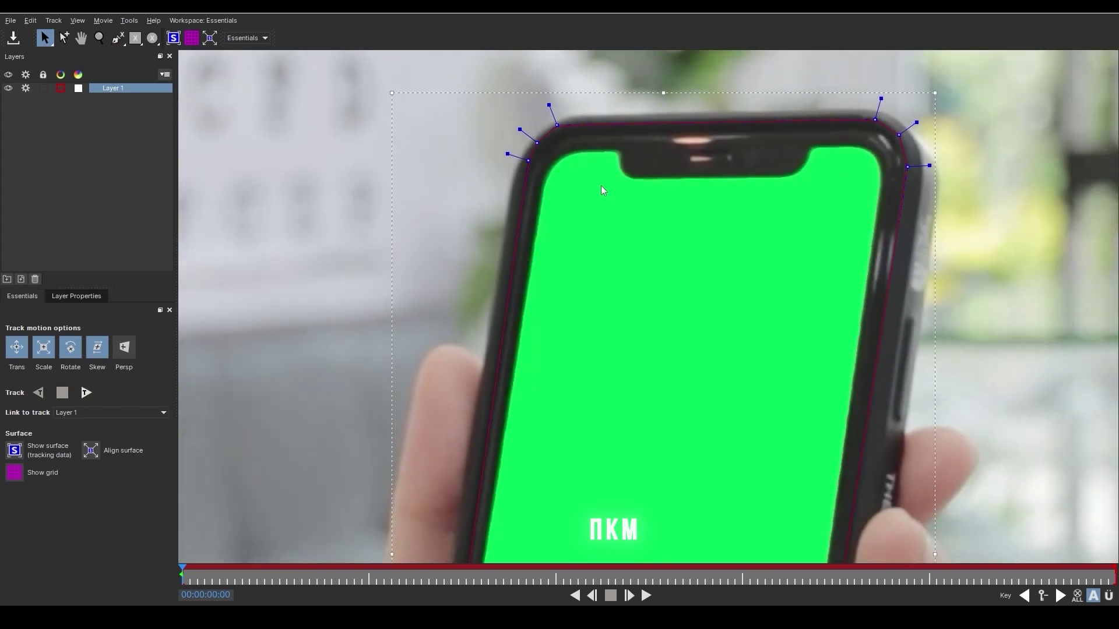
scroll(606, 193, down, 2)
scroll(627, 289, down, 2)
scroll(641, 342, down, 2)
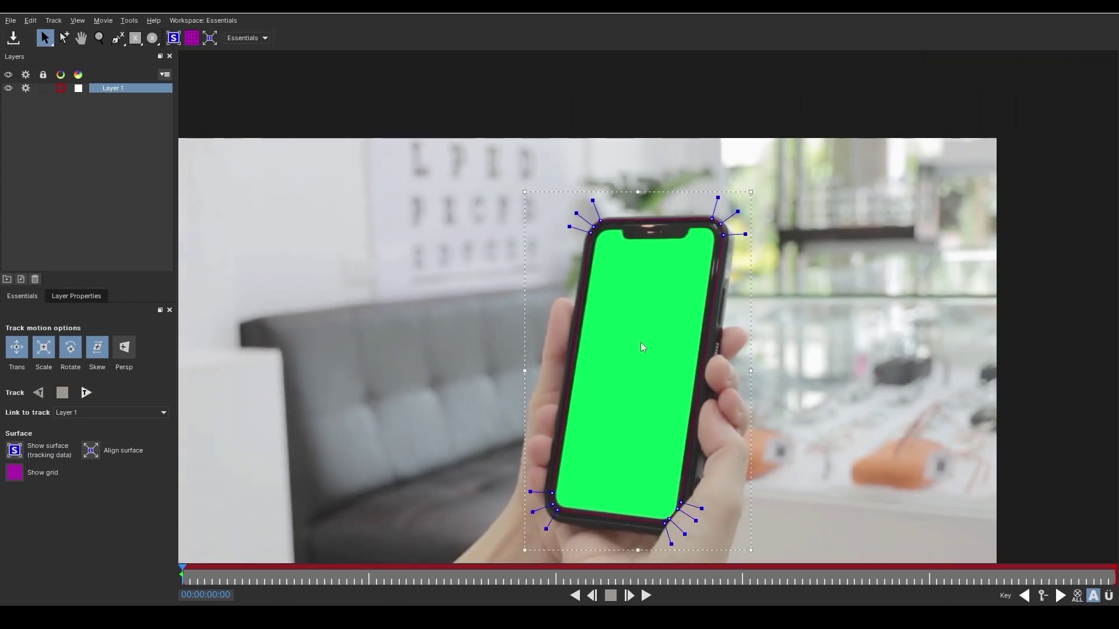
scroll(635, 324, down, 1)
scroll(635, 324, down, 1)
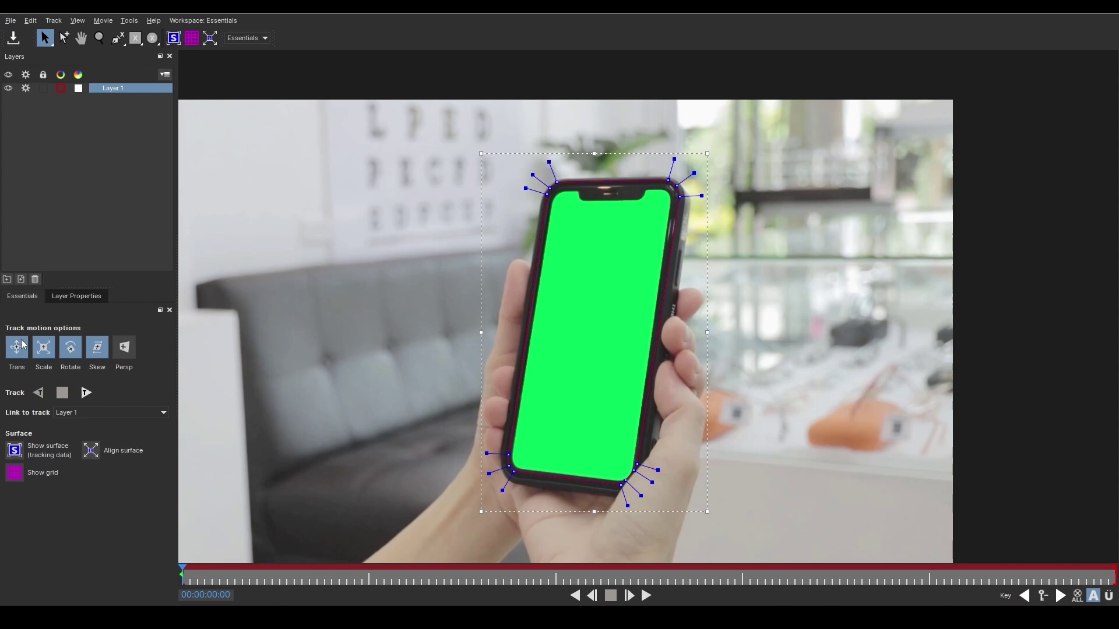
Enable Perspective motion, track Layer 1 forward through the clip, and play it back to review
click(125, 353)
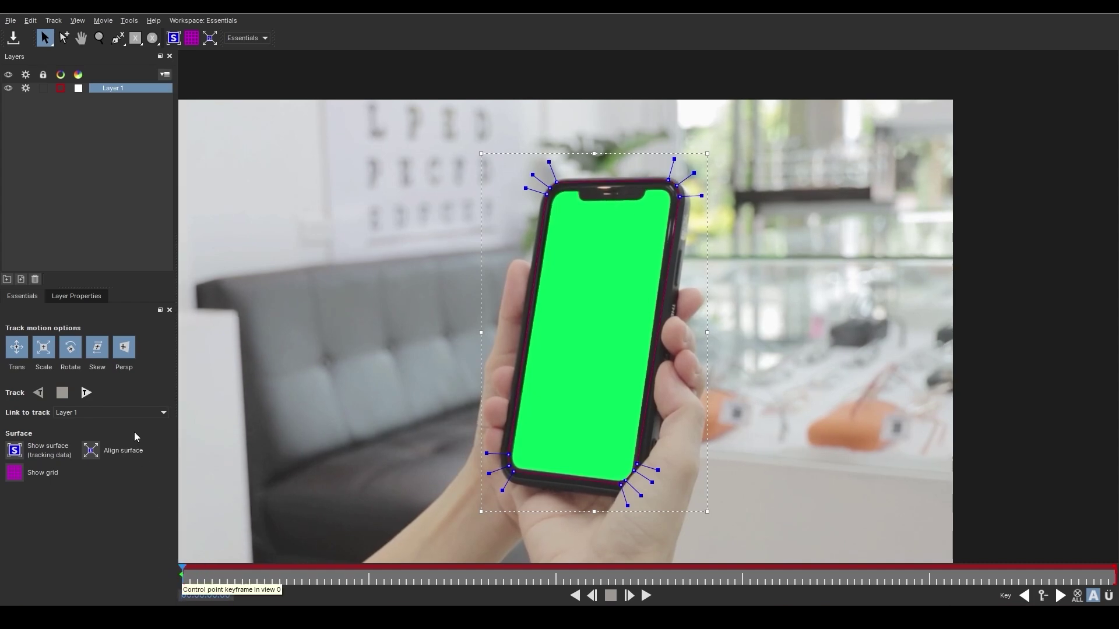
click(85, 394)
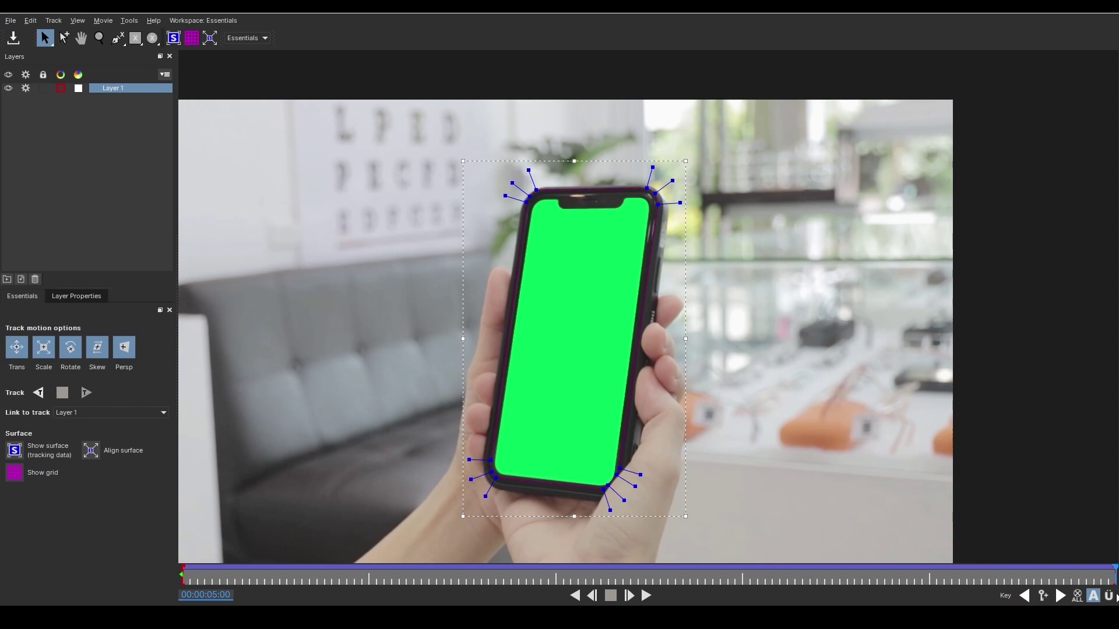
drag(1113, 572, 183, 582)
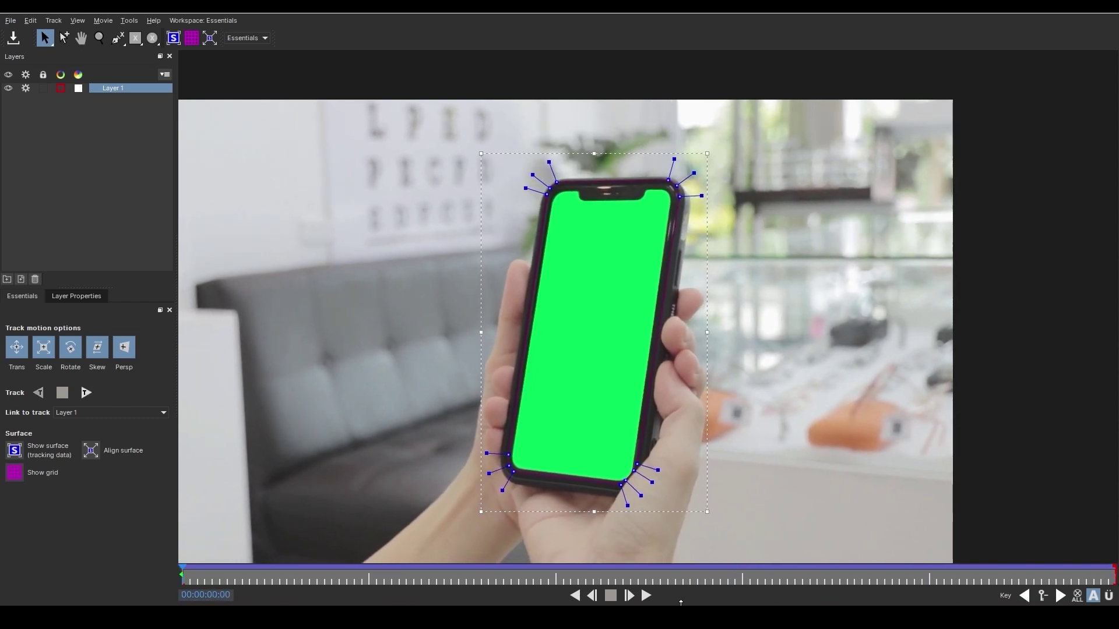
click(646, 597)
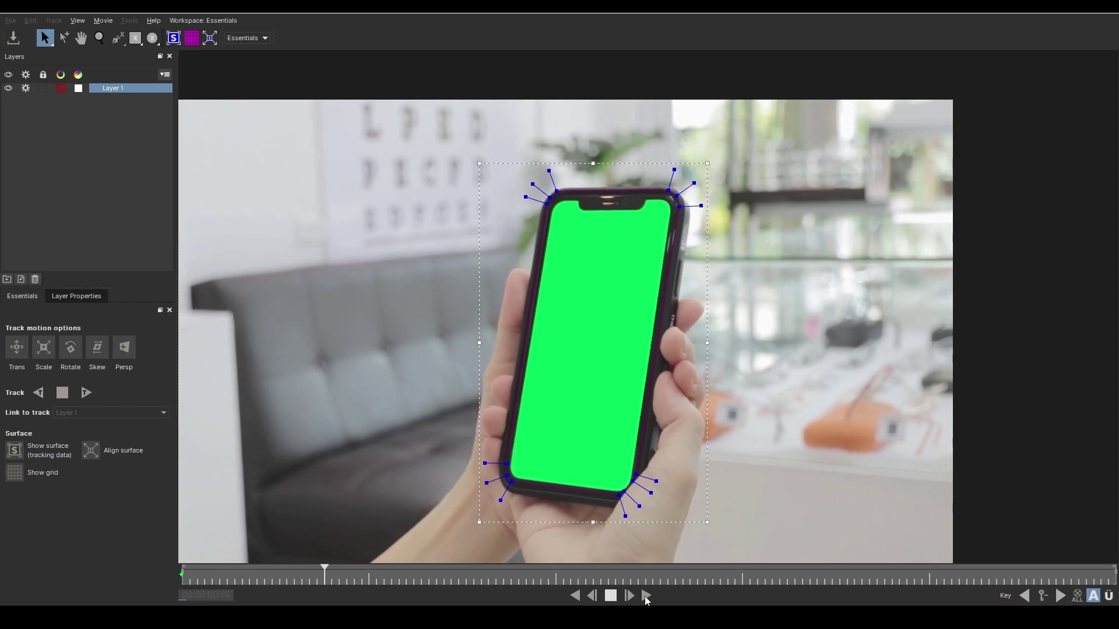
click(646, 597)
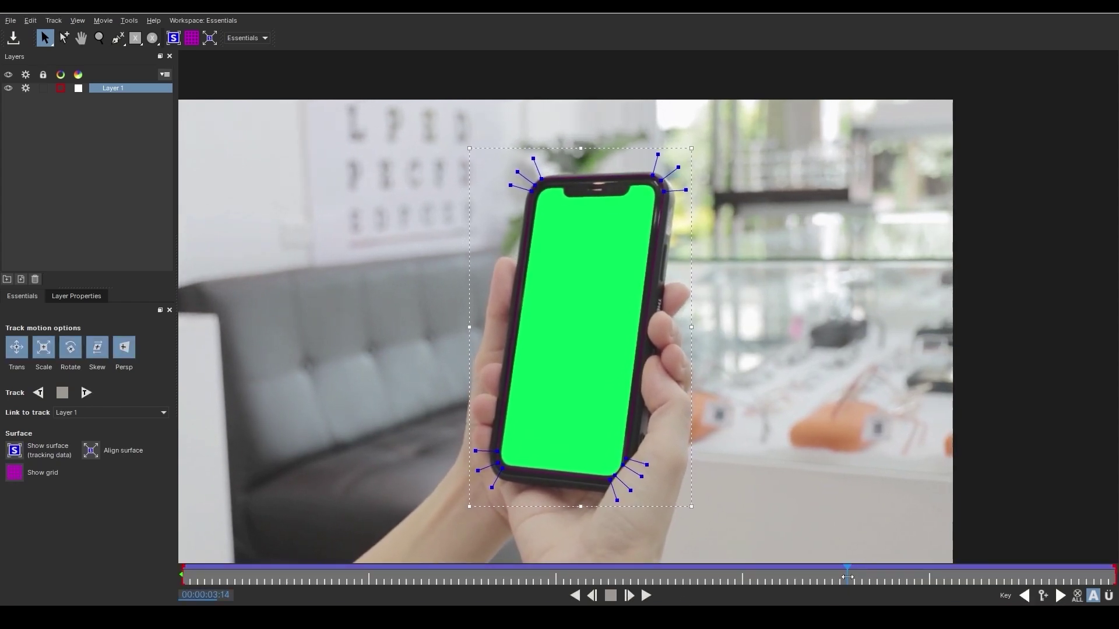
drag(524, 574, 182, 574)
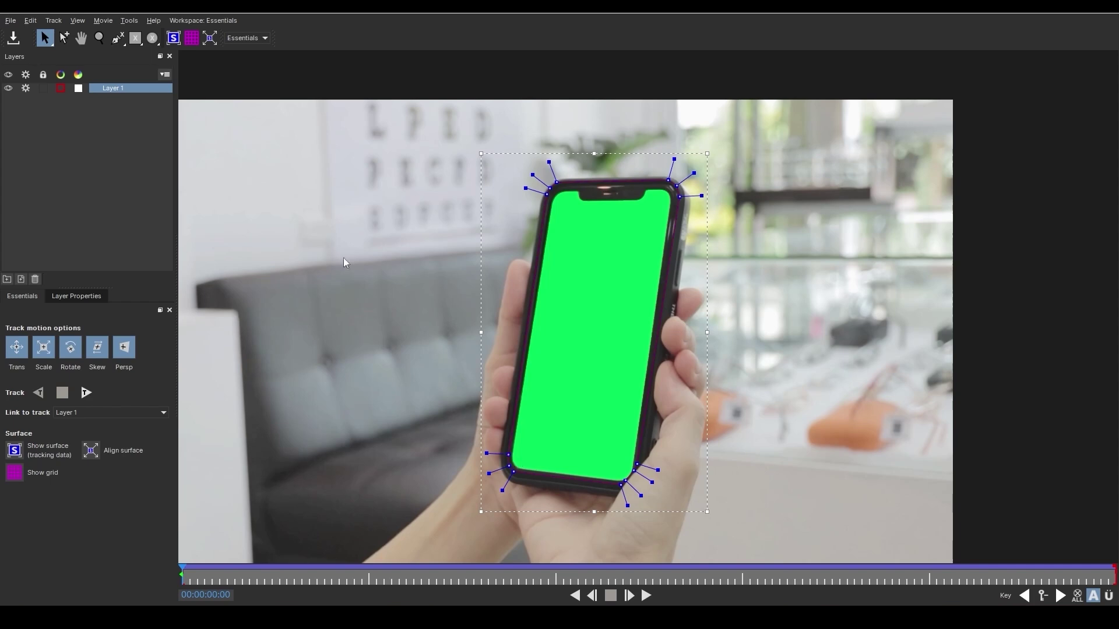
Show the surface and drag its top-left and top-right corners onto the phone screen's top corners
click(174, 39)
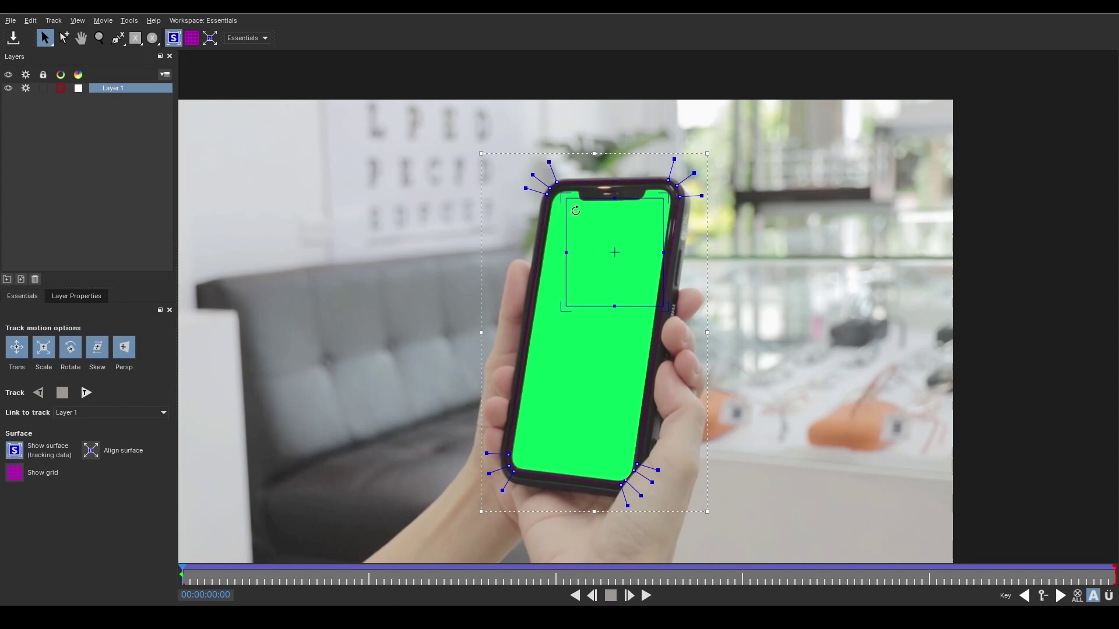
scroll(563, 201, up, 3)
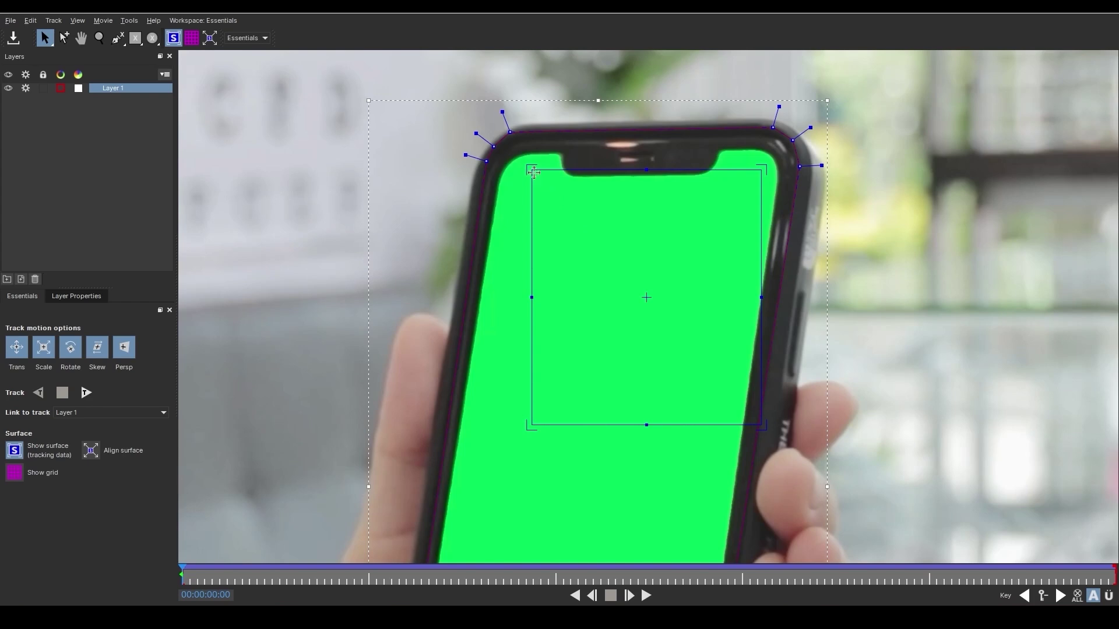
drag(534, 172, 497, 147)
drag(761, 171, 787, 144)
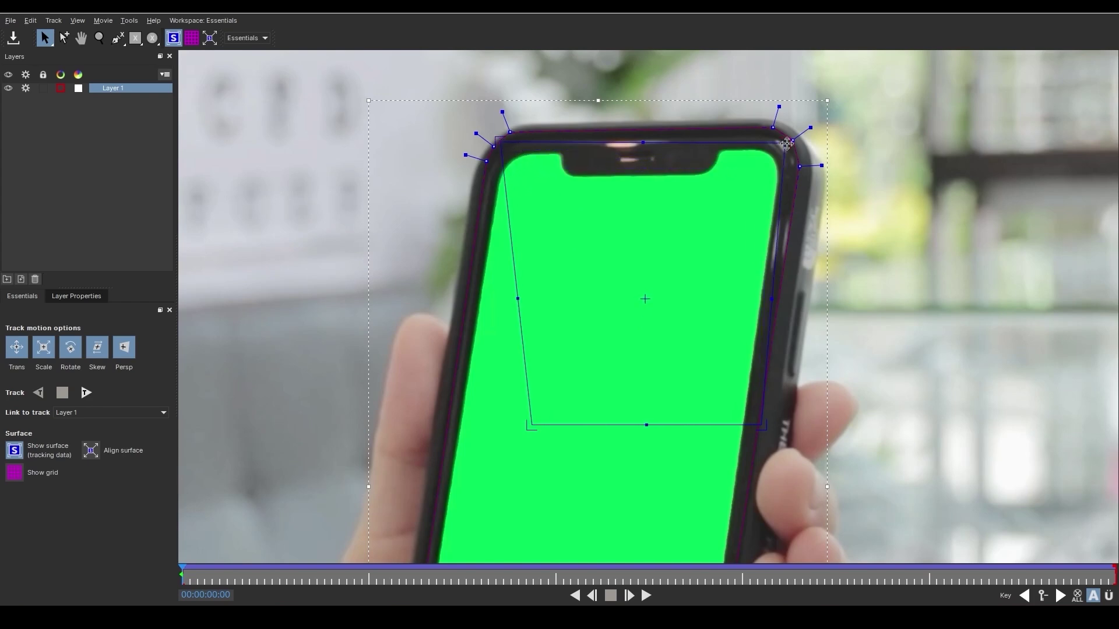
scroll(752, 231, down, 1)
scroll(746, 420, down, 1)
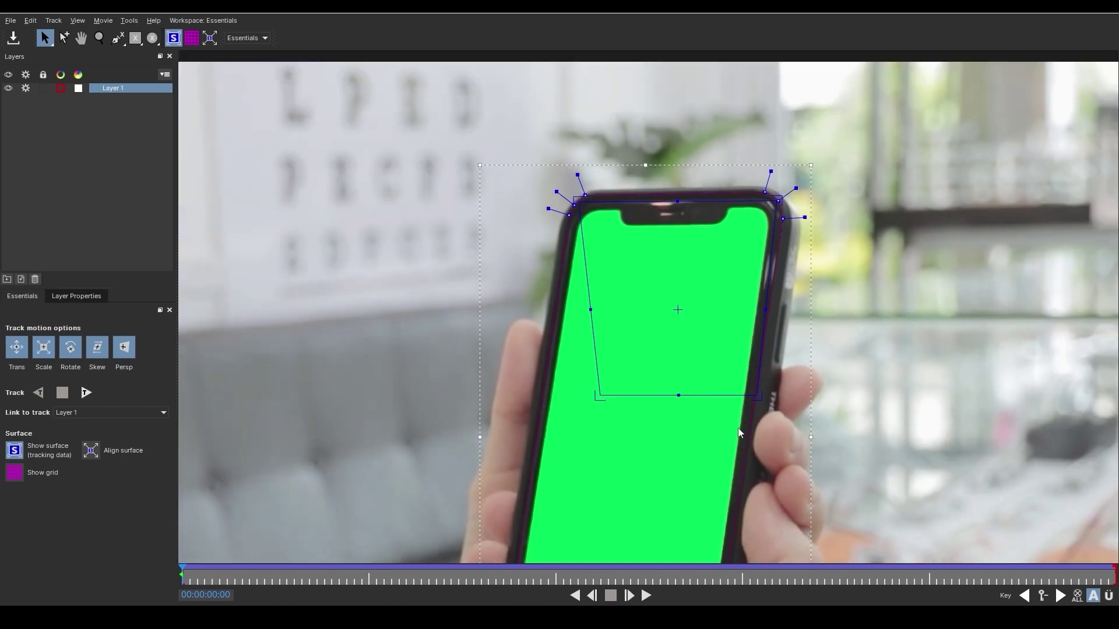
scroll(736, 436, up, 1)
scroll(736, 435, down, 1)
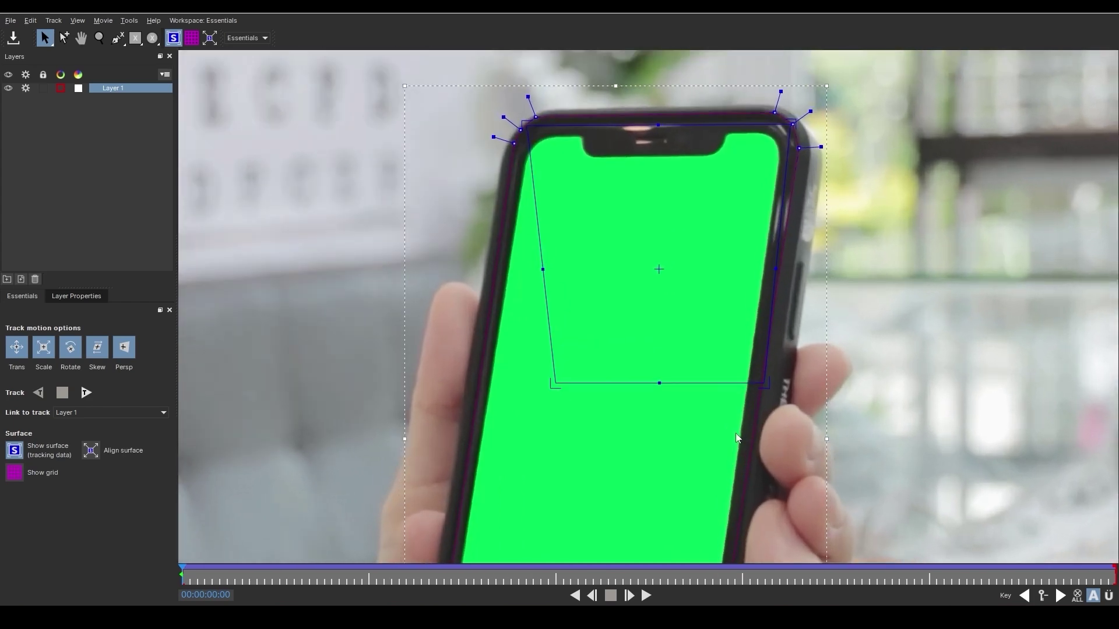
scroll(736, 434, down, 1)
scroll(736, 434, down, 1)
Place the bottom-left surface corner, fine-tune all four corners on the screen, and fit the frame
key(x)
mouse_move(737, 382)
mouse_down()
mouse_move(704, 176)
mouse_move(699, 513)
mouse_up()
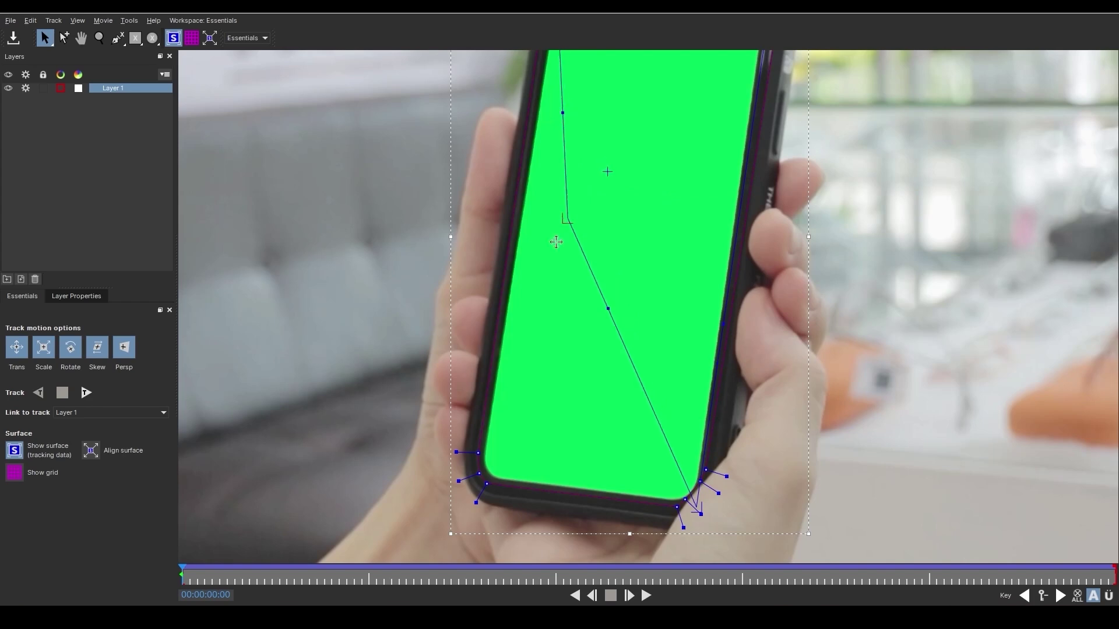
drag(585, 185, 478, 478)
scroll(561, 172, up, 1)
scroll(561, 171, up, 1)
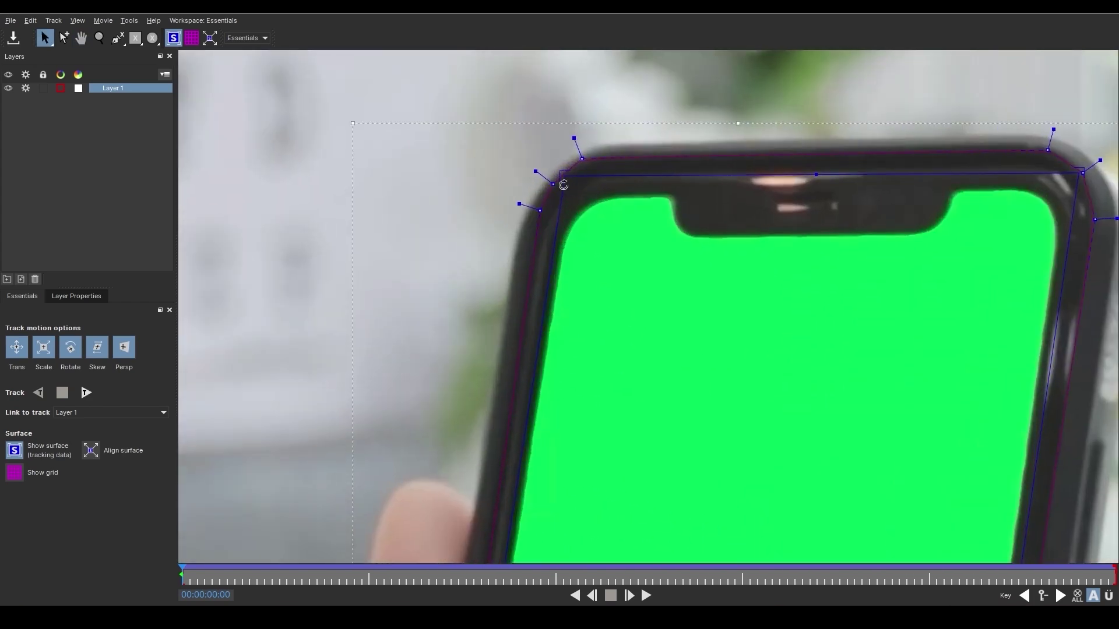
drag(563, 178, 558, 187)
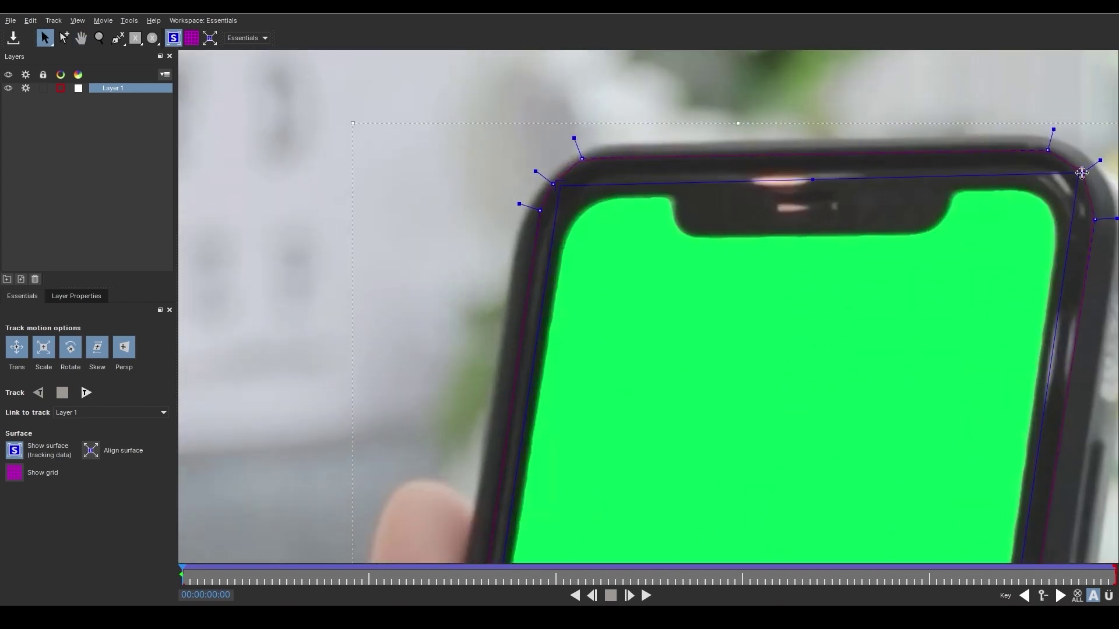
drag(1083, 173, 1077, 183)
drag(767, 366, 771, 371)
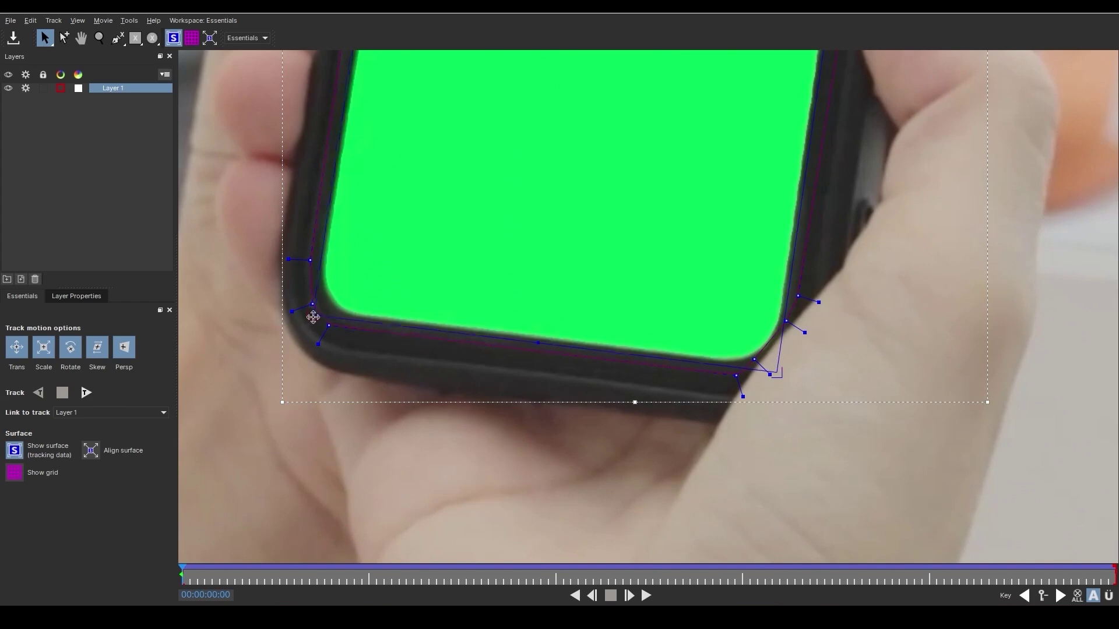
drag(309, 315, 309, 320)
scroll(497, 265, down, 3)
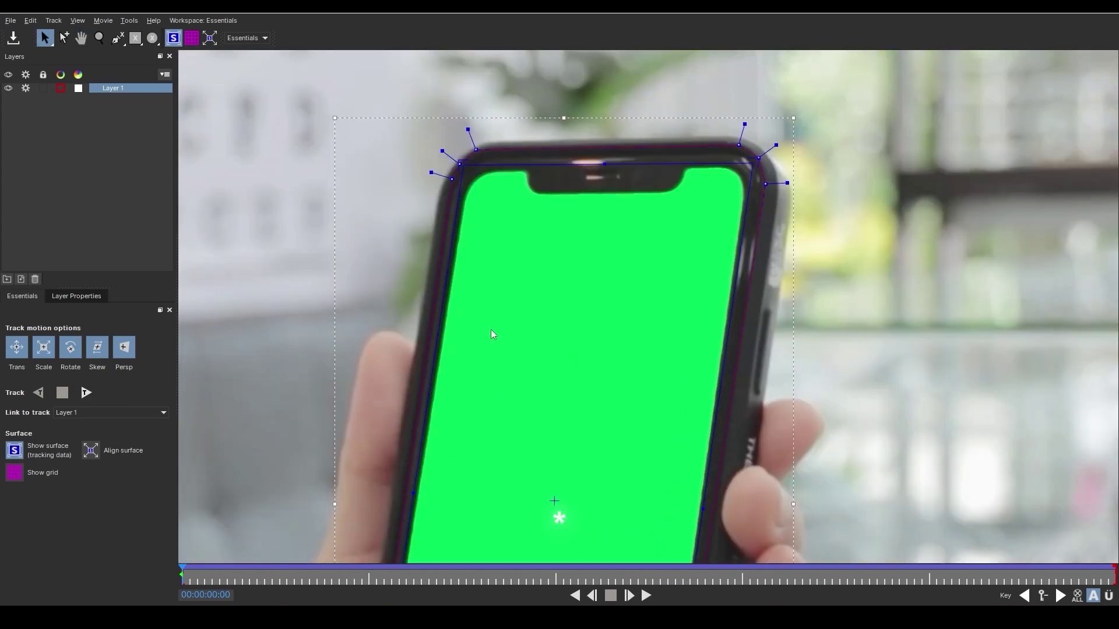
key(ctrl+f)
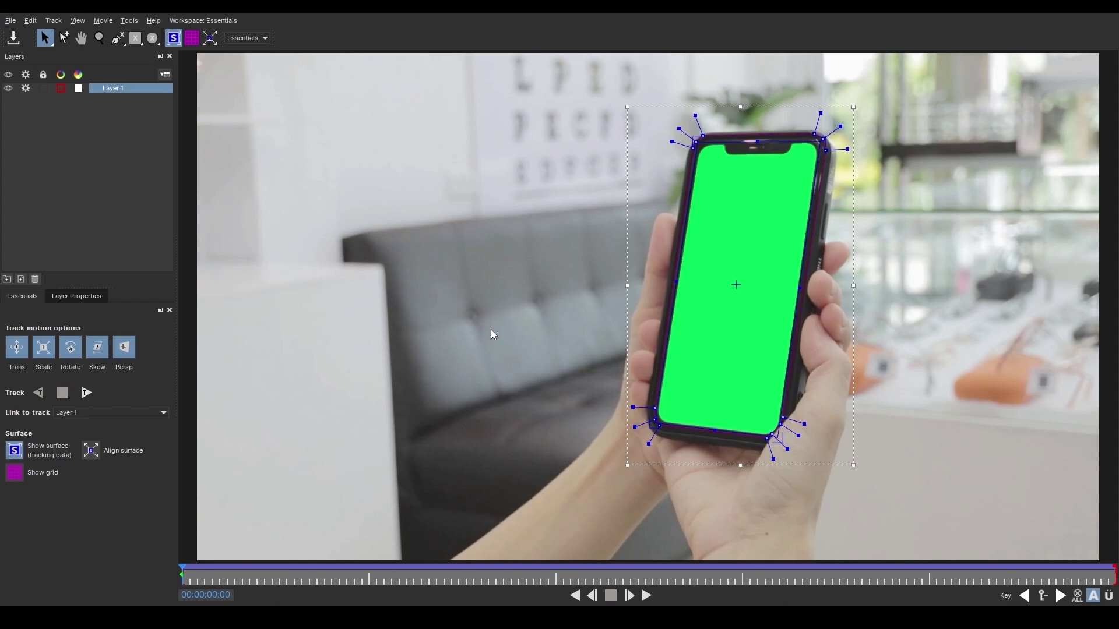
Turn on the grid, play the clip to confirm it stays locked to the phone, then open Layer Properties
click(194, 37)
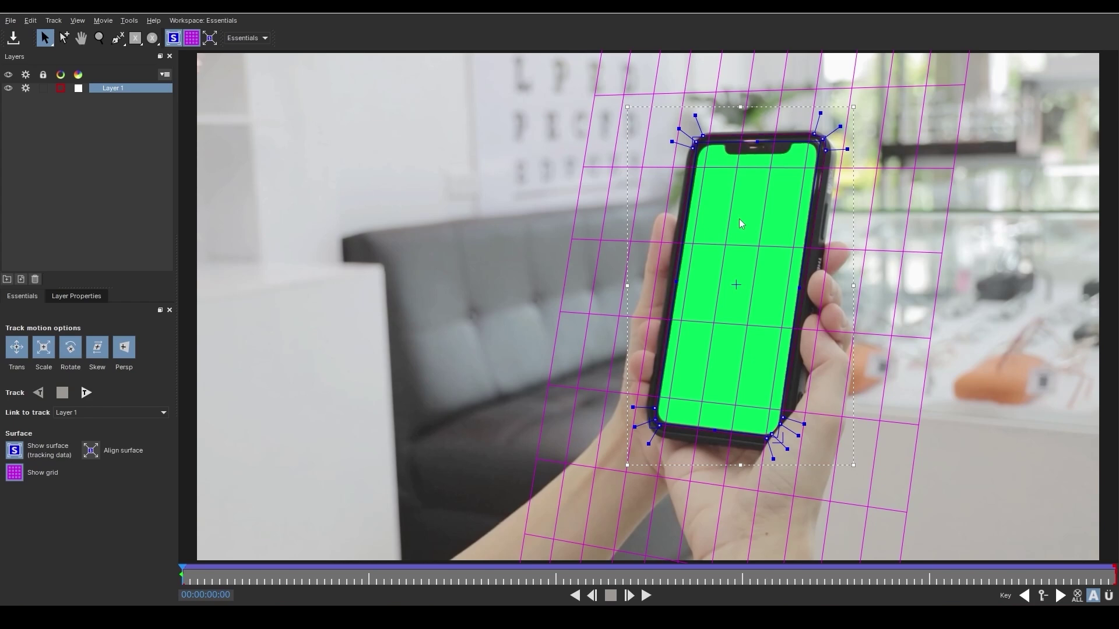
click(644, 596)
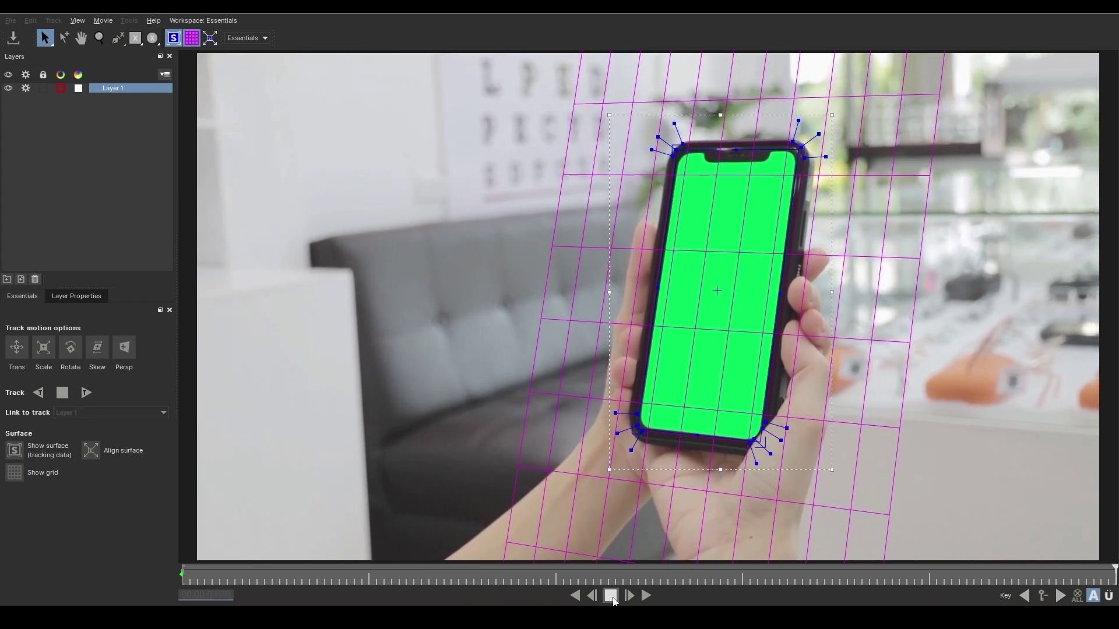
mouse_move(1107, 574)
mouse_down()
mouse_move(814, 590)
mouse_move(178, 577)
mouse_up()
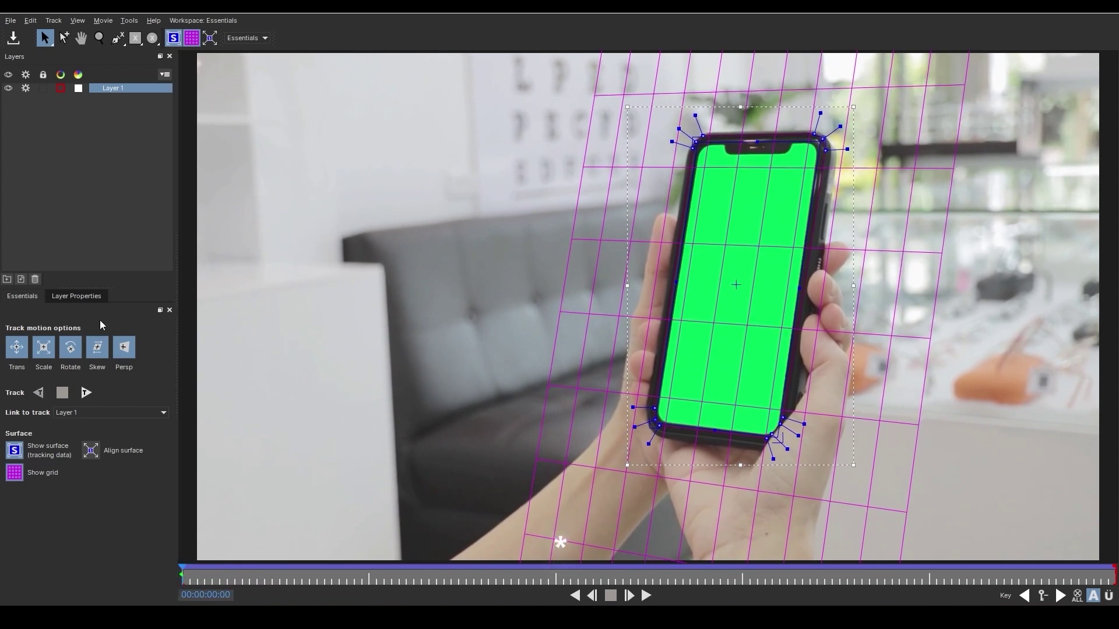
click(89, 293)
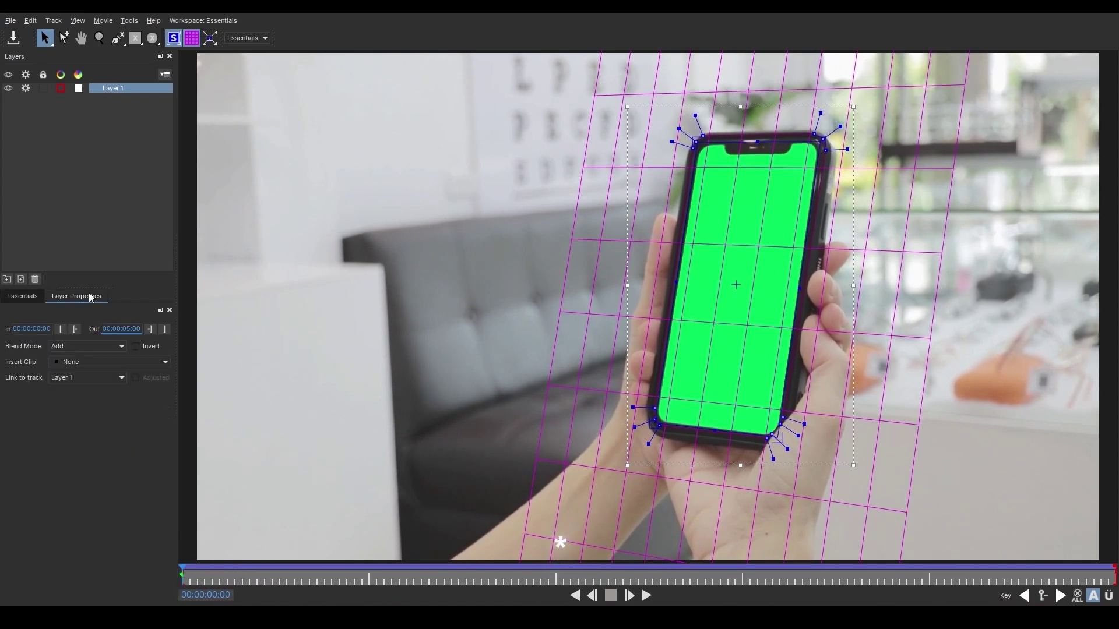
Hide the grid, insert the Grid16x16 clip on the phone screen, preview it, and save the project
click(197, 35)
click(132, 363)
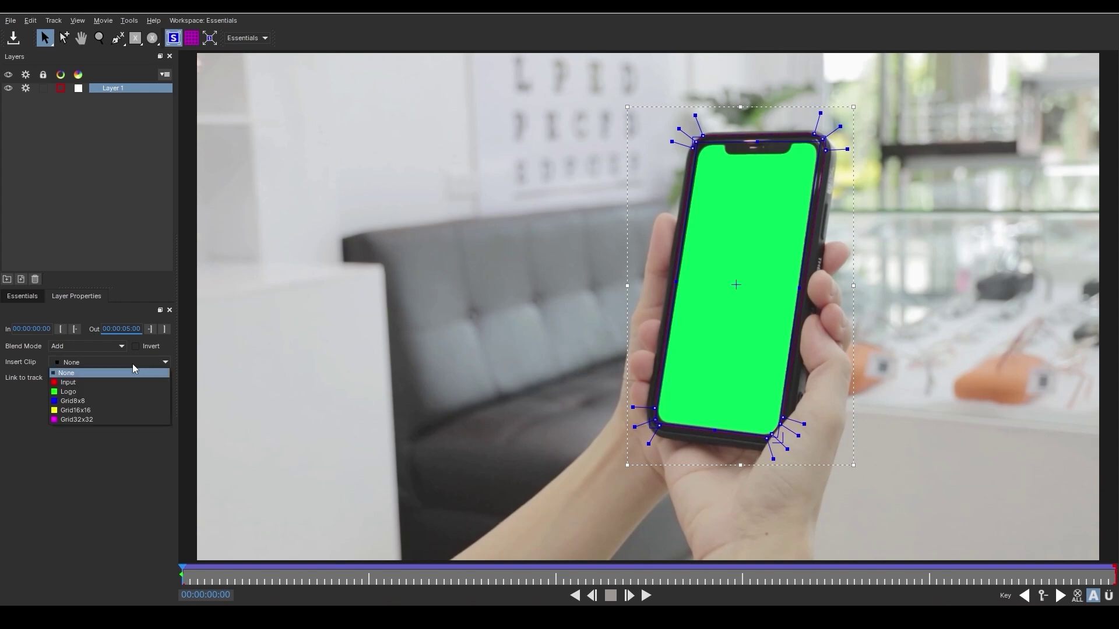
click(117, 410)
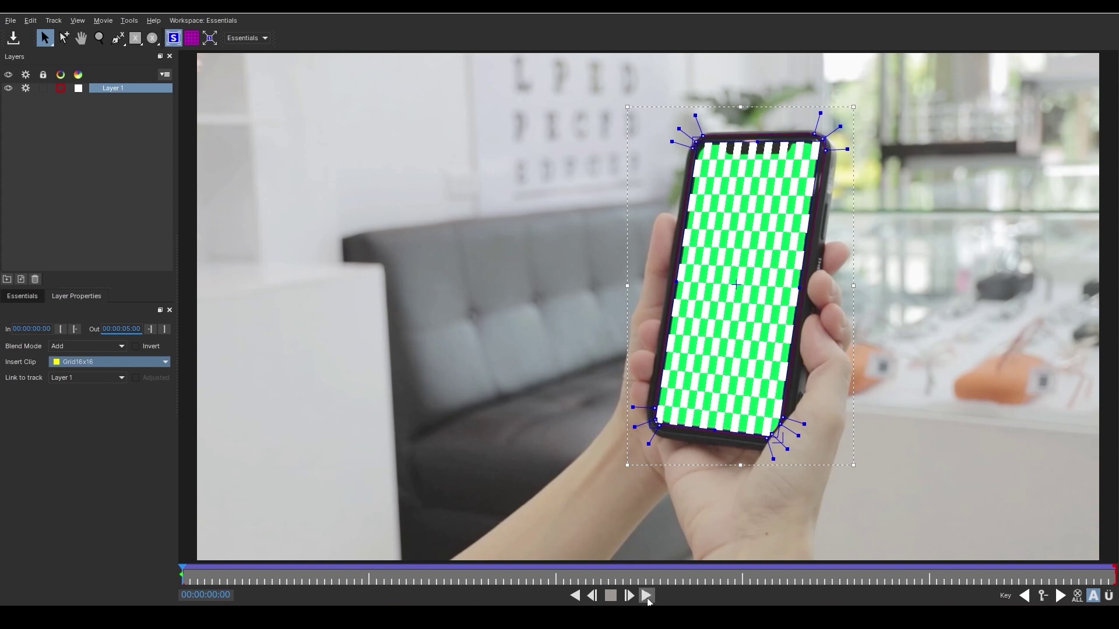
click(647, 596)
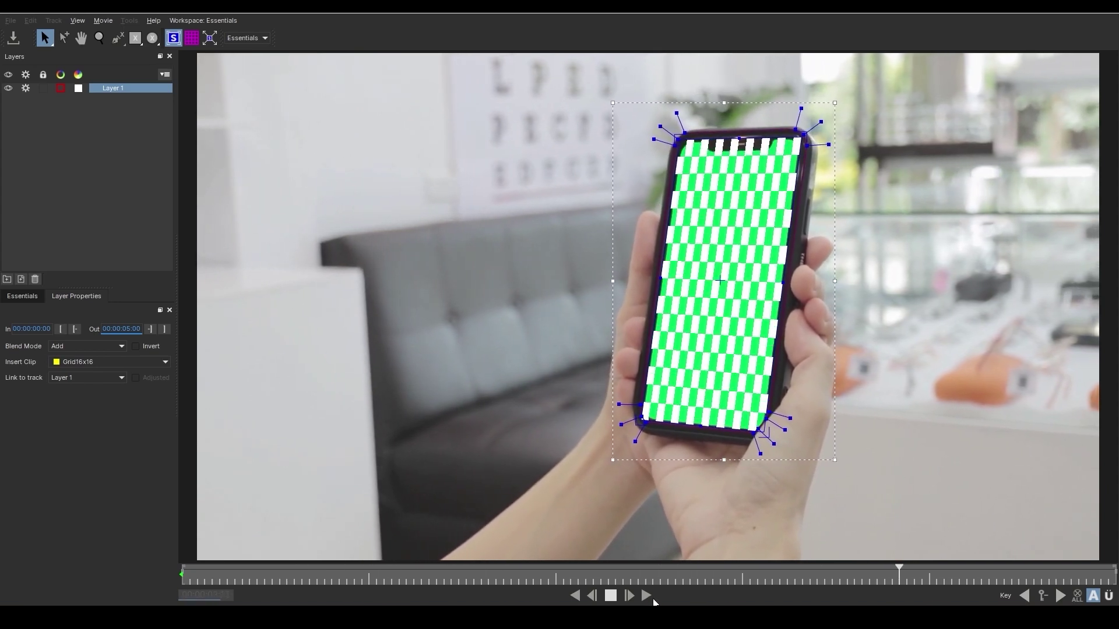
click(610, 566)
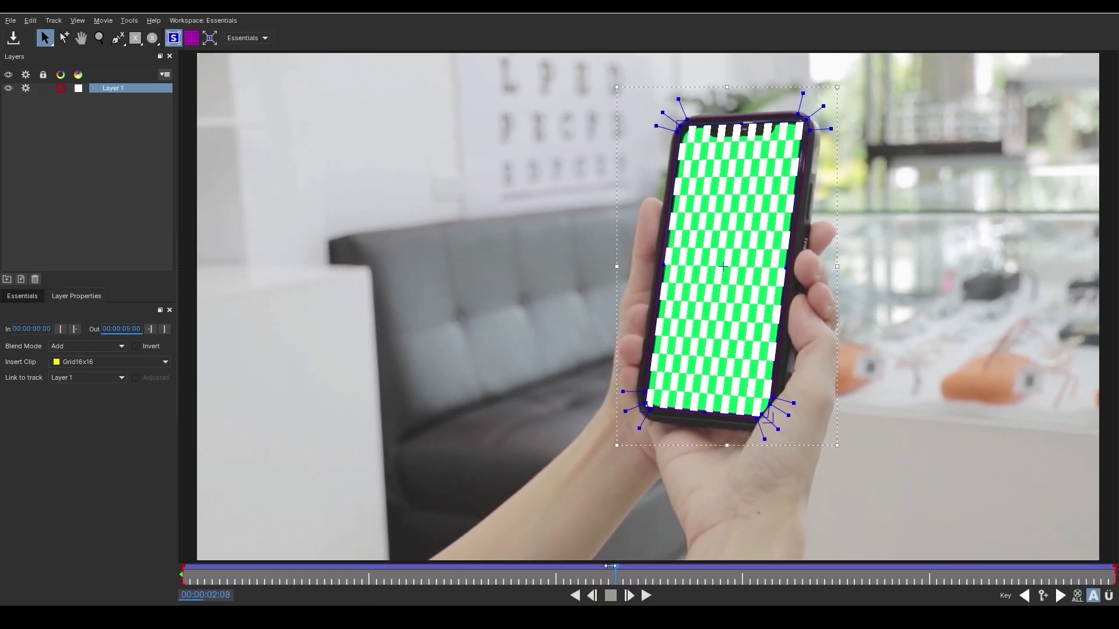
drag(610, 566, 161, 577)
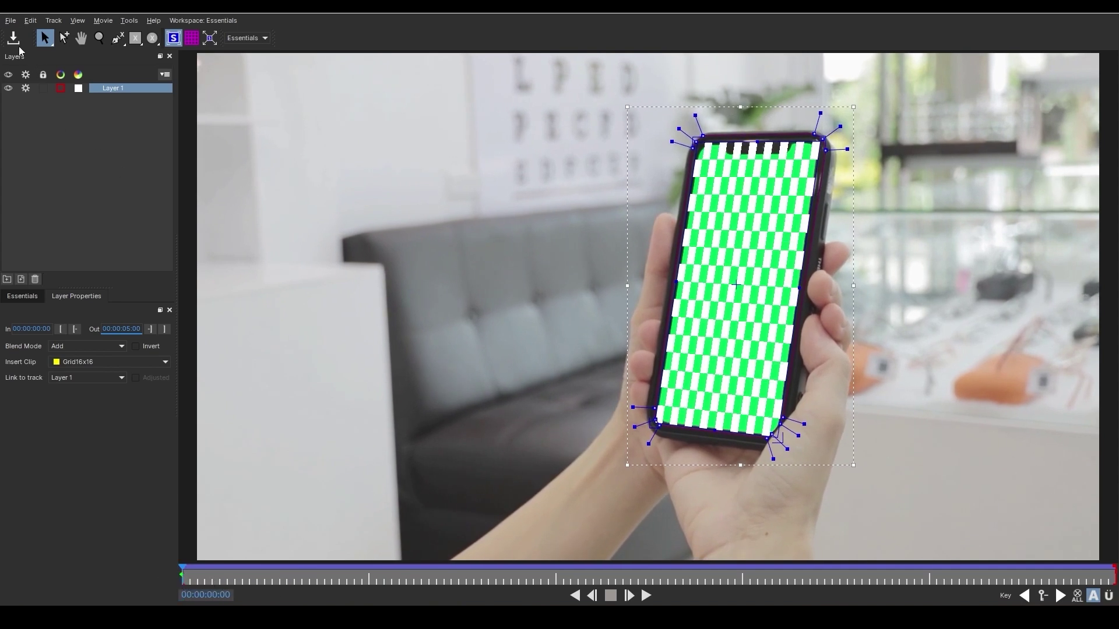
click(14, 38)
Close Mocha, create track data from Layer 1, and set Export Option to Corner Pin (Support Motion Blur)
click(1104, 13)
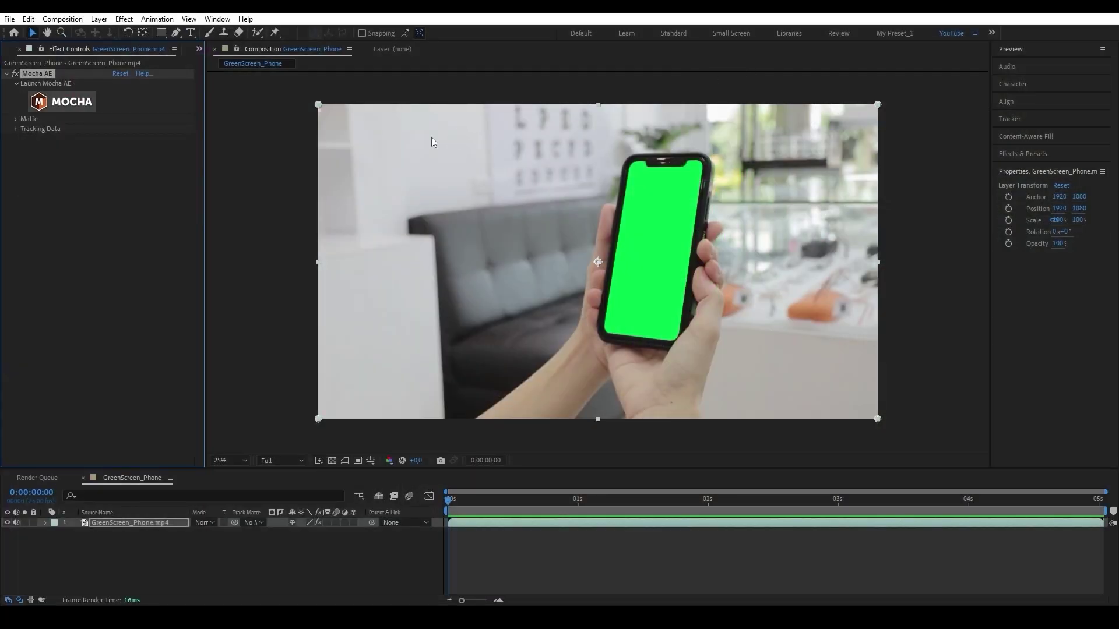
click(18, 128)
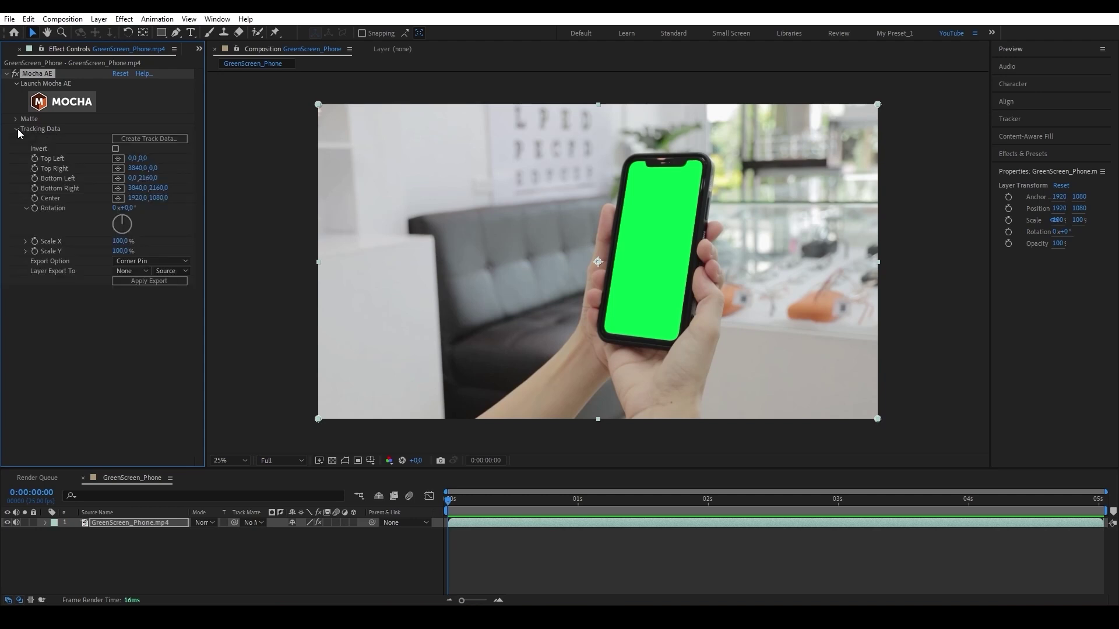
click(141, 139)
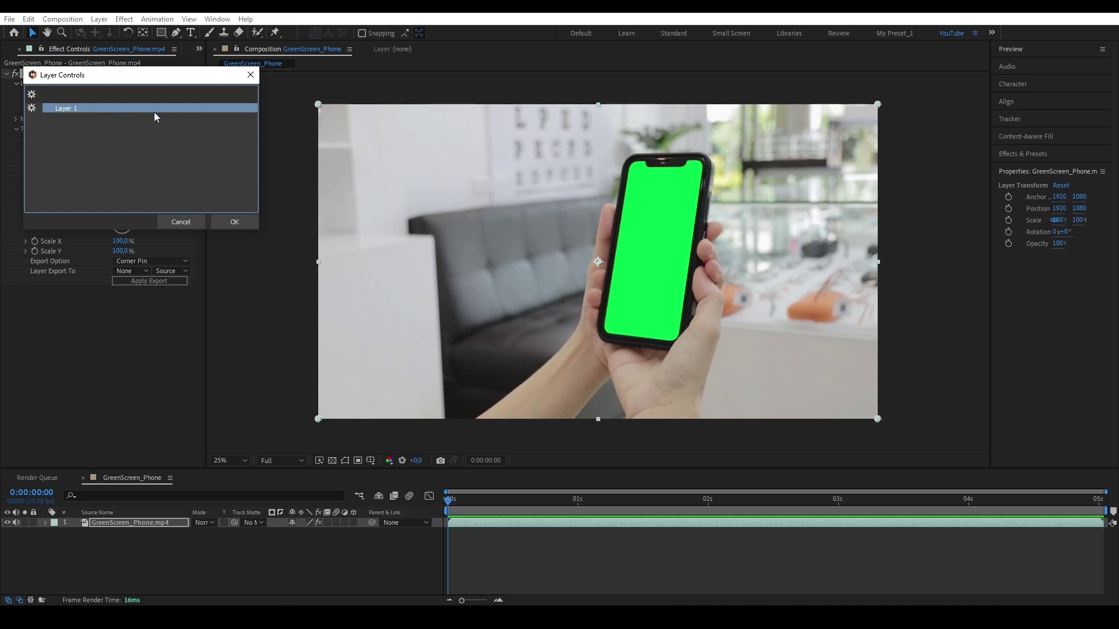
click(233, 222)
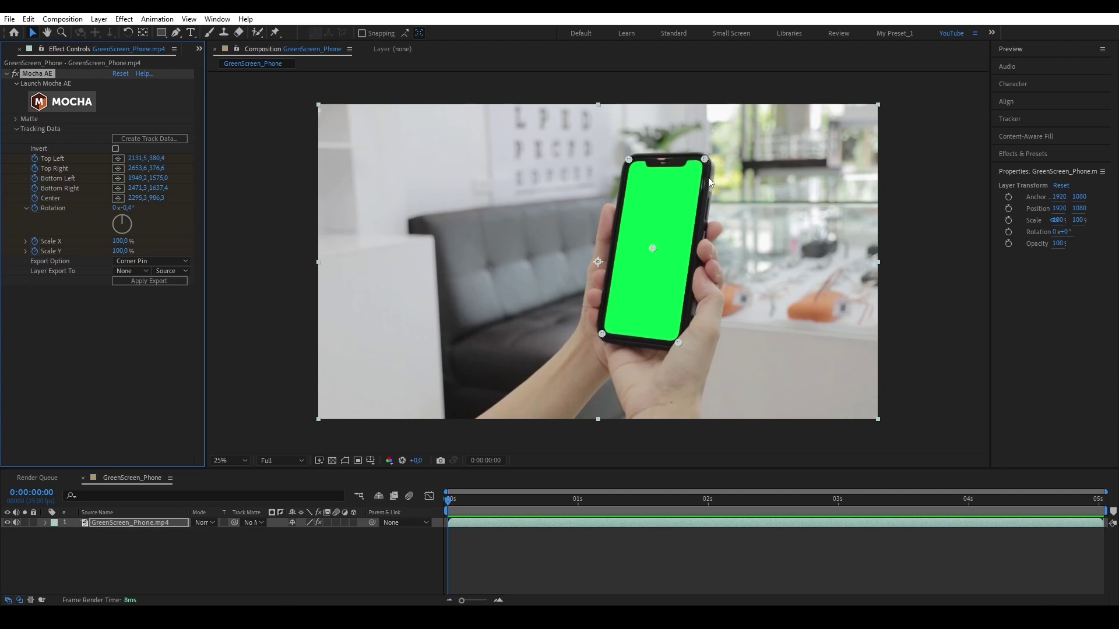
drag(460, 505, 875, 538)
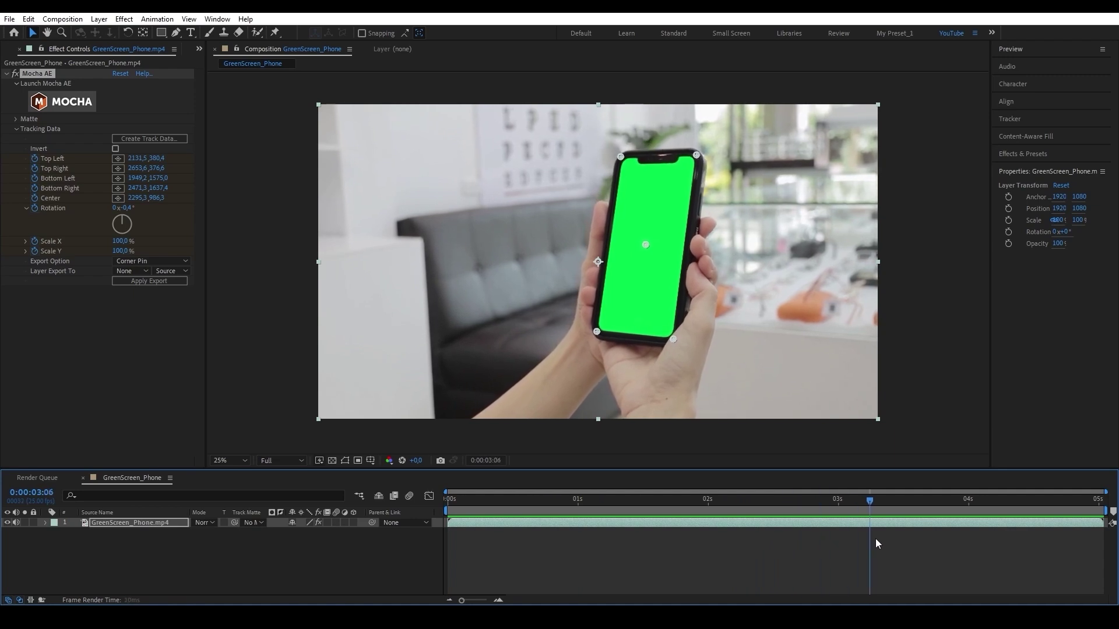
drag(876, 539, 200, 323)
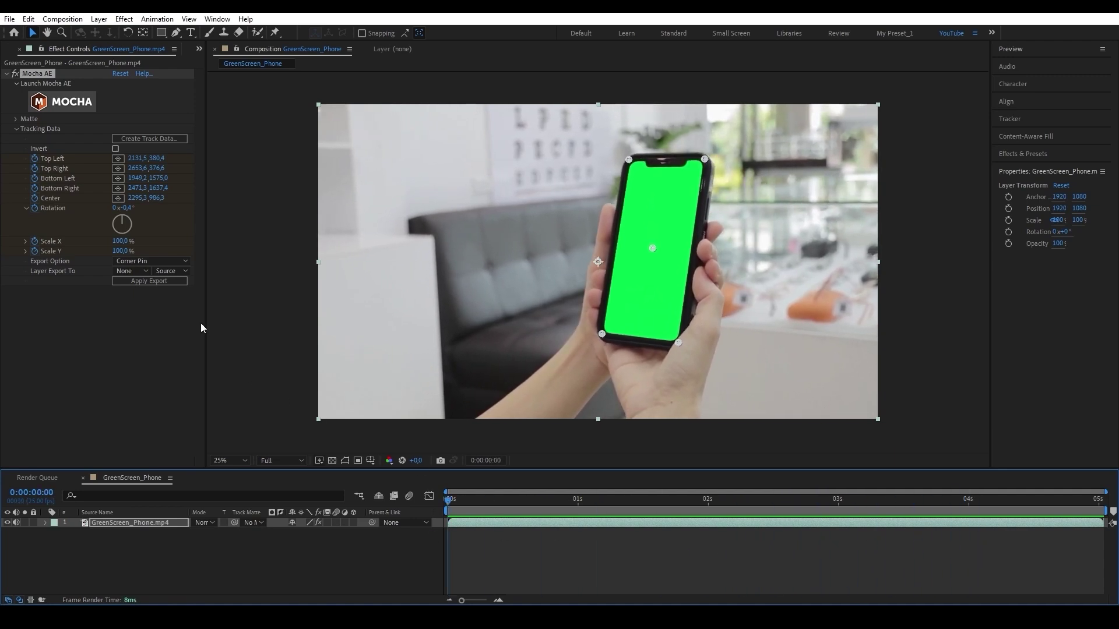
click(173, 261)
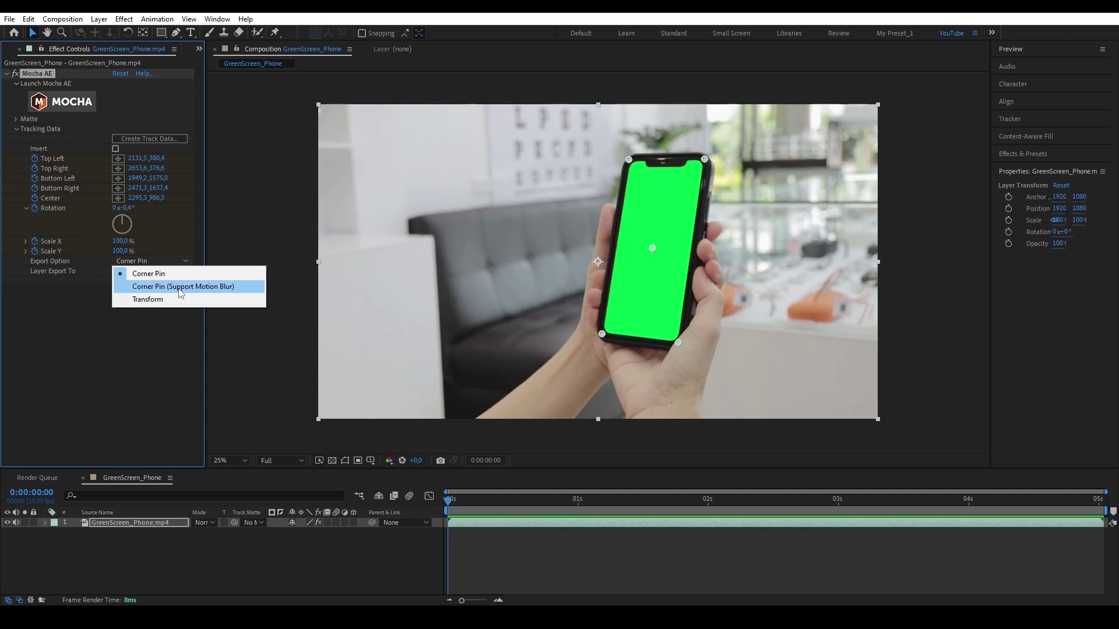
click(179, 287)
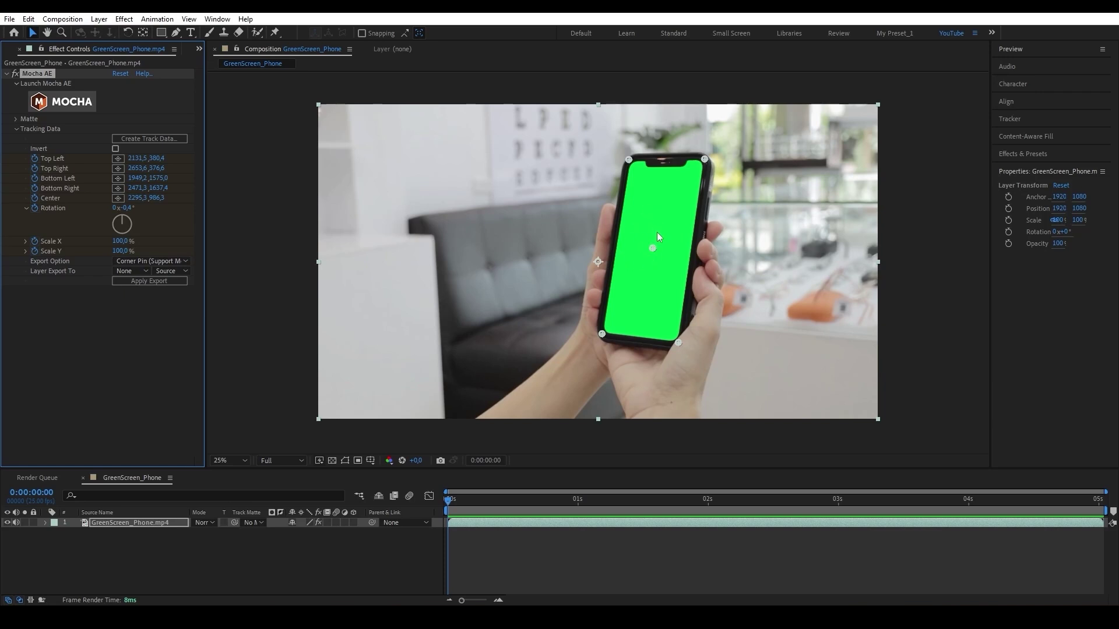
Add a comp-sized 3840×2160 deep blue (0E3898) solid layer named 'Solid Blue'
right_click(141, 559)
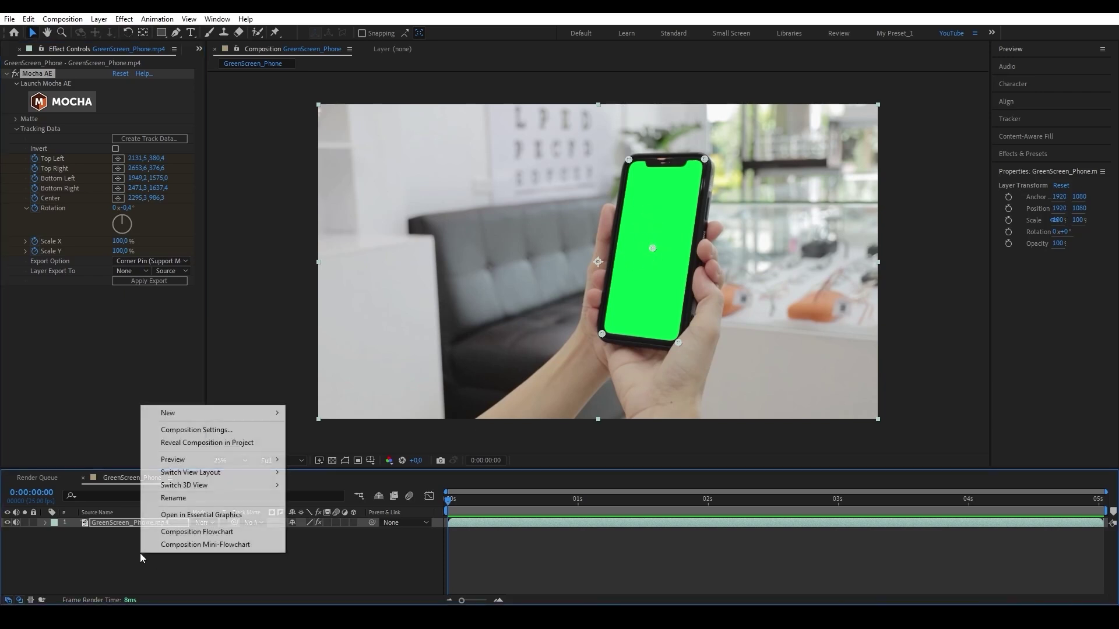
mouse_move(238, 412)
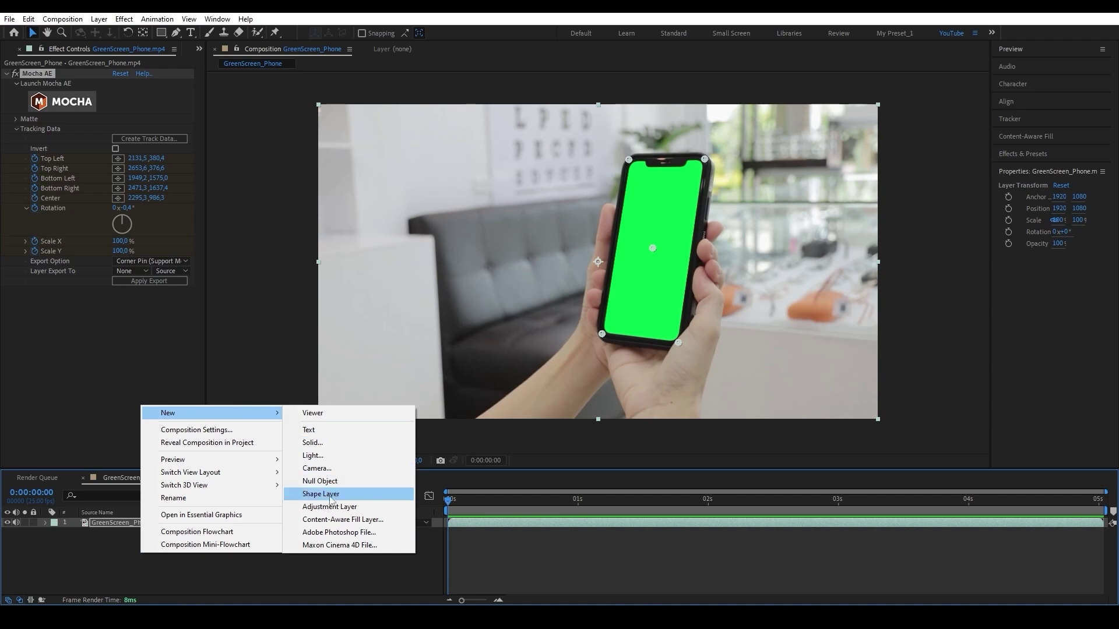
click(325, 443)
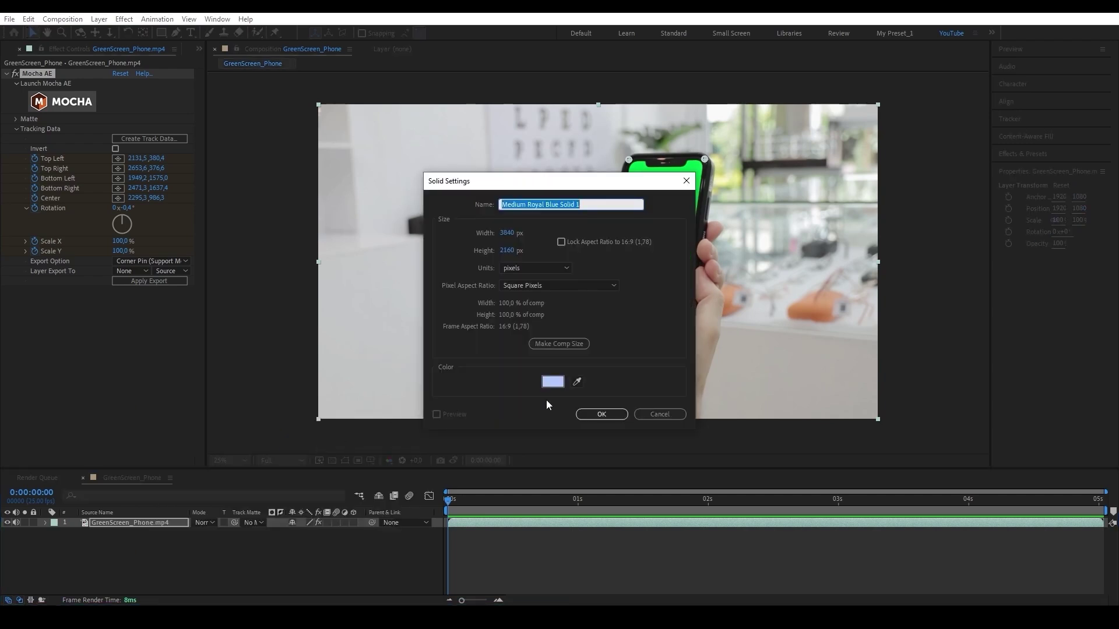
click(554, 385)
click(203, 445)
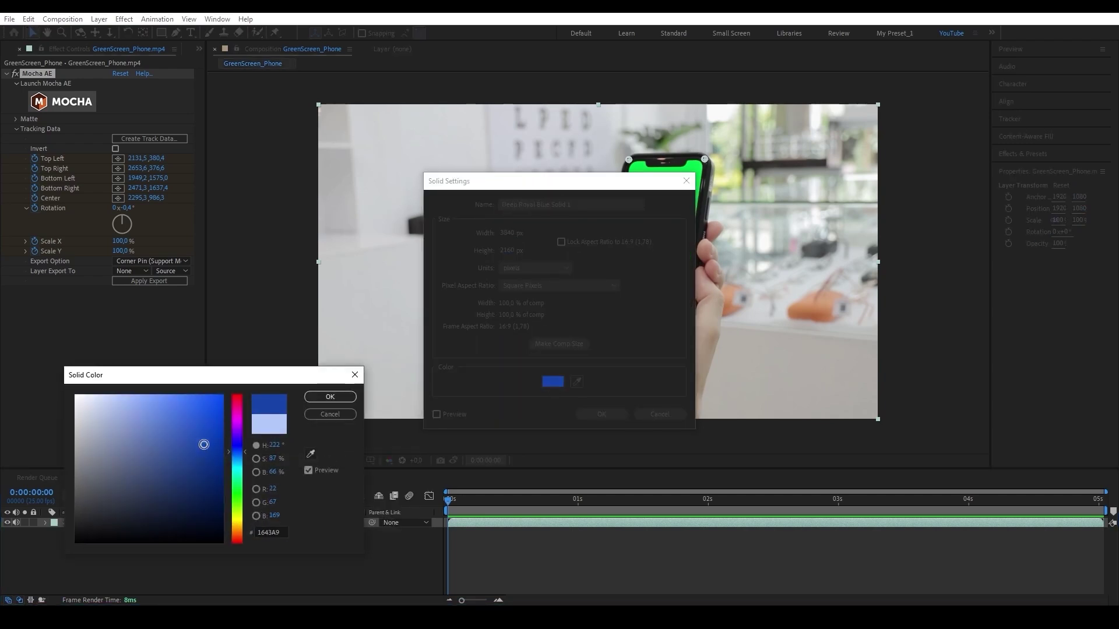
drag(204, 444, 209, 455)
click(344, 397)
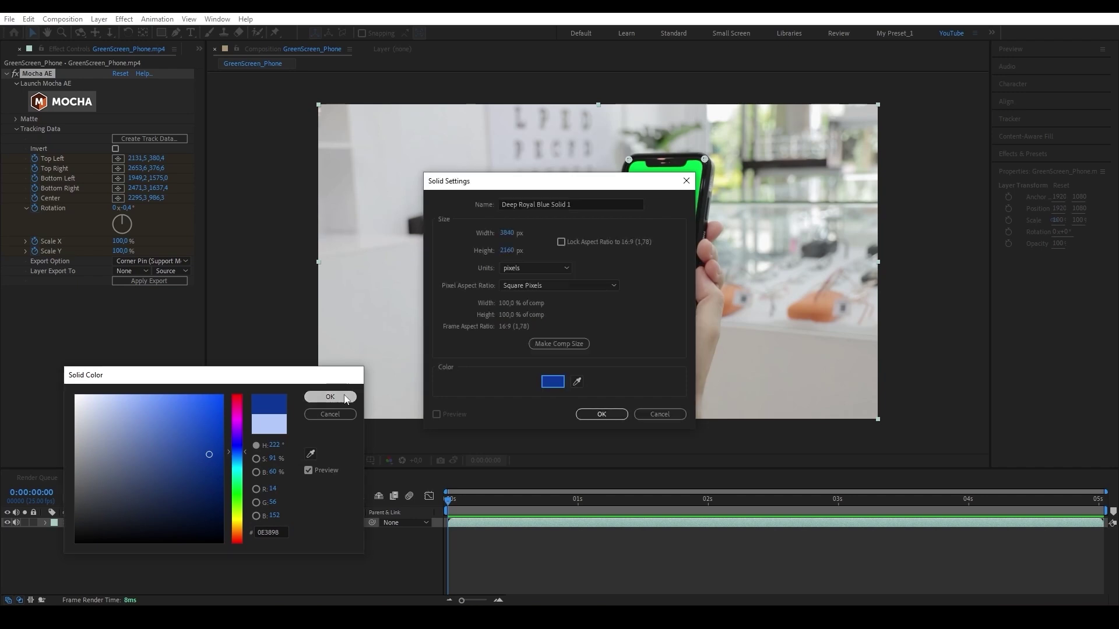
click(575, 205)
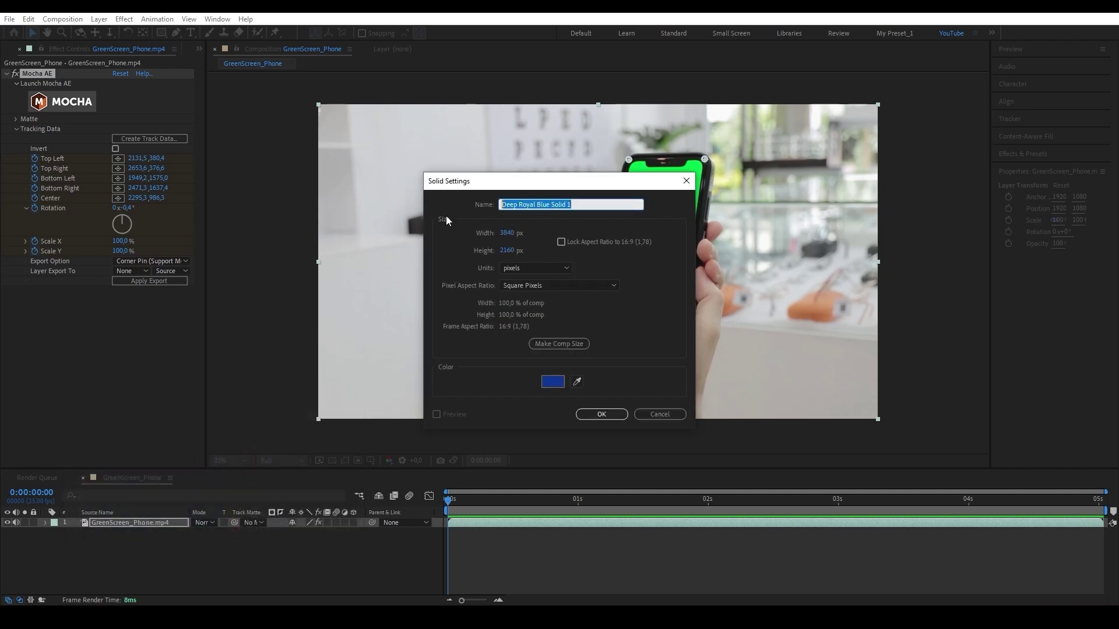
text(Solid Blue)
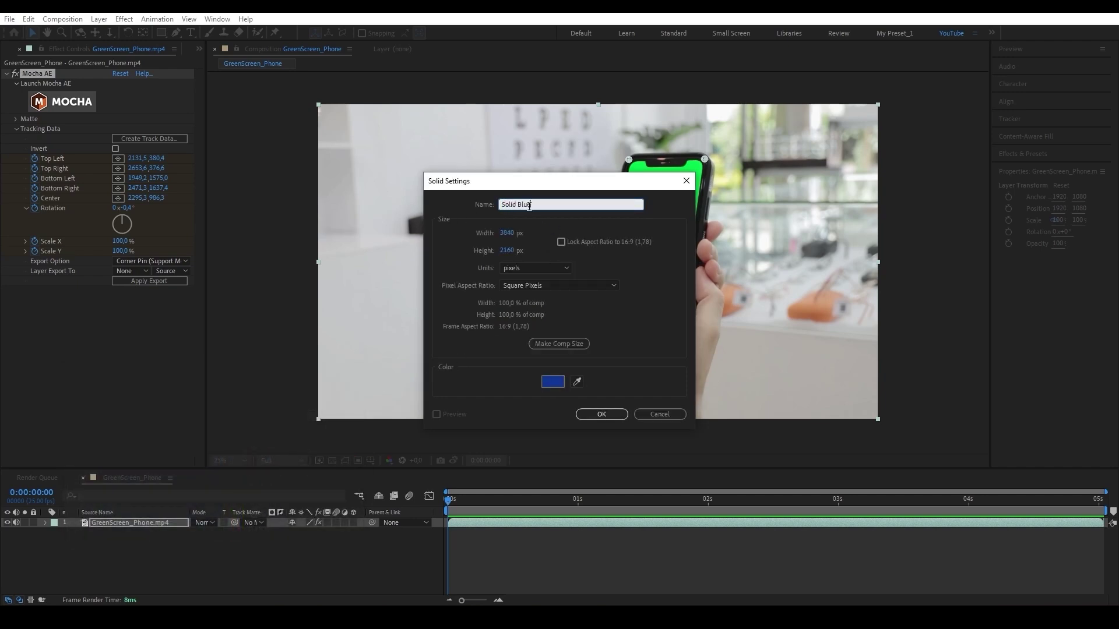
click(550, 344)
click(600, 414)
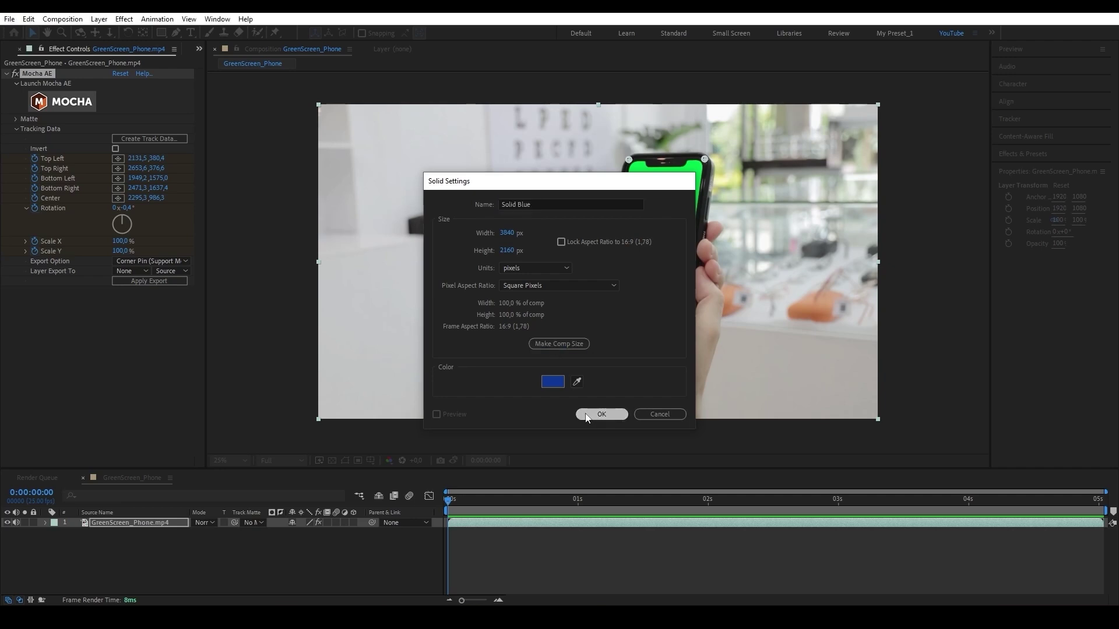
click(156, 533)
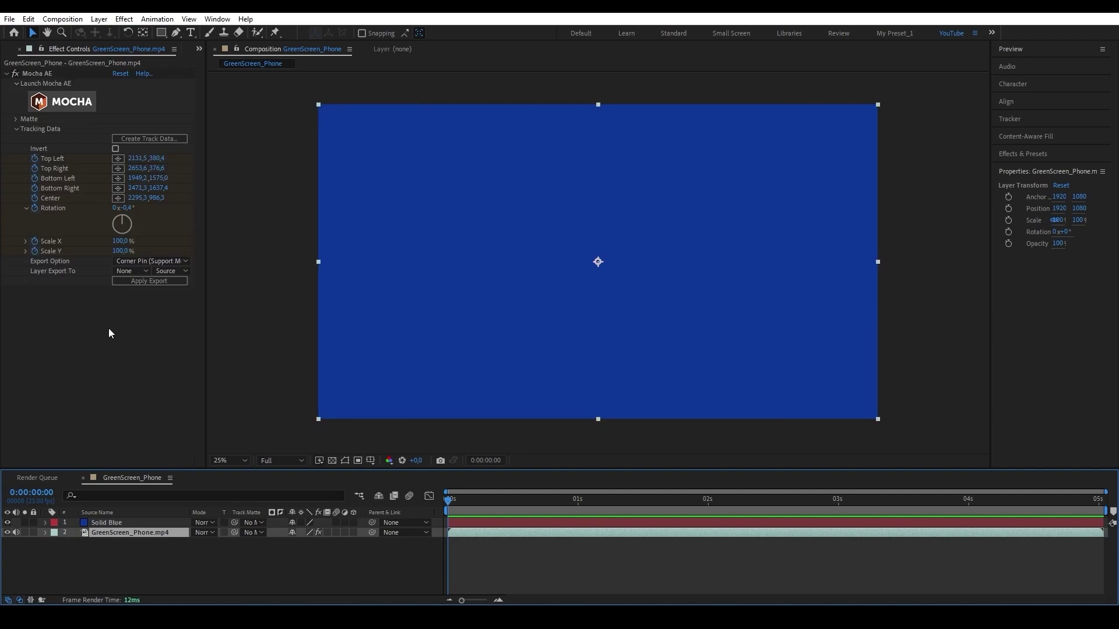
Export Mocha's tracked corner pin onto Solid Blue and preview the tracking across the clip
click(141, 271)
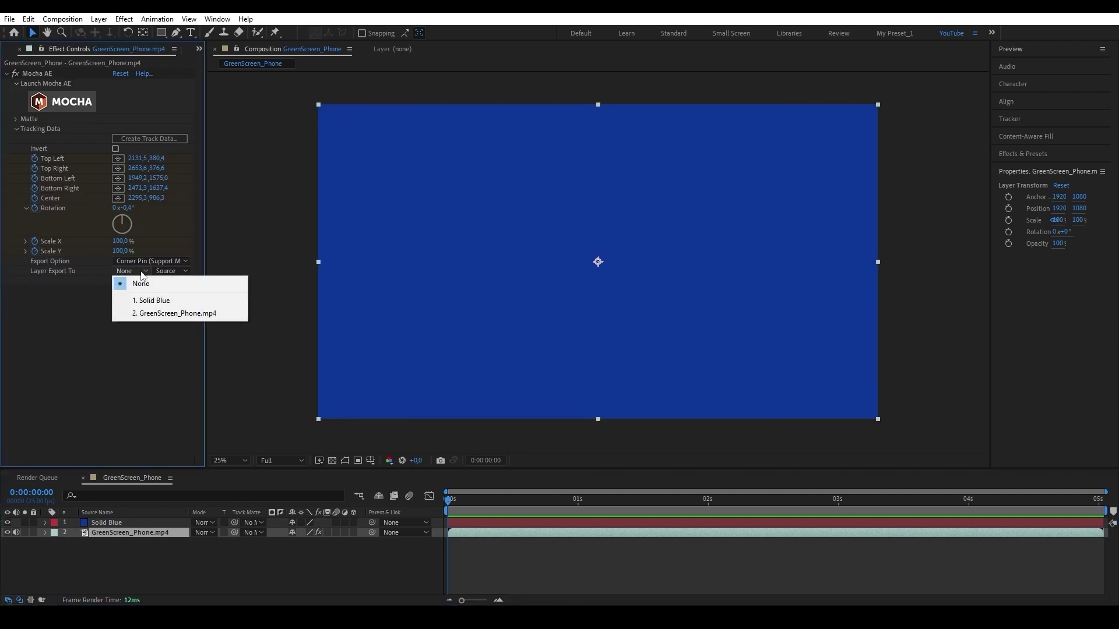
click(144, 298)
click(140, 282)
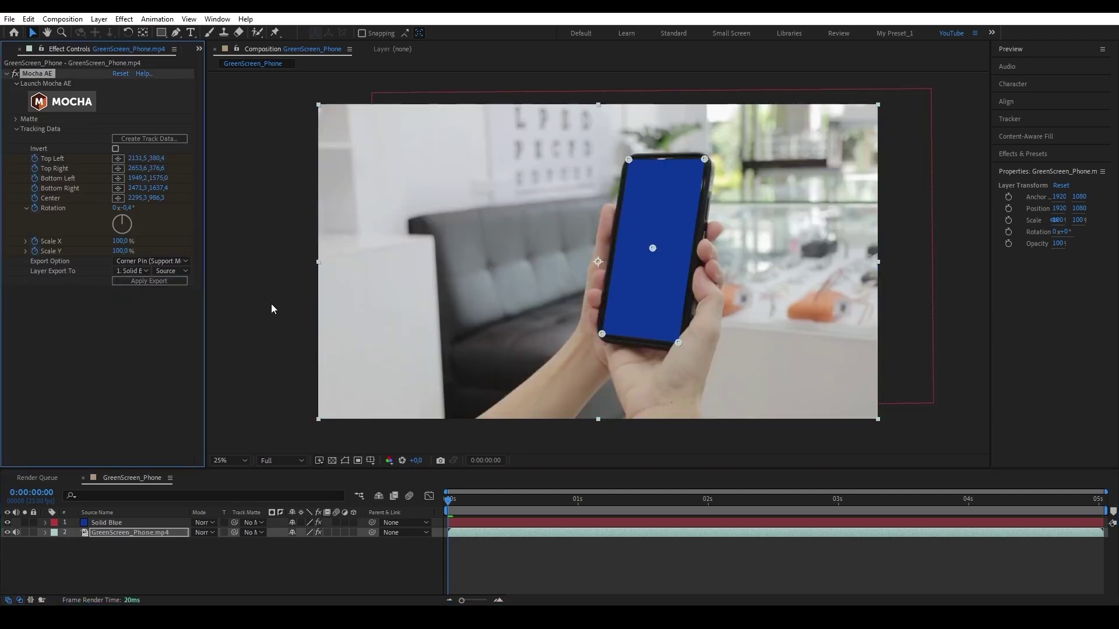
drag(447, 500, 750, 499)
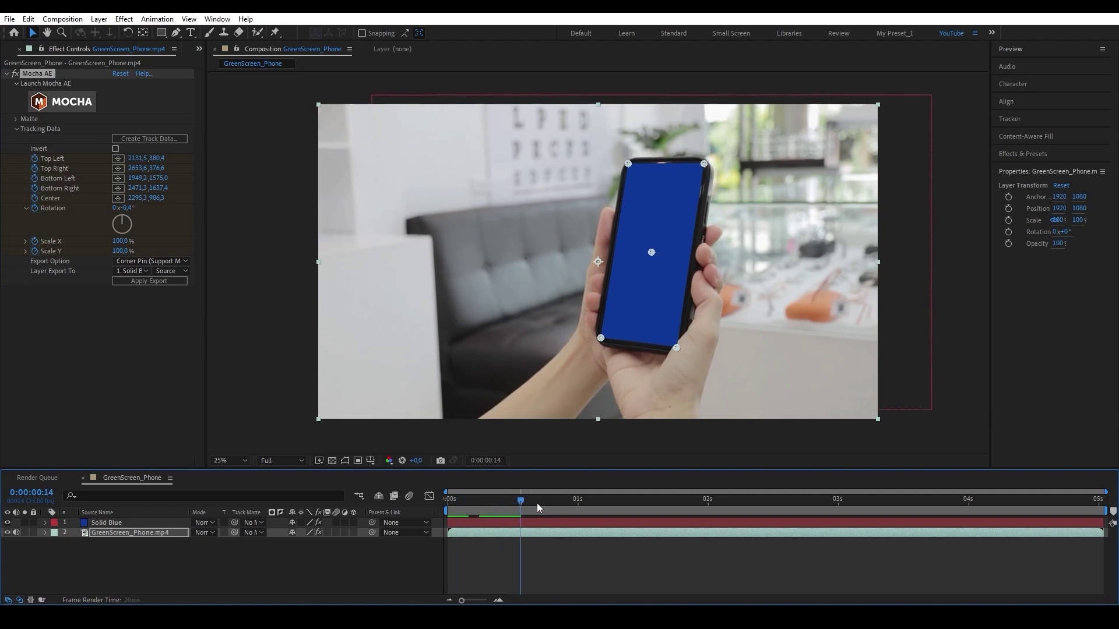
key(Home)
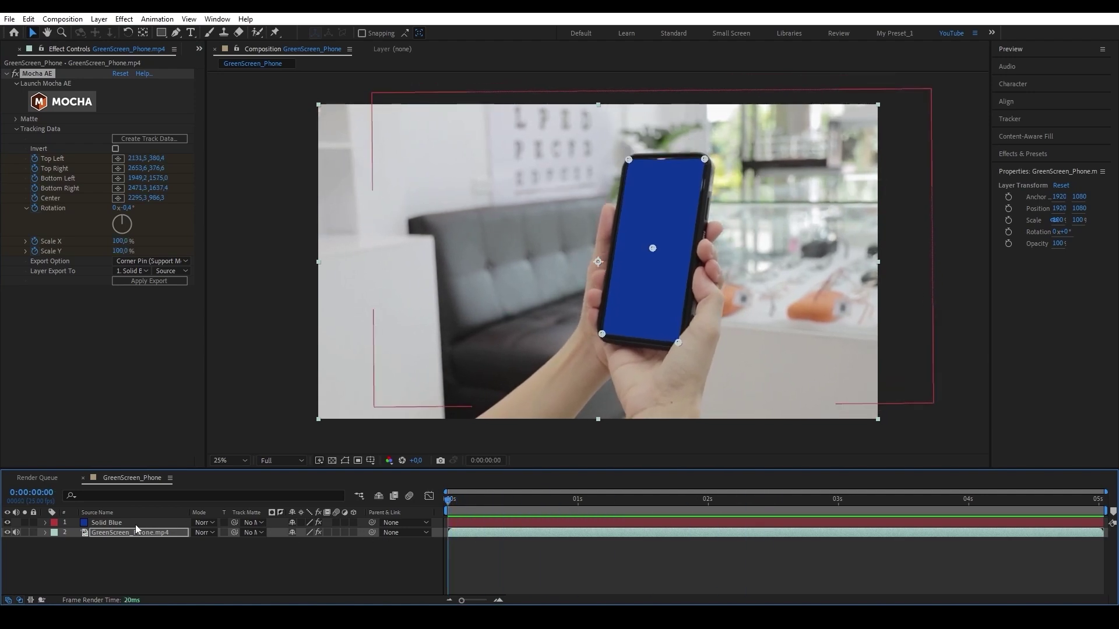
Pre-compose the Solid Blue layer into a new composition named CornerPin
click(136, 525)
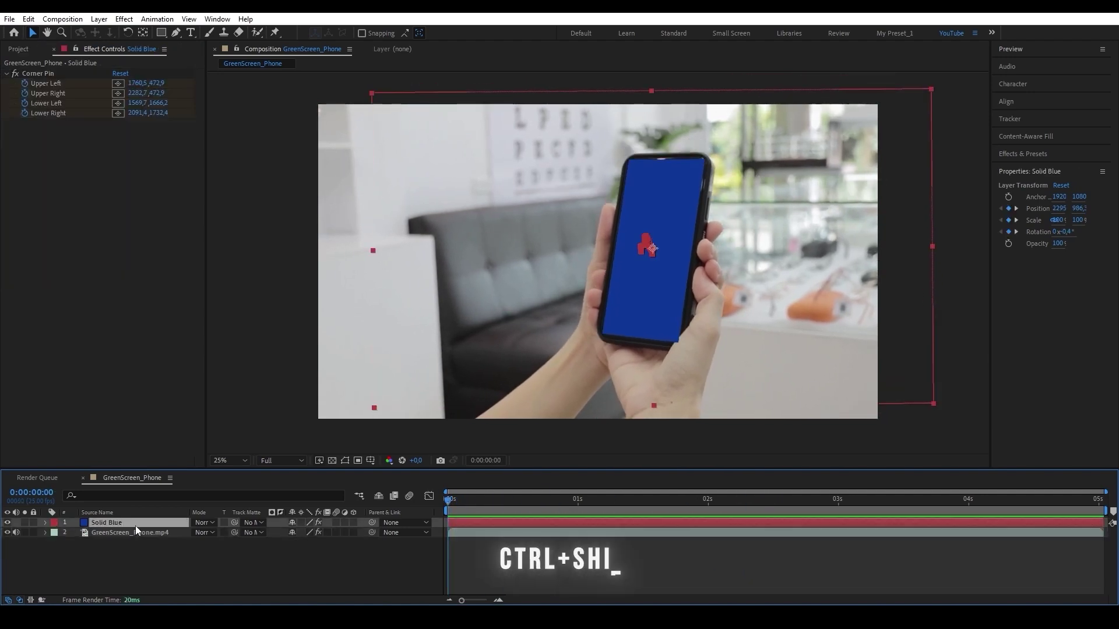
key(ctrl+shift+c)
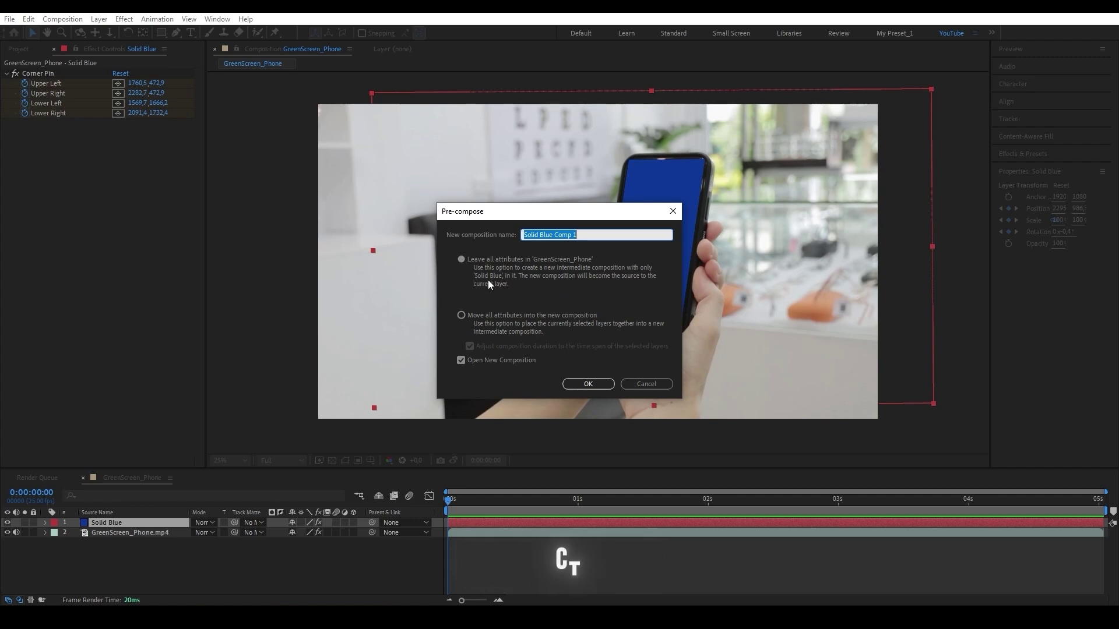
text(C)
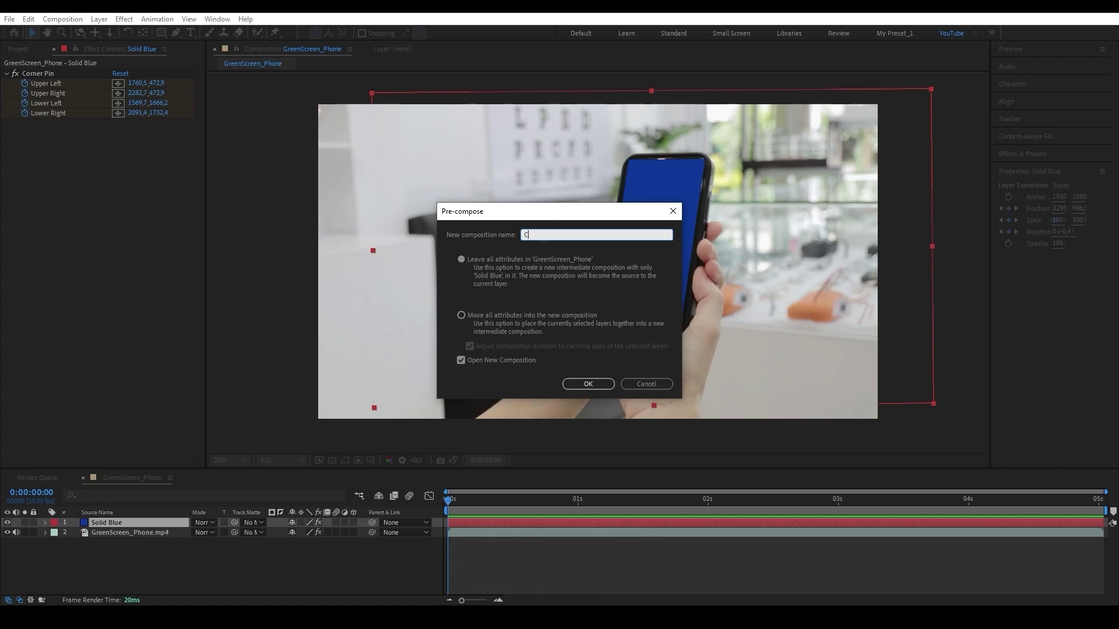
text(ornerPin)
key(Return)
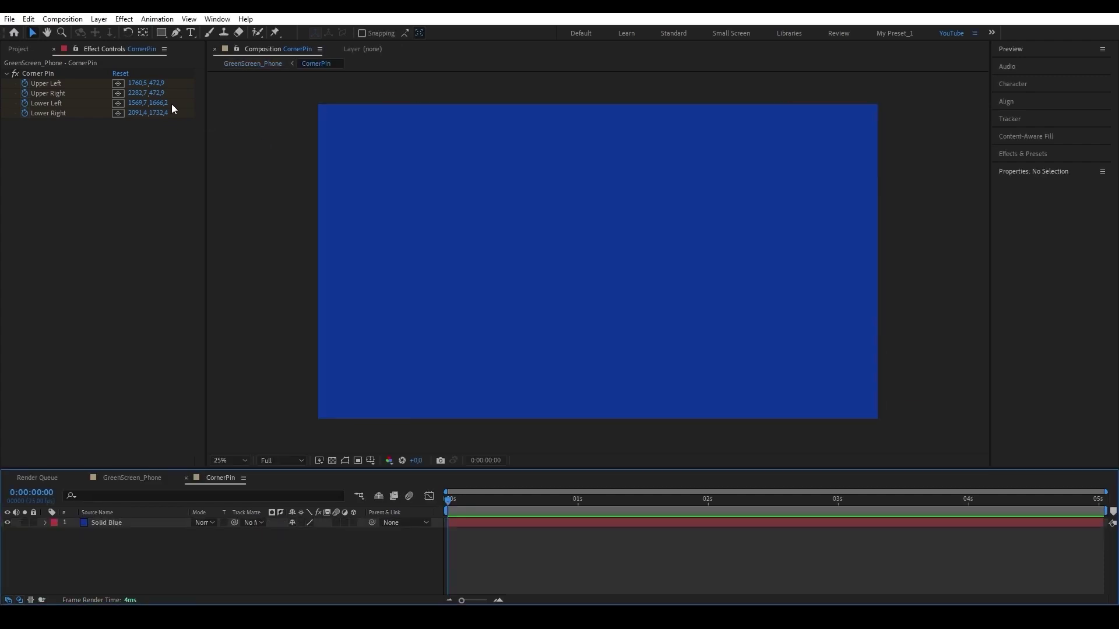
Add Talking Head.mp4 into CornerPin, check it in GreenScreen_Phone, then reopen CornerPin
click(17, 49)
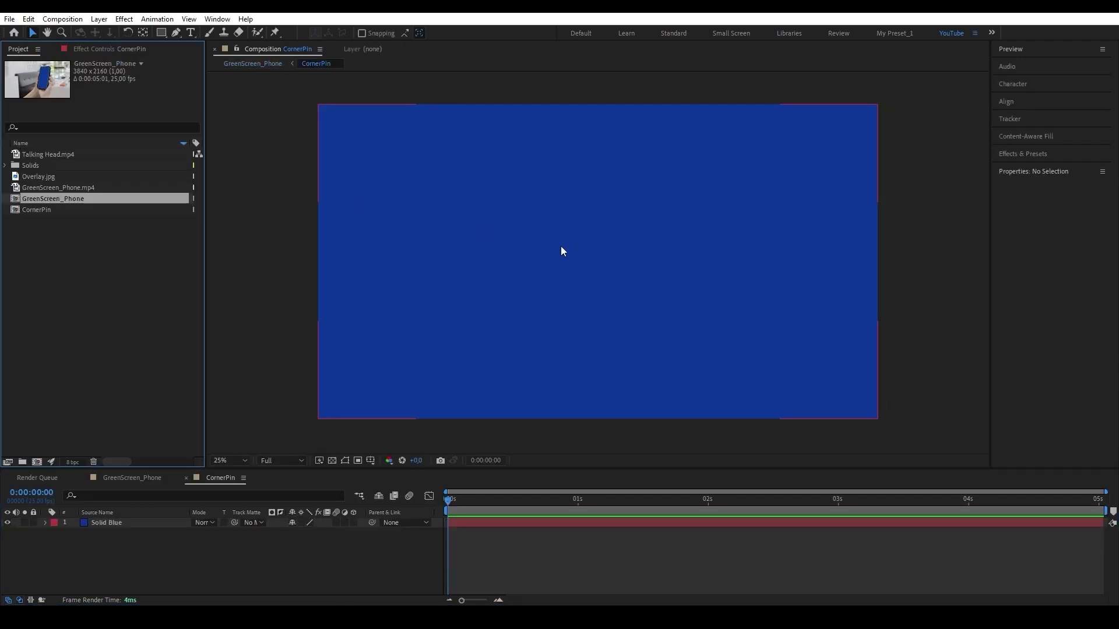
drag(41, 154, 288, 58)
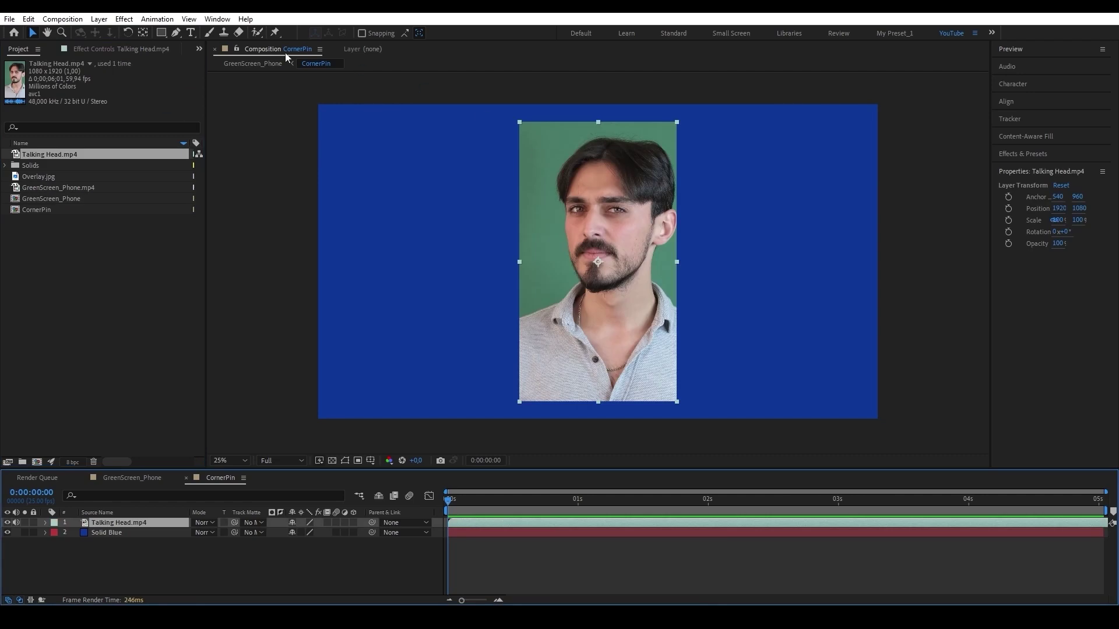
click(251, 64)
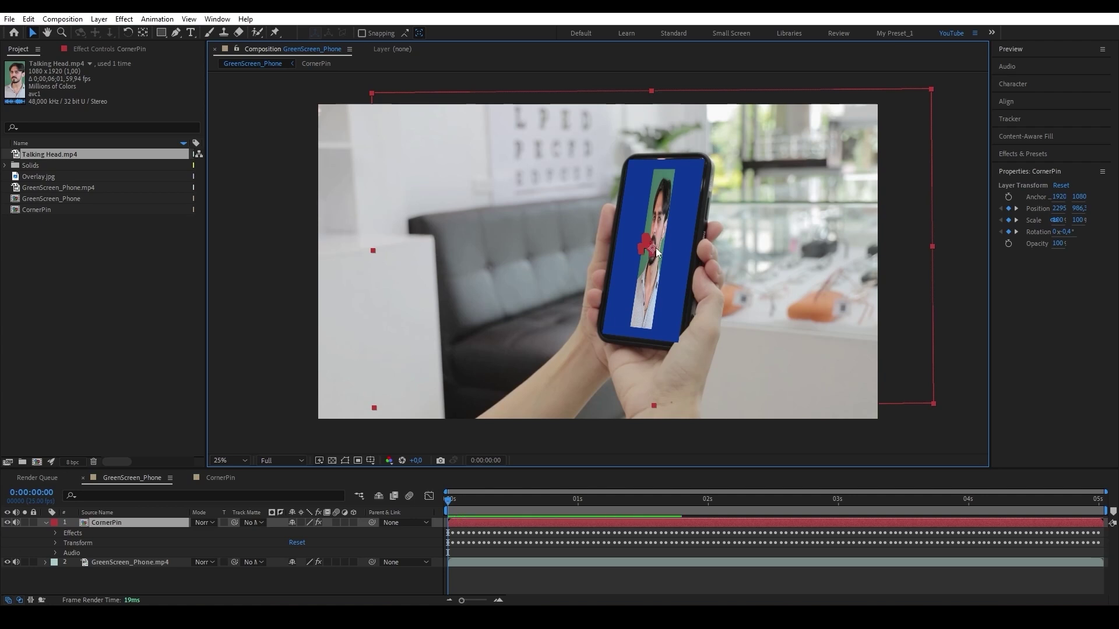
click(219, 478)
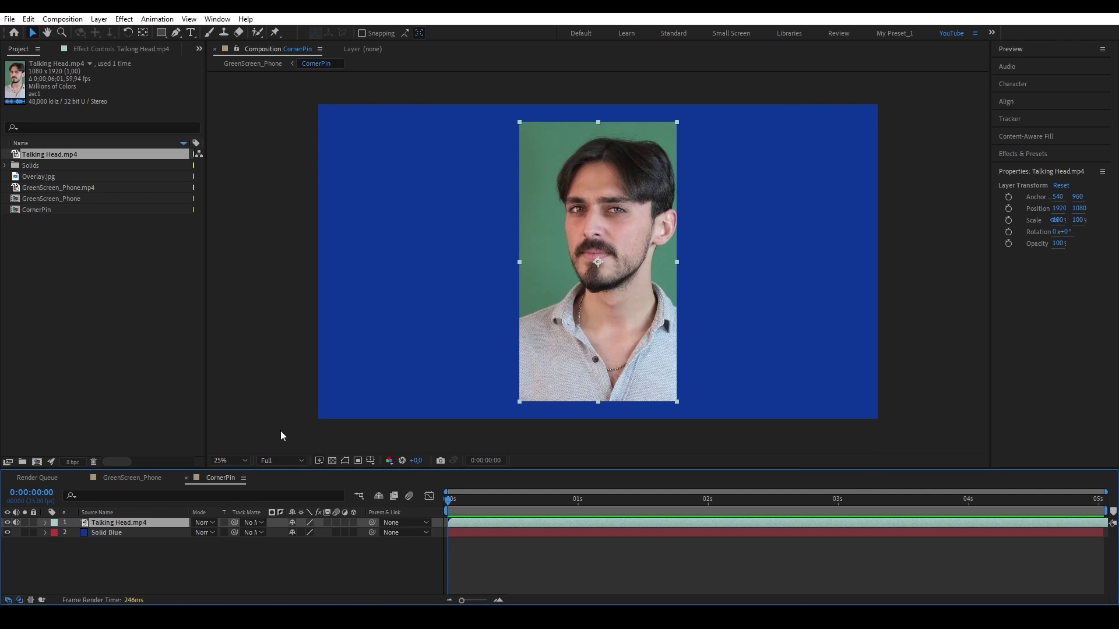
click(254, 64)
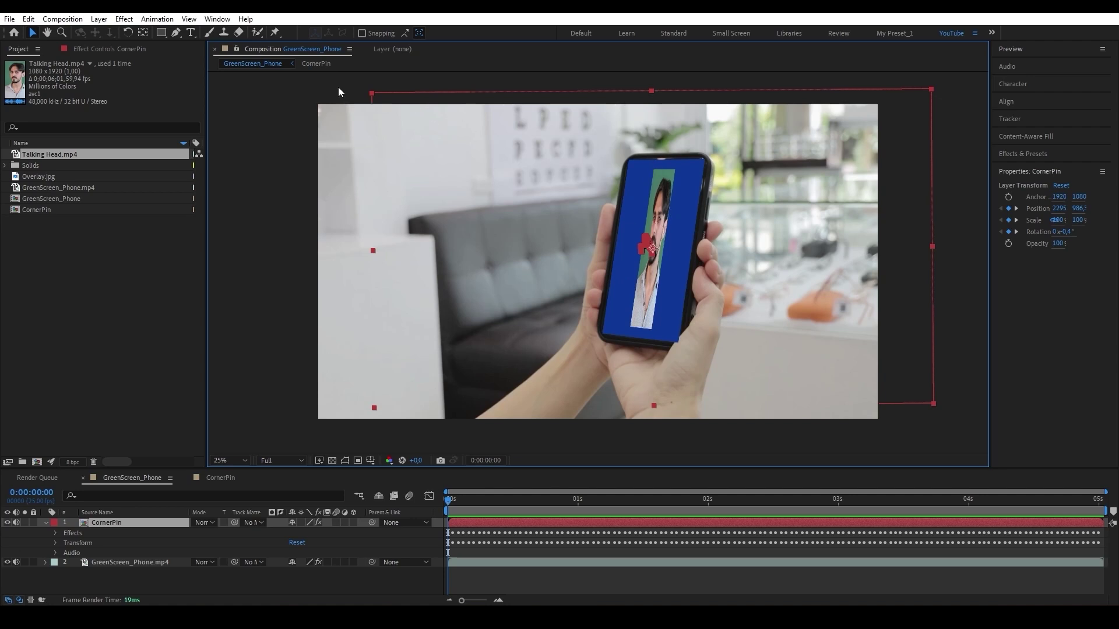
double_click(172, 523)
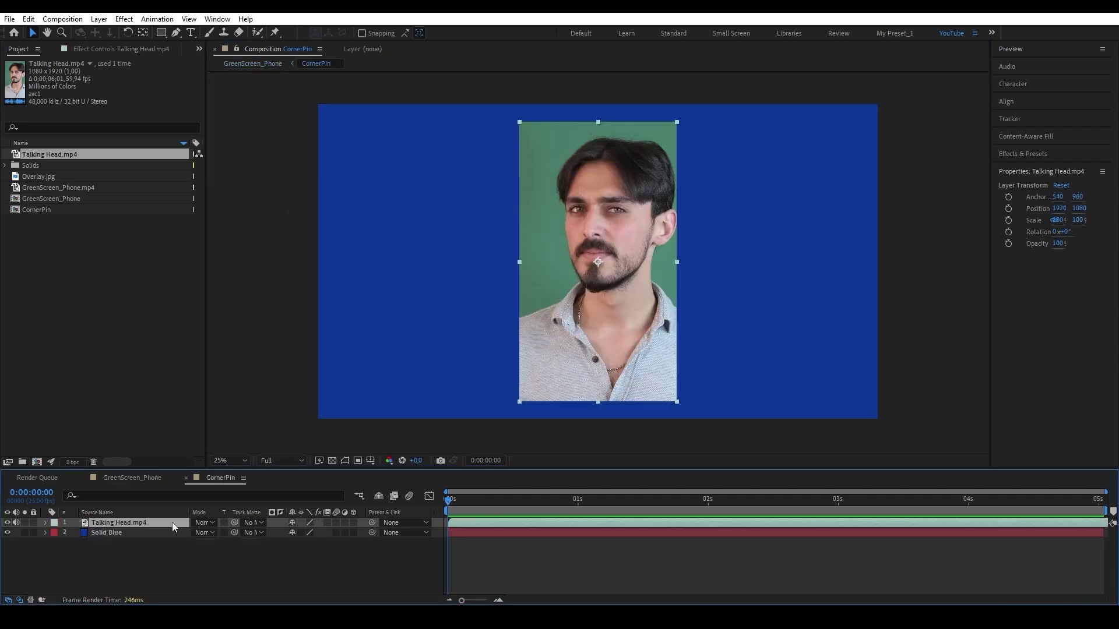
Delete the Talking Head layer and pre-compose Solid Blue into a new RealSize composition
key(Delete)
click(163, 522)
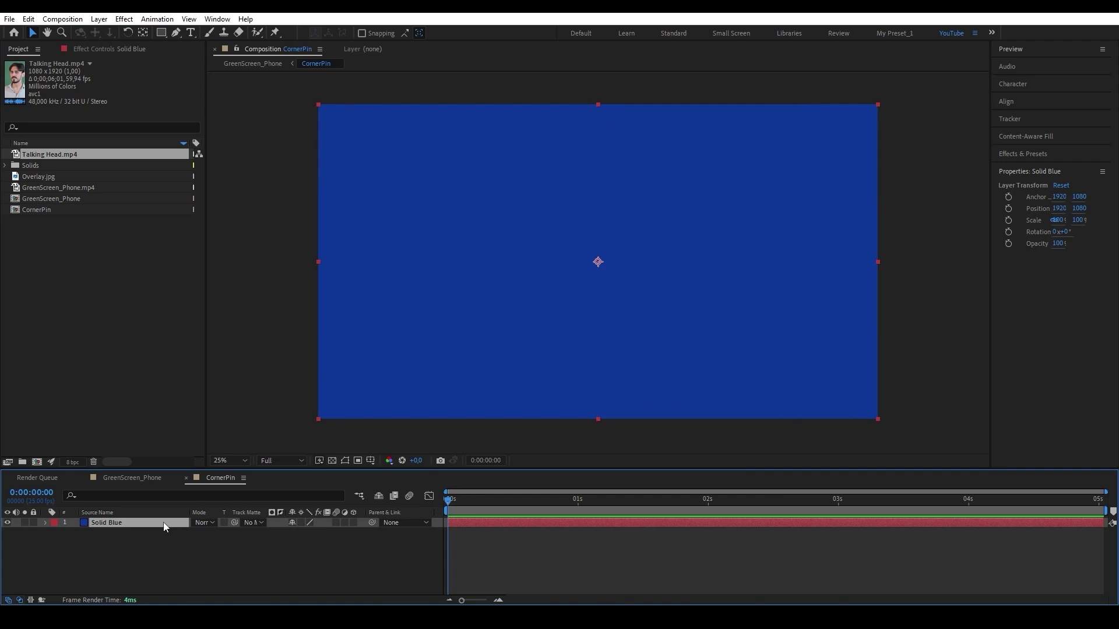
key(ctrl+shift+c)
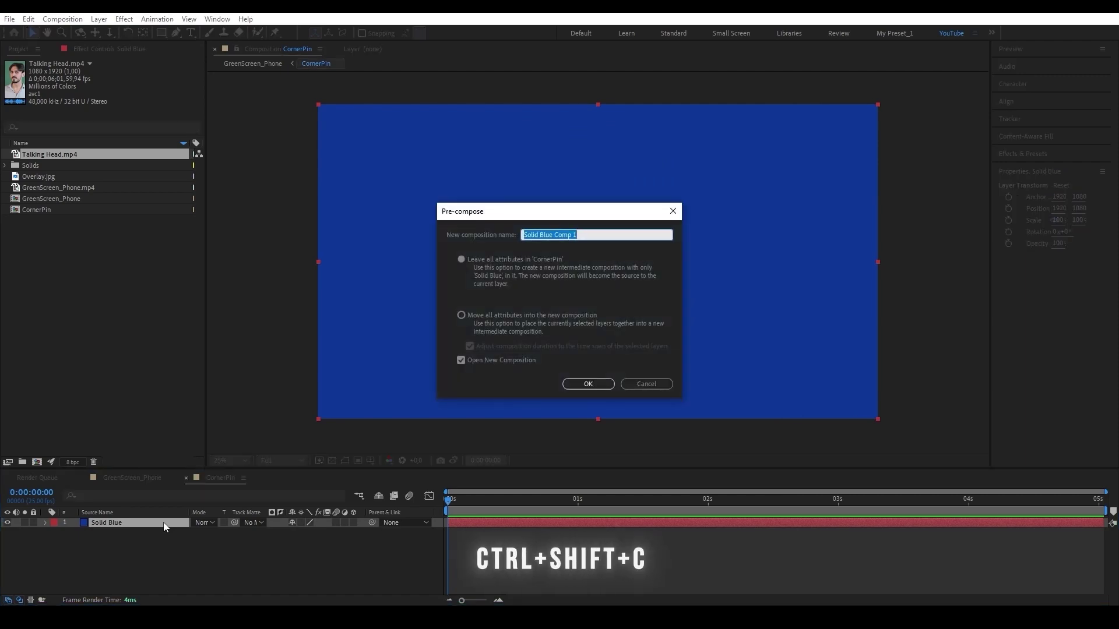
text(RealS)
text(ize)
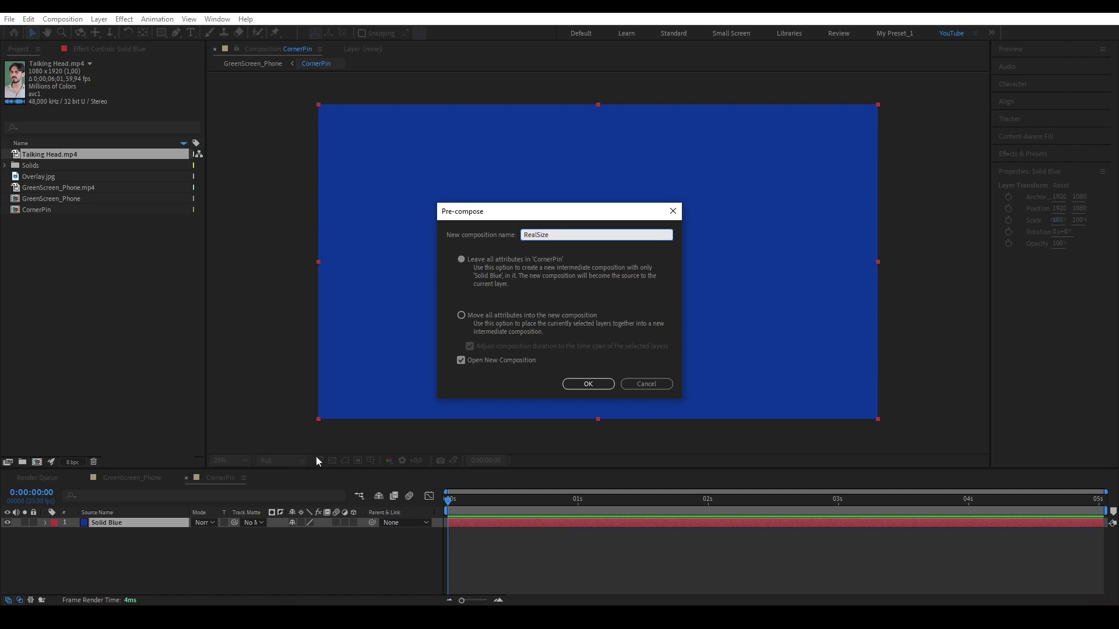
click(588, 384)
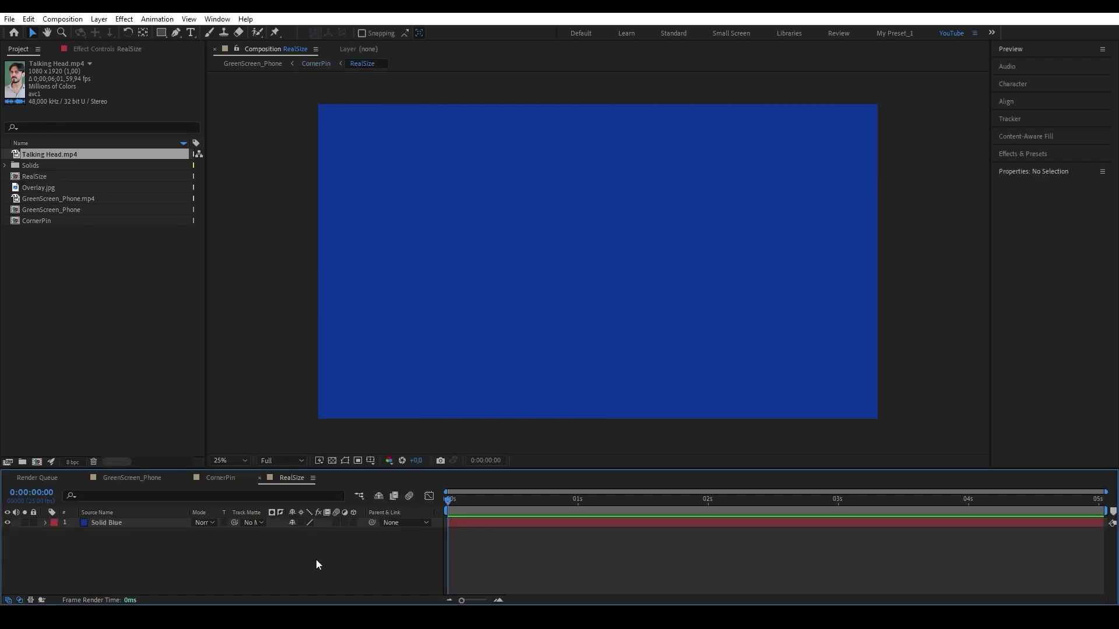
Set the RealSize composition's width to 1170 and height to 2532 pixels
key(ctrl+k)
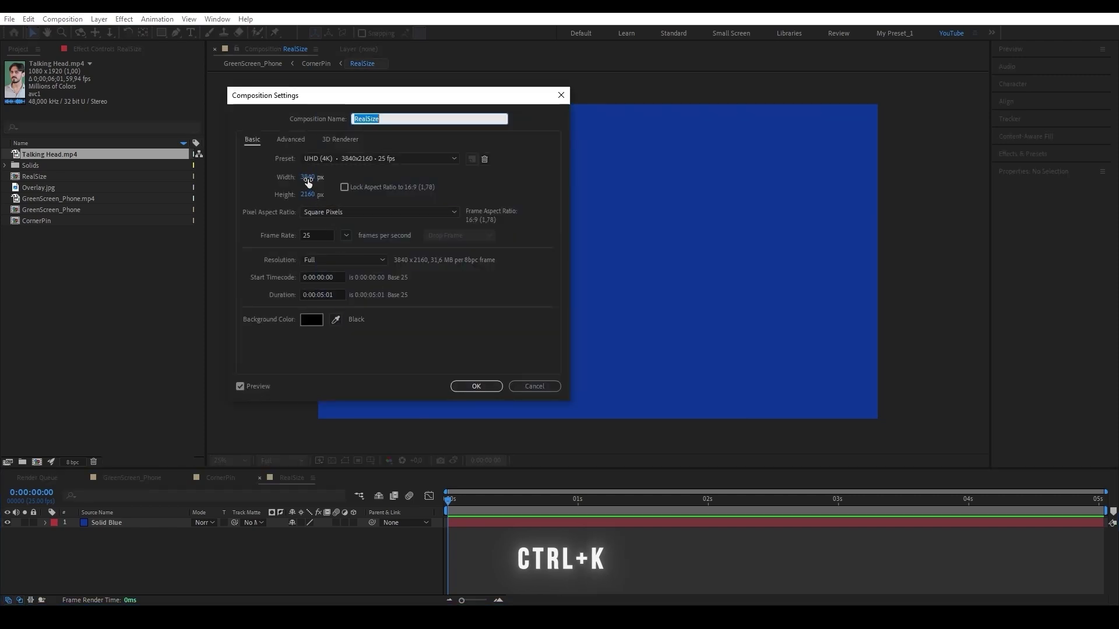
click(309, 177)
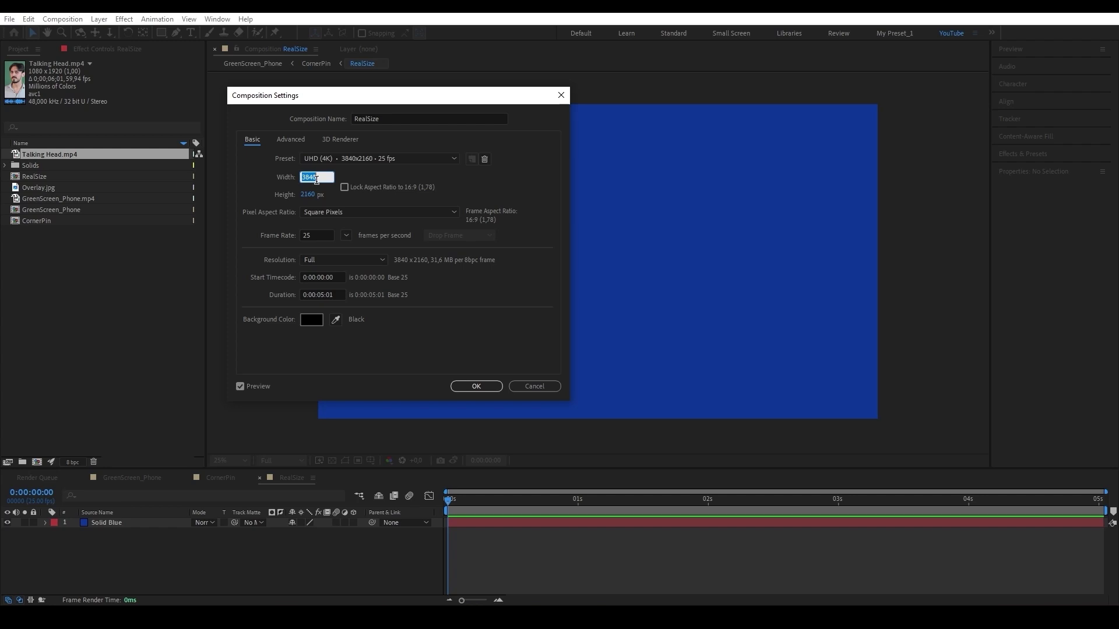
text(1170)
key(Tab)
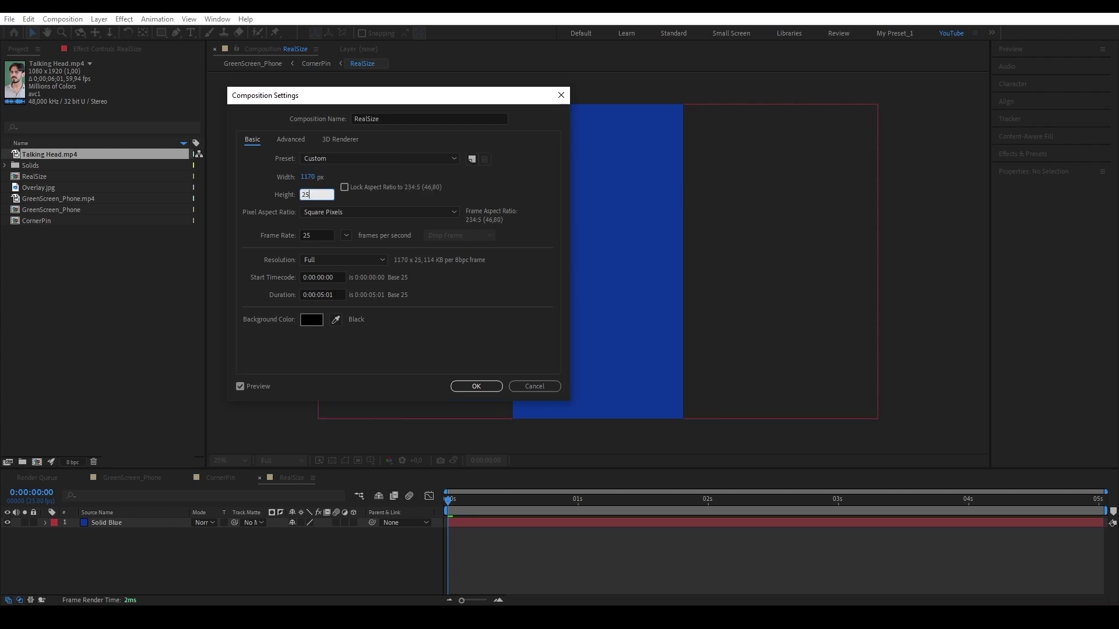
text(2532)
key(Return)
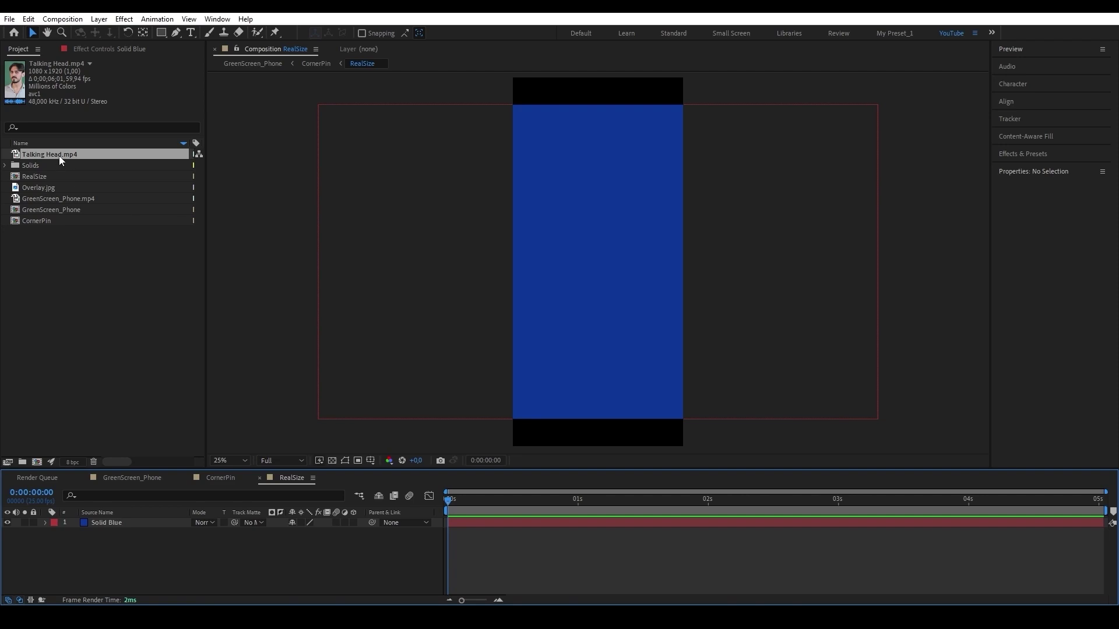
Add Talking Head.mp4 to RealSize and hide the Solid Blue layer
drag(58, 155, 105, 522)
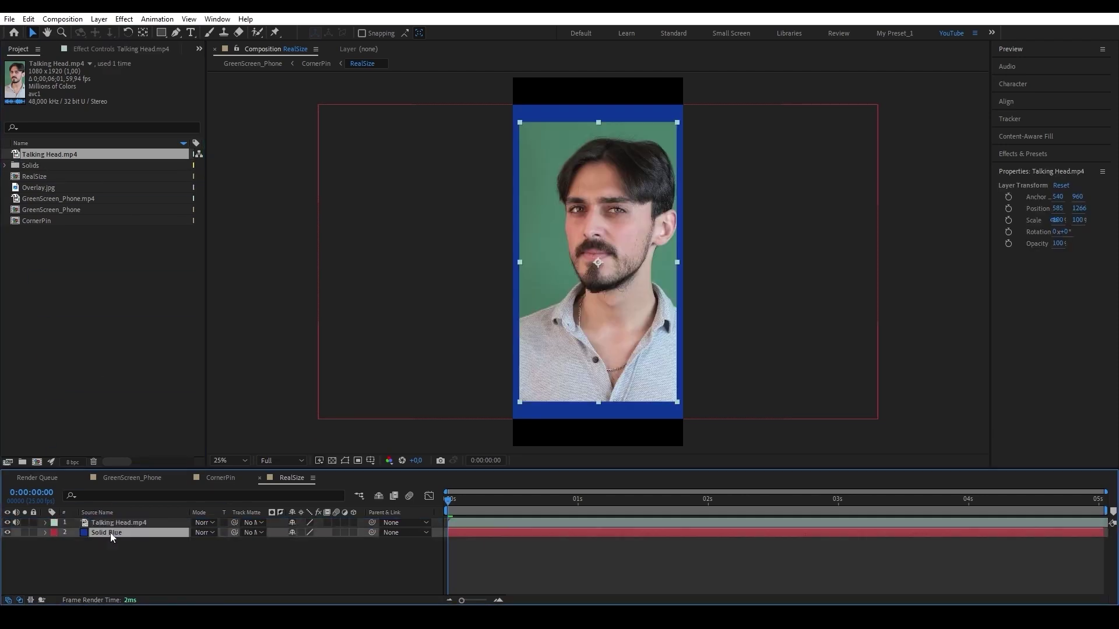
click(110, 533)
click(8, 533)
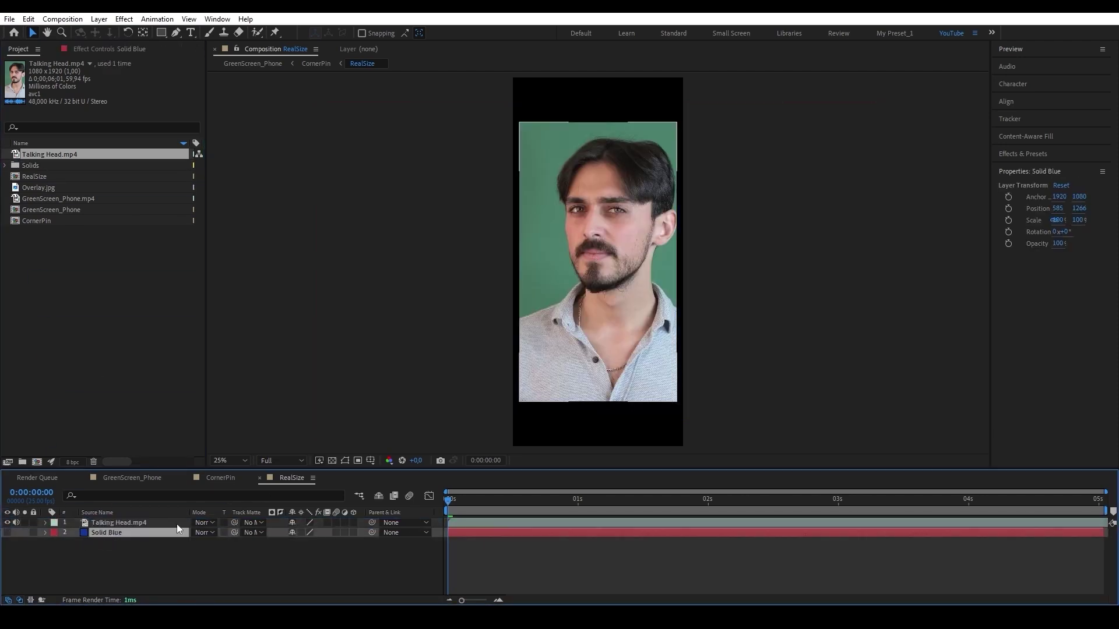
Fit Talking Head.mp4 to the comp height, then go to the CornerPin composition
click(177, 523)
right_click(172, 523)
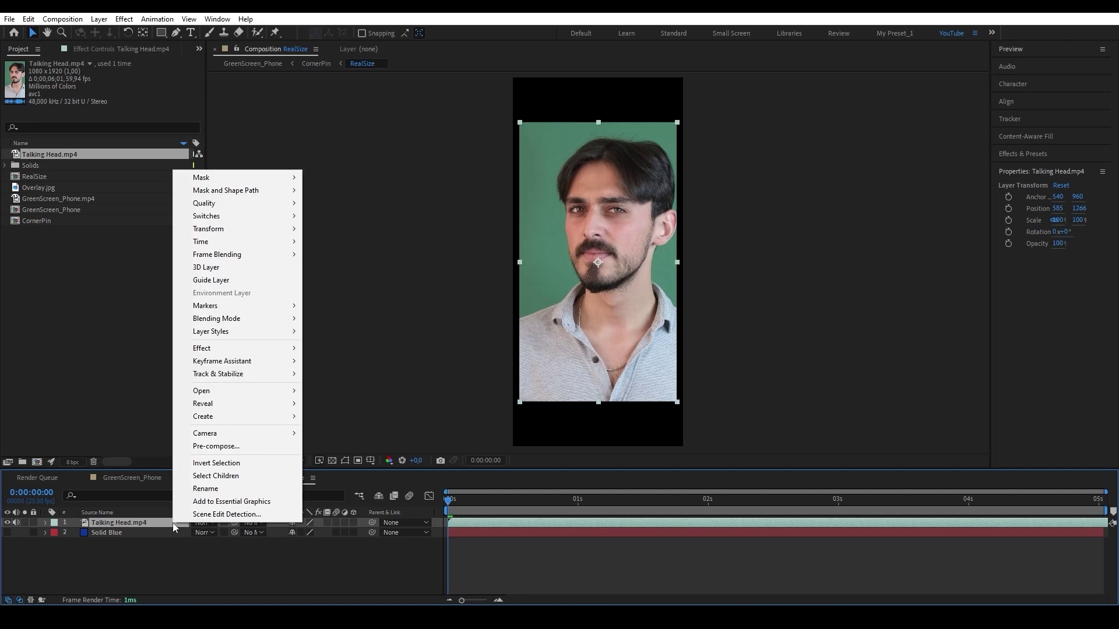
mouse_move(270, 229)
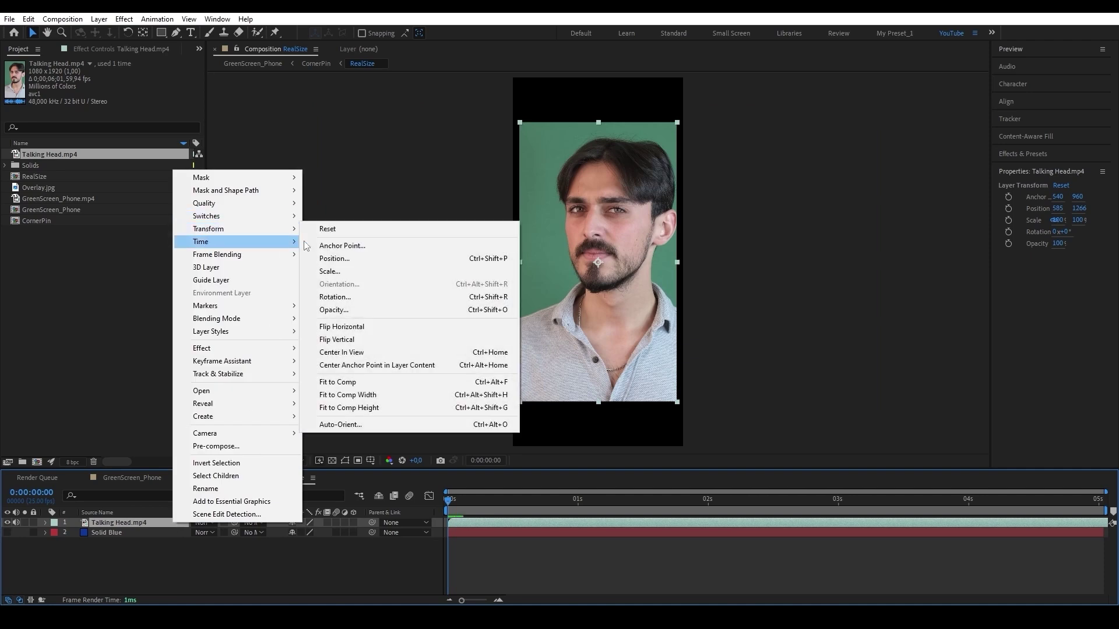
click(359, 409)
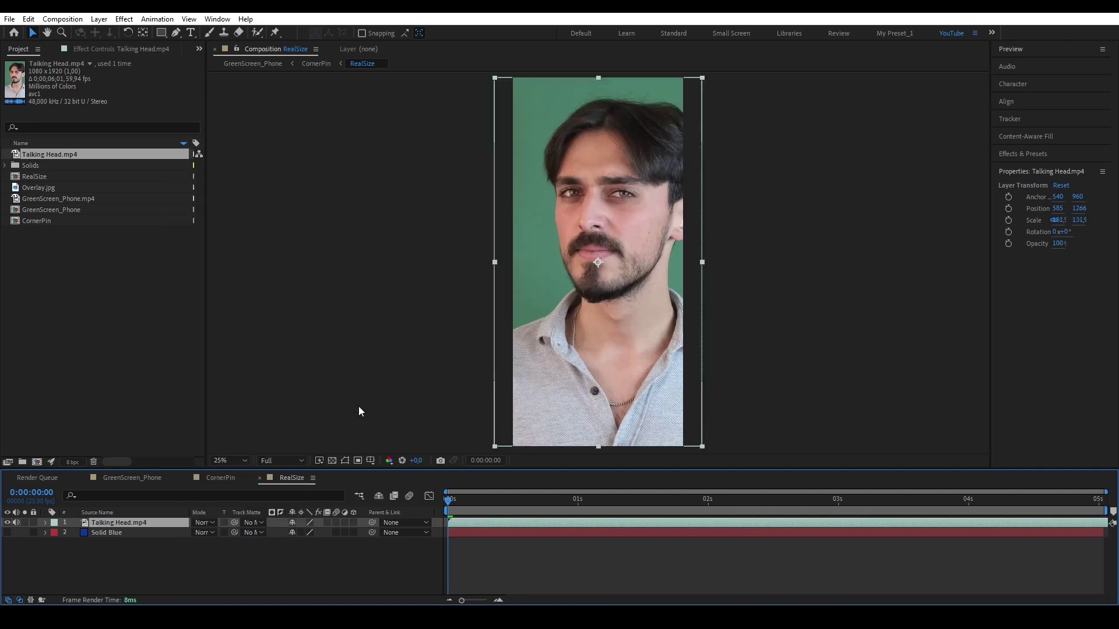
click(218, 478)
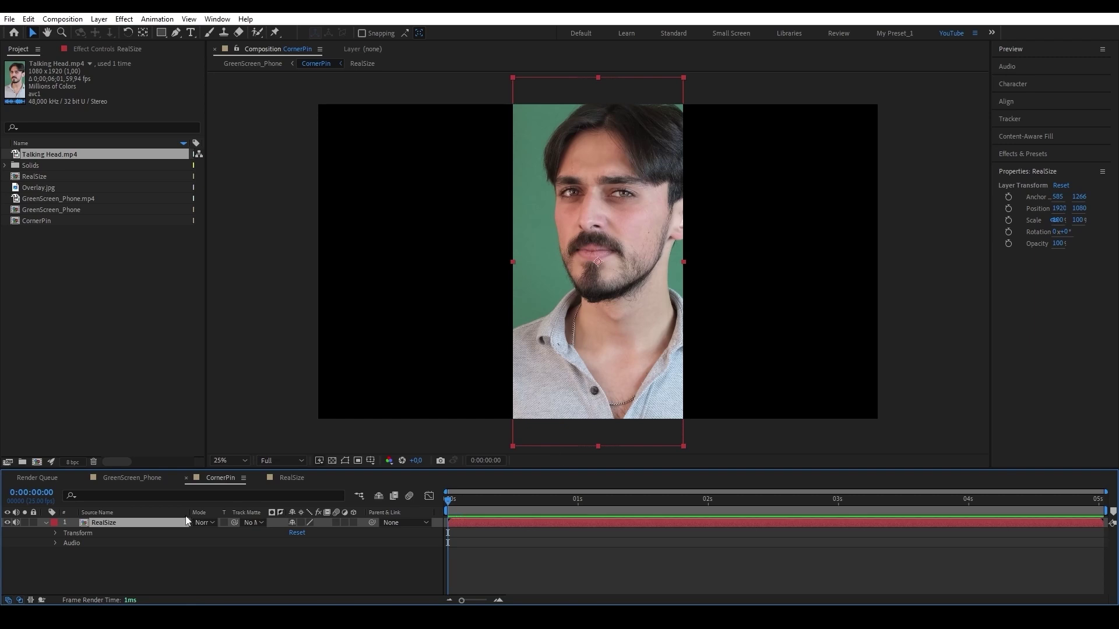
Fit the RealSize layer to the CornerPin comp, then return to GreenScreen_Phone
right_click(165, 525)
mouse_move(253, 231)
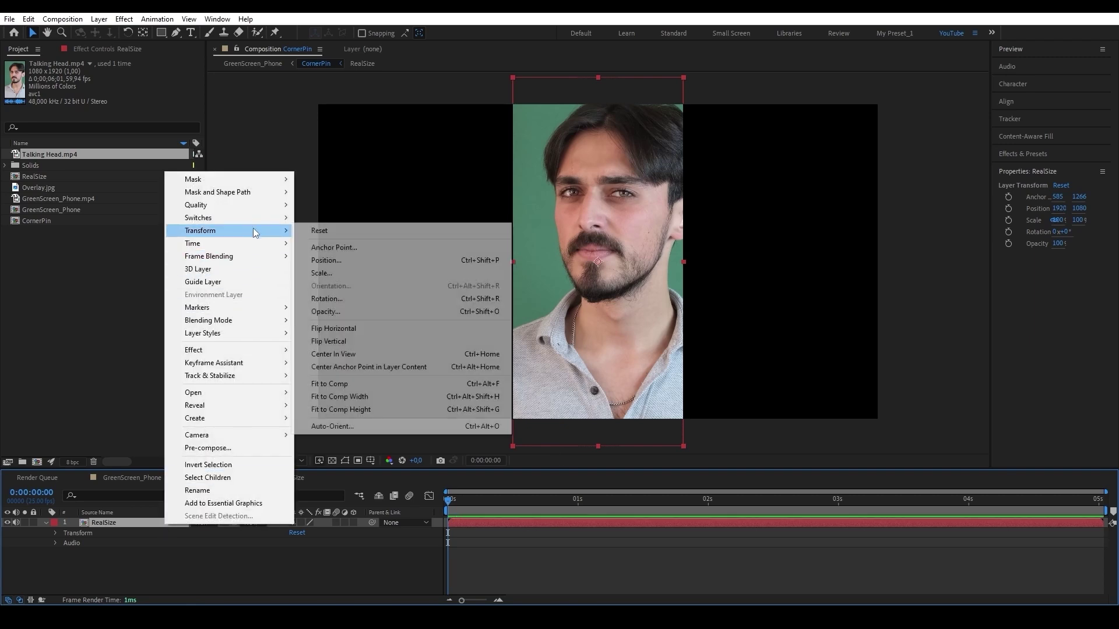
click(332, 385)
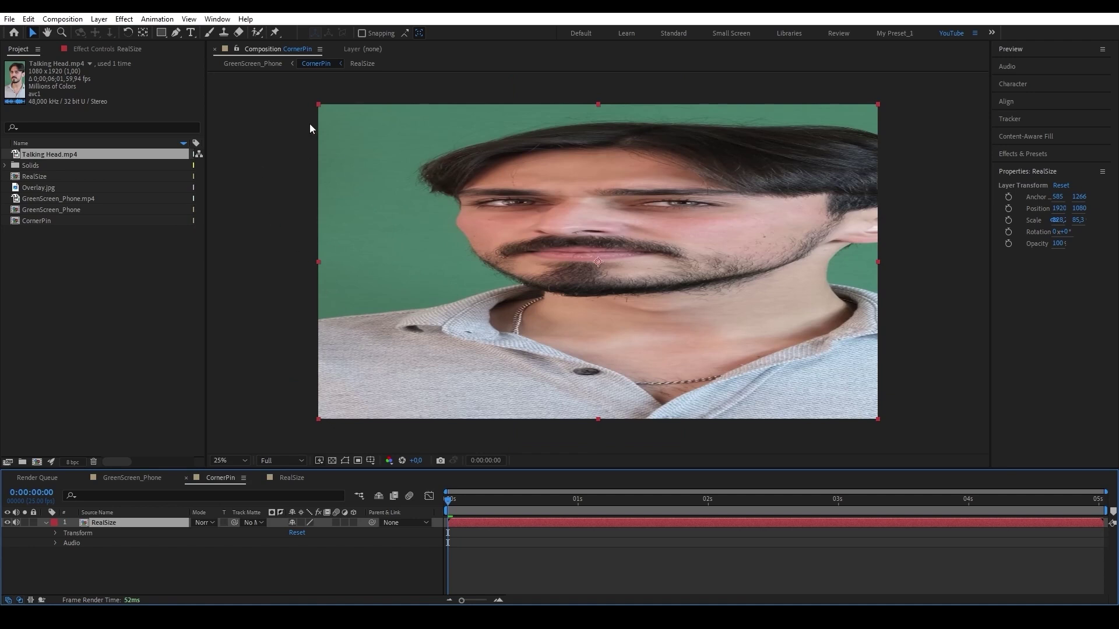
click(253, 63)
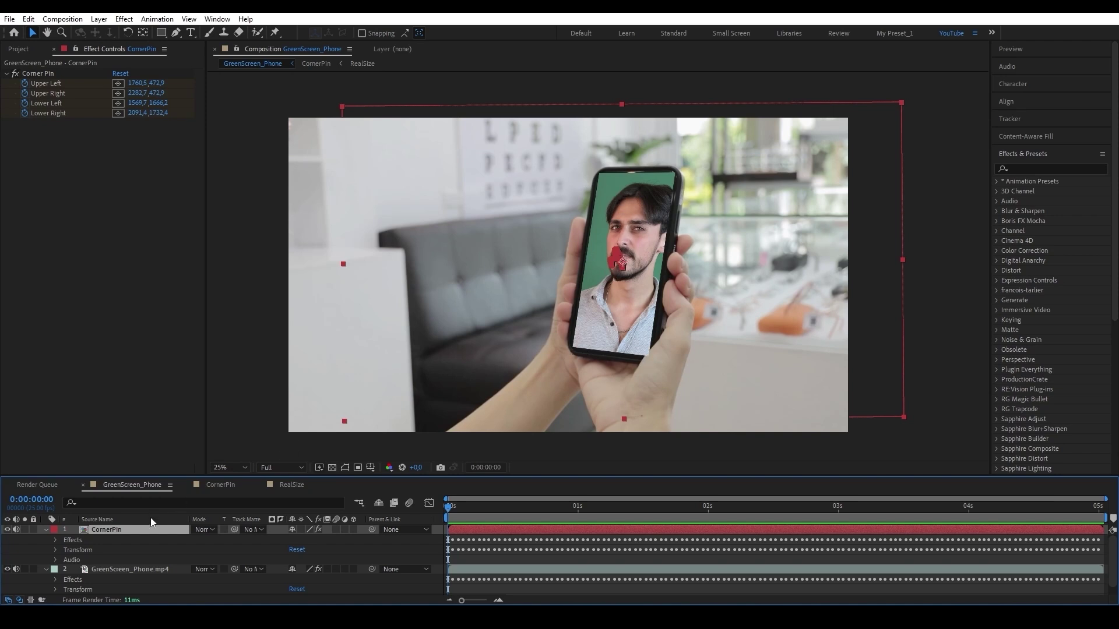
Move the CornerPin layer below the GreenScreen_Phone.mp4 footage layer
click(46, 530)
drag(104, 531, 106, 561)
click(47, 530)
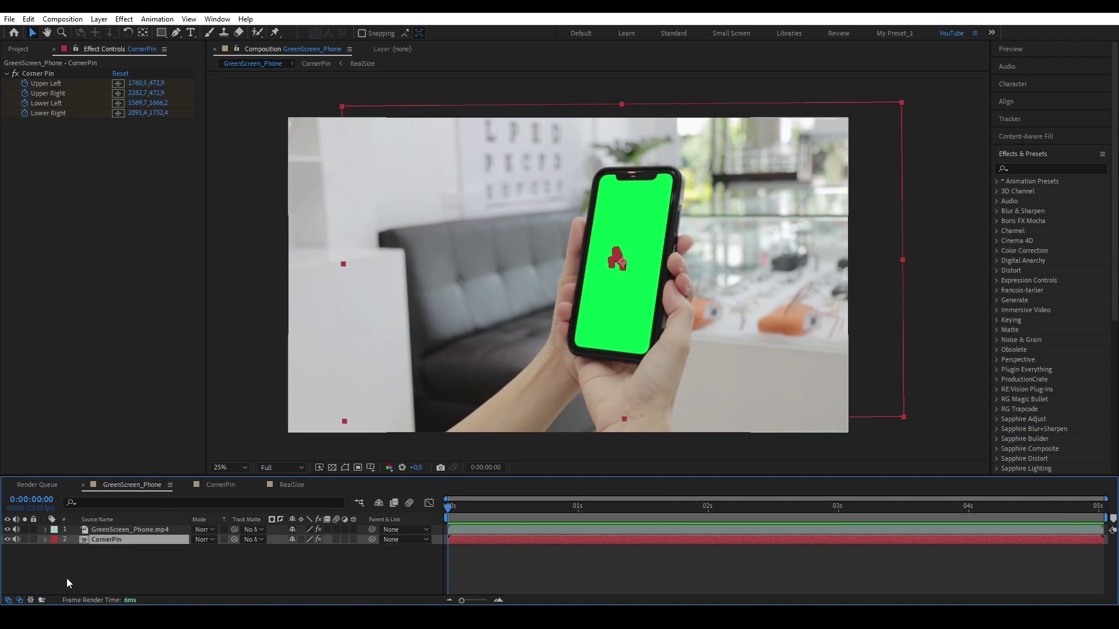
Search the effects for 'key' on the GreenScreen_Phone.mp4 layer
click(124, 530)
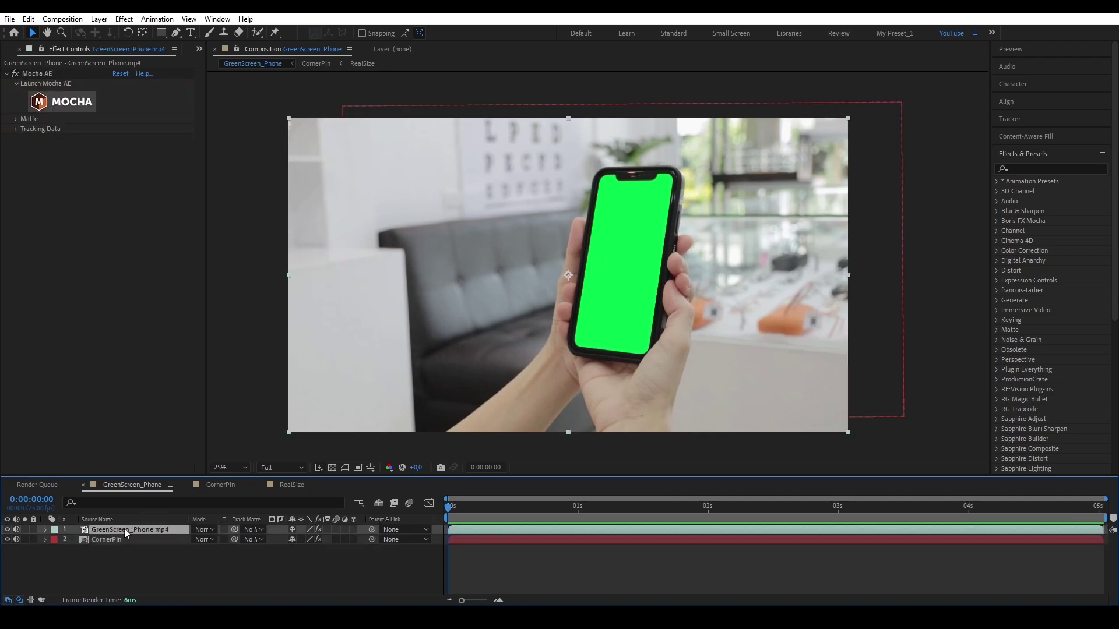
key(ctrl+space)
text(key)
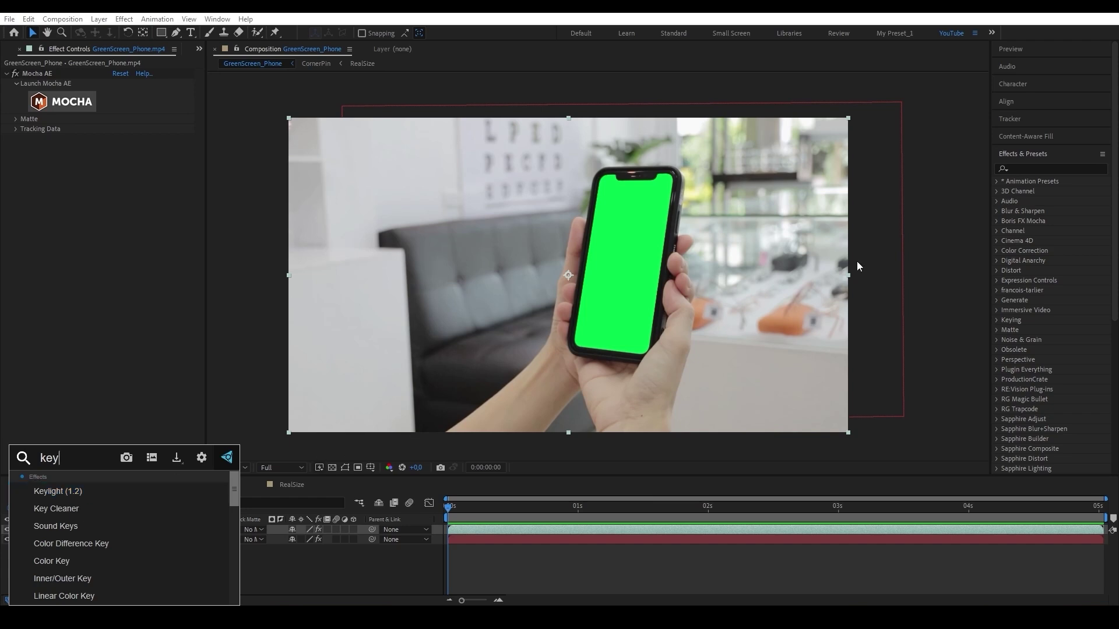
Search Effects & Presets for 'key' and drag Keylight (1.2) onto the phone footage
click(1019, 169)
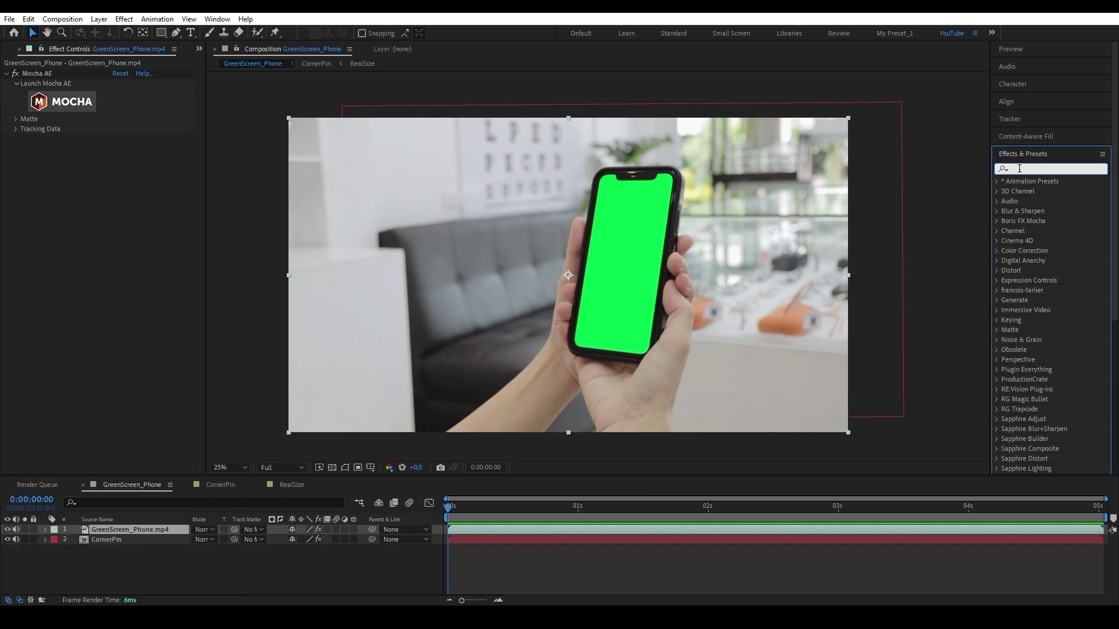
text(key)
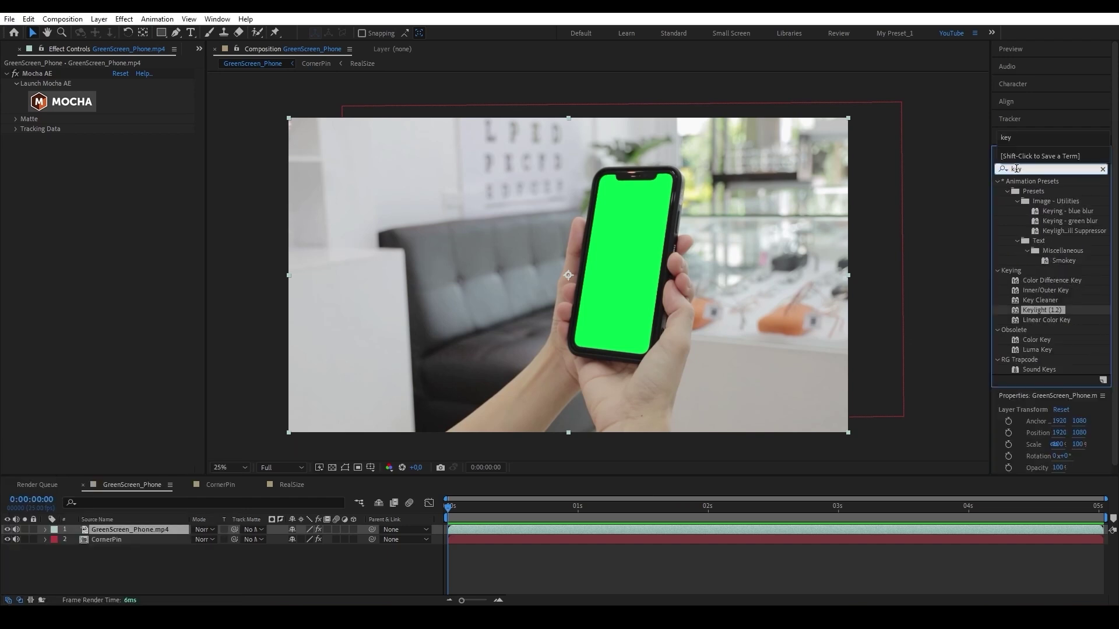
mouse_move(1032, 310)
mouse_down()
mouse_move(143, 534)
mouse_move(1036, 310)
mouse_up()
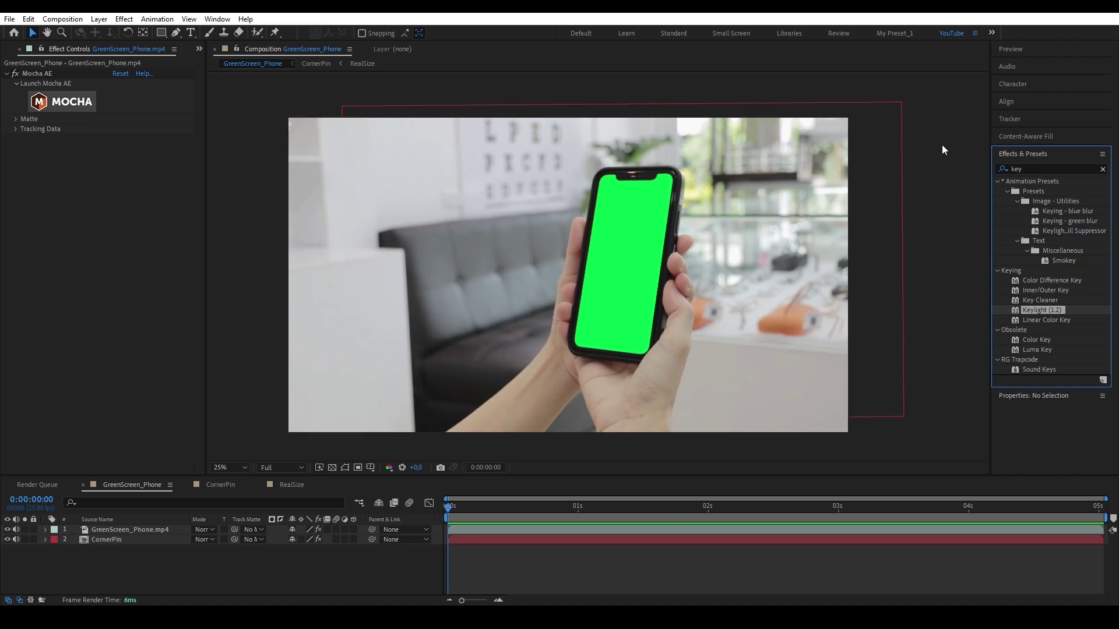
click(216, 19)
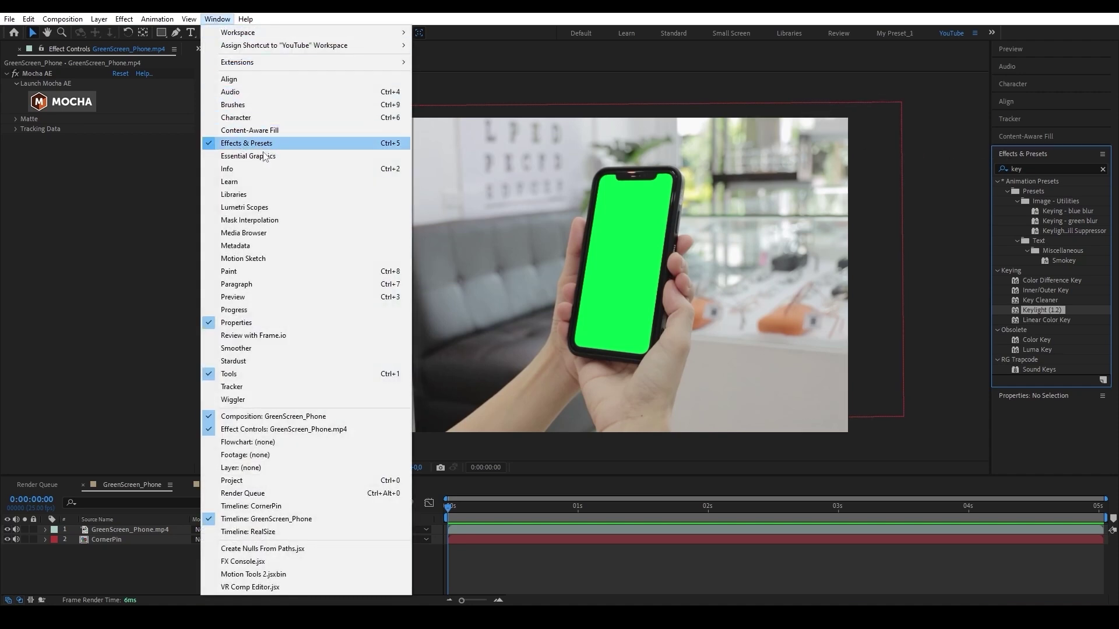
Apply the Keylight + Key Cleaner + Advanced Spill Suppressor preset to GreenScreen_Phone.mp4
click(111, 532)
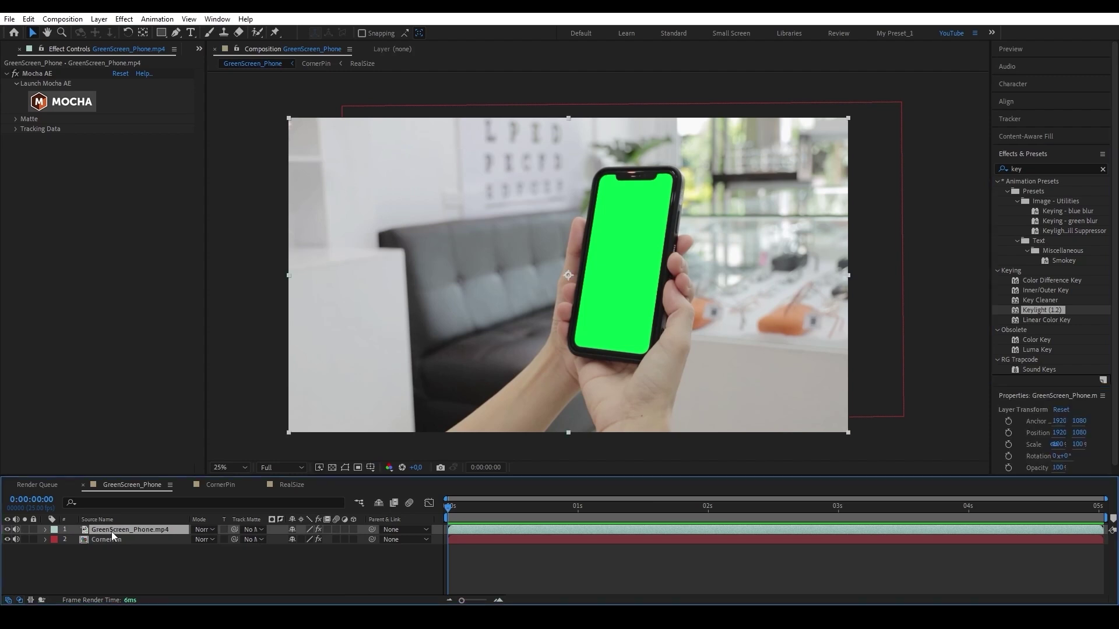
key(ctrl+space)
text(key)
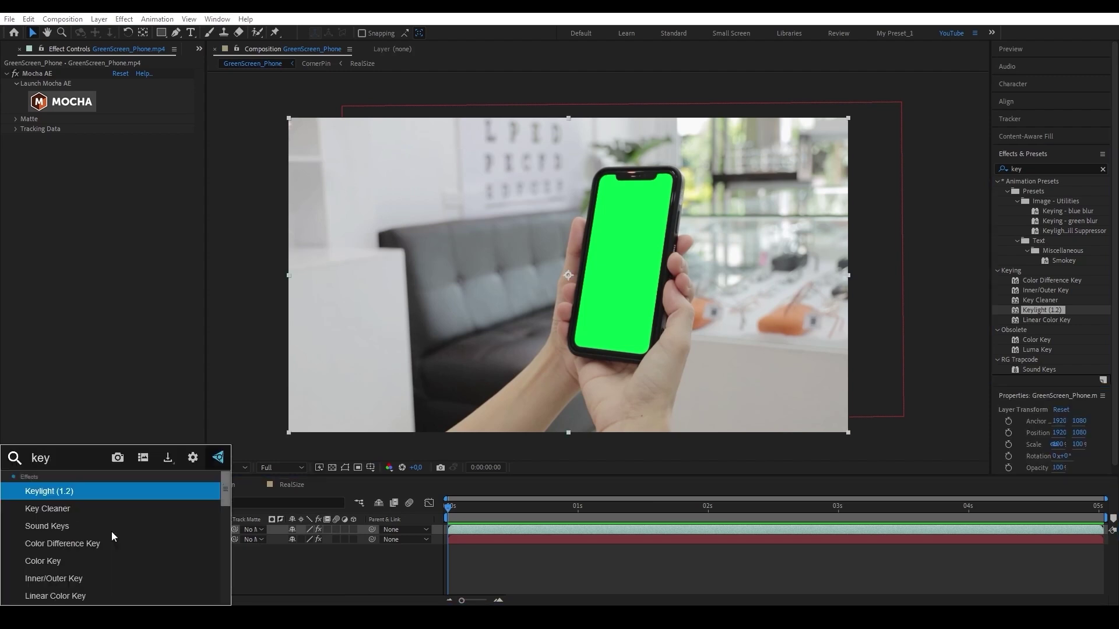
key(Up)
key(Up)
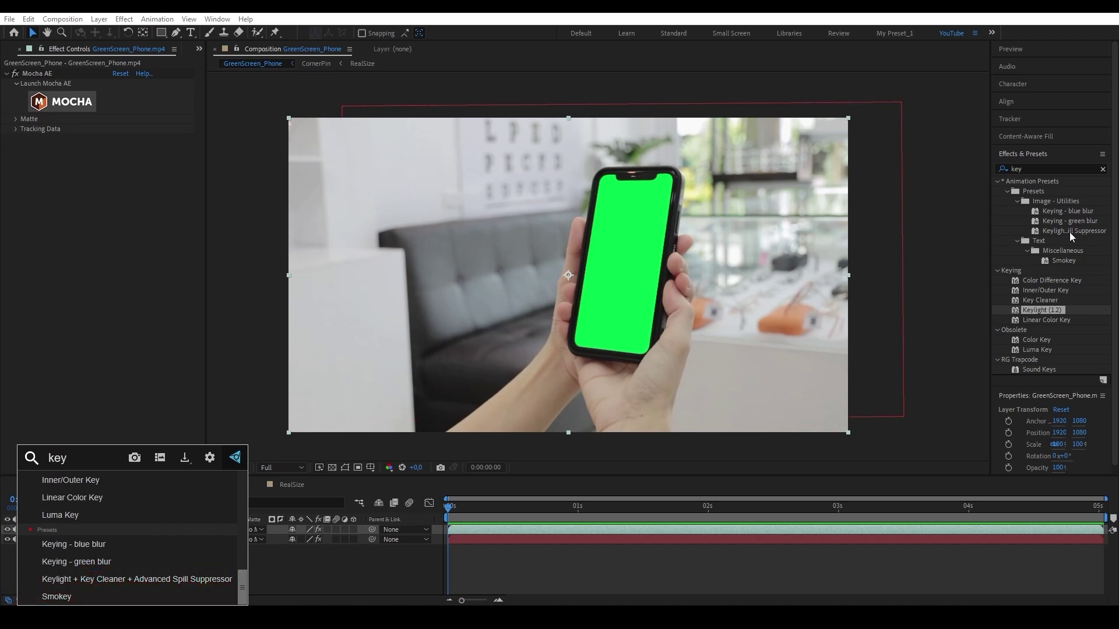
click(145, 583)
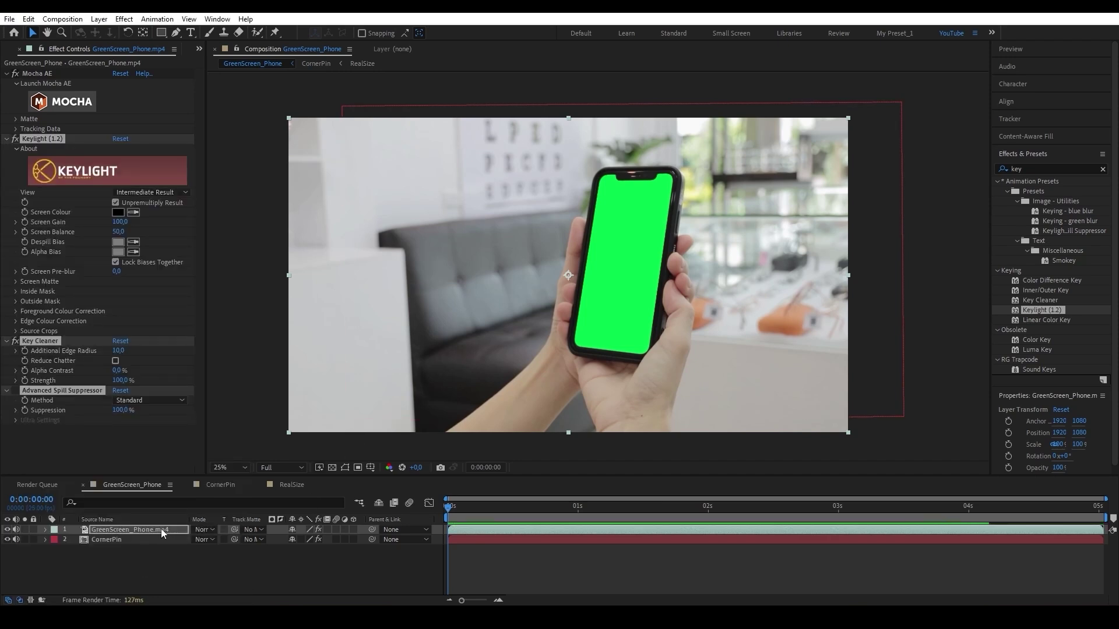
Sample the phone's green as Keylight's Screen Colour and view the Screen Matte
click(133, 213)
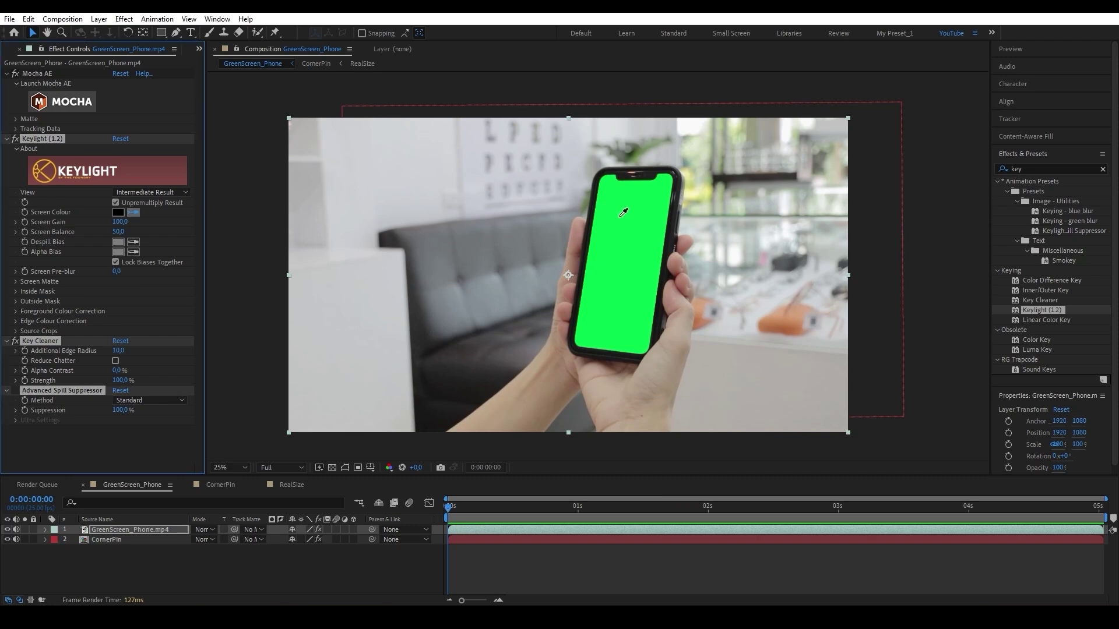
click(618, 217)
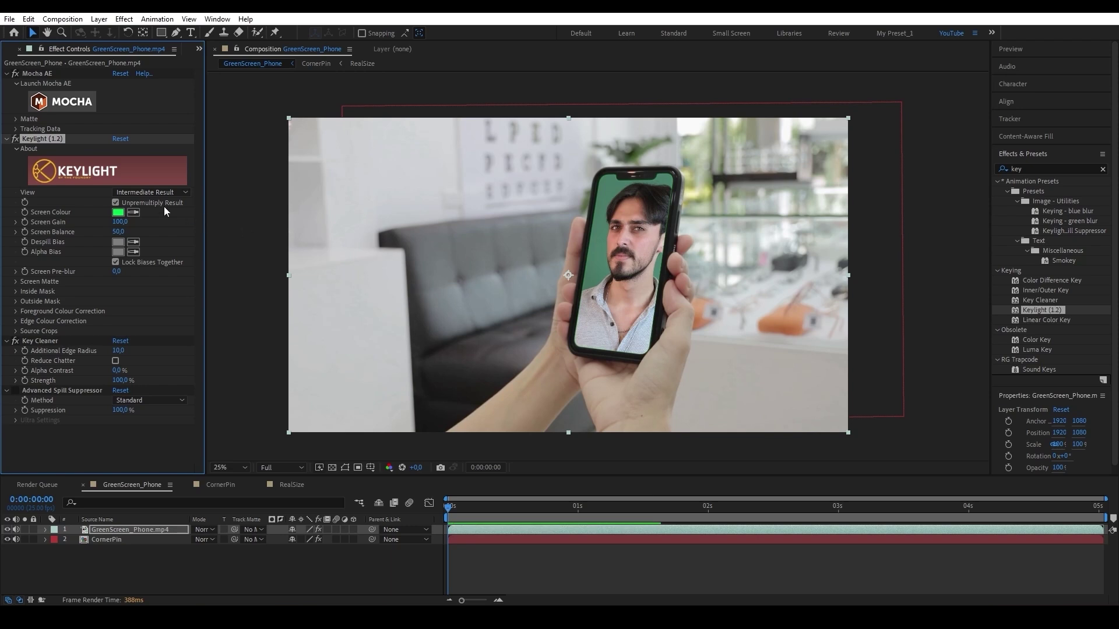
click(138, 193)
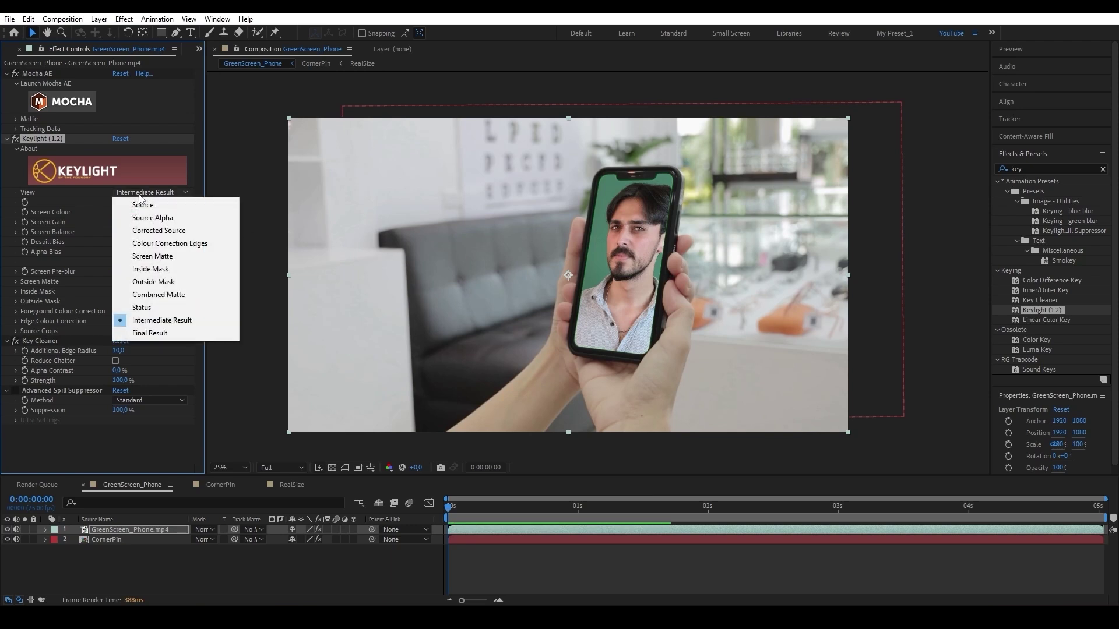
click(154, 259)
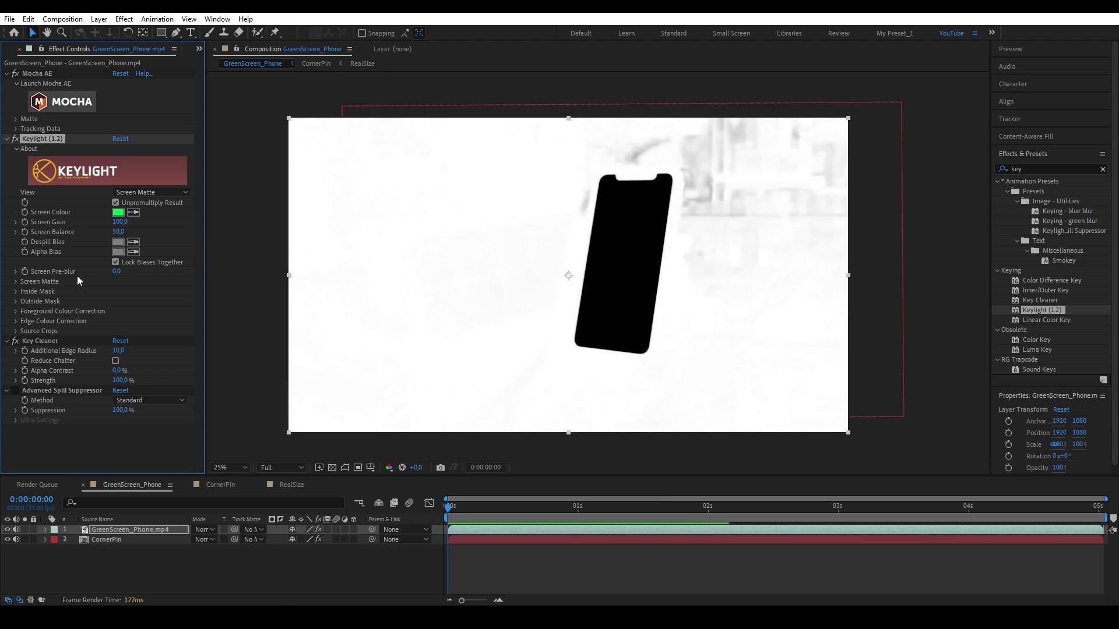
Lower Clip White to 76 and switch Keylight's view to Intermediate Result
click(16, 282)
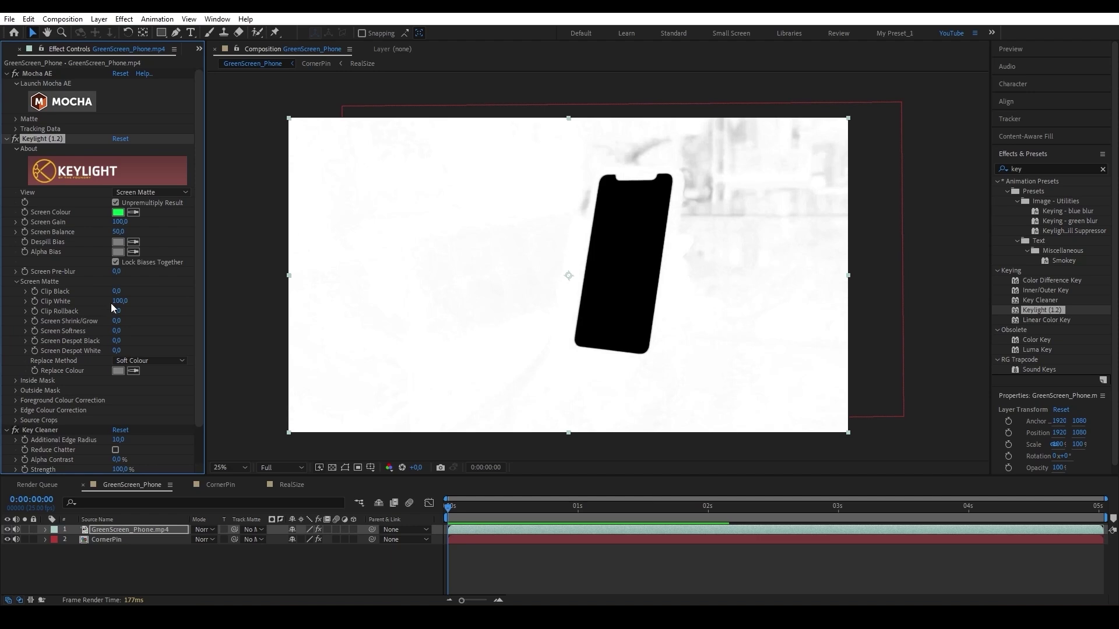
drag(117, 301, 108, 301)
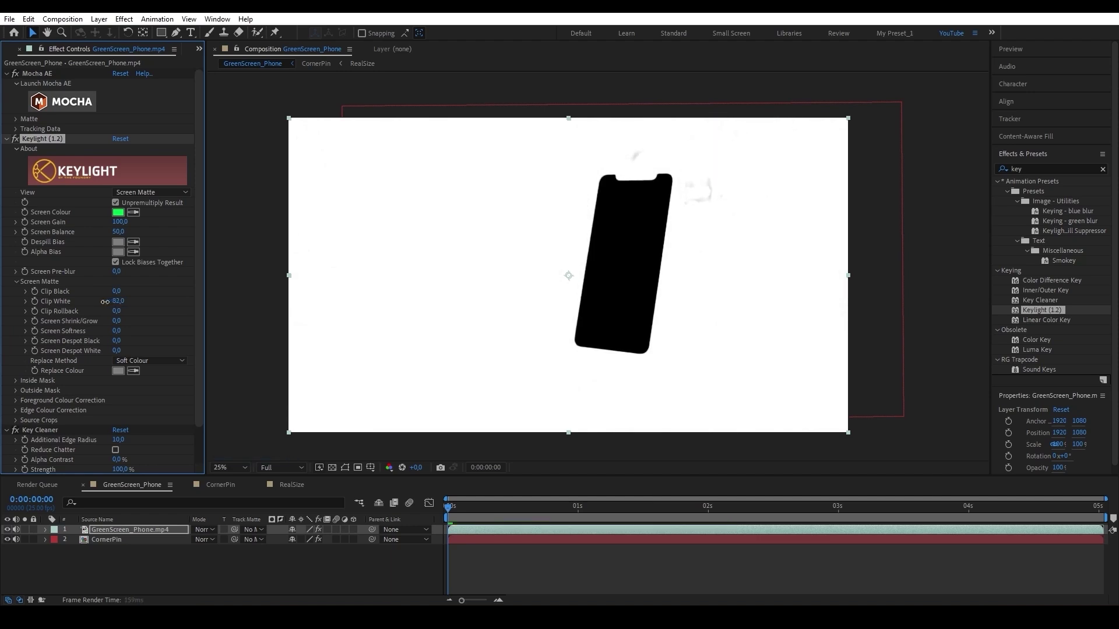
click(133, 194)
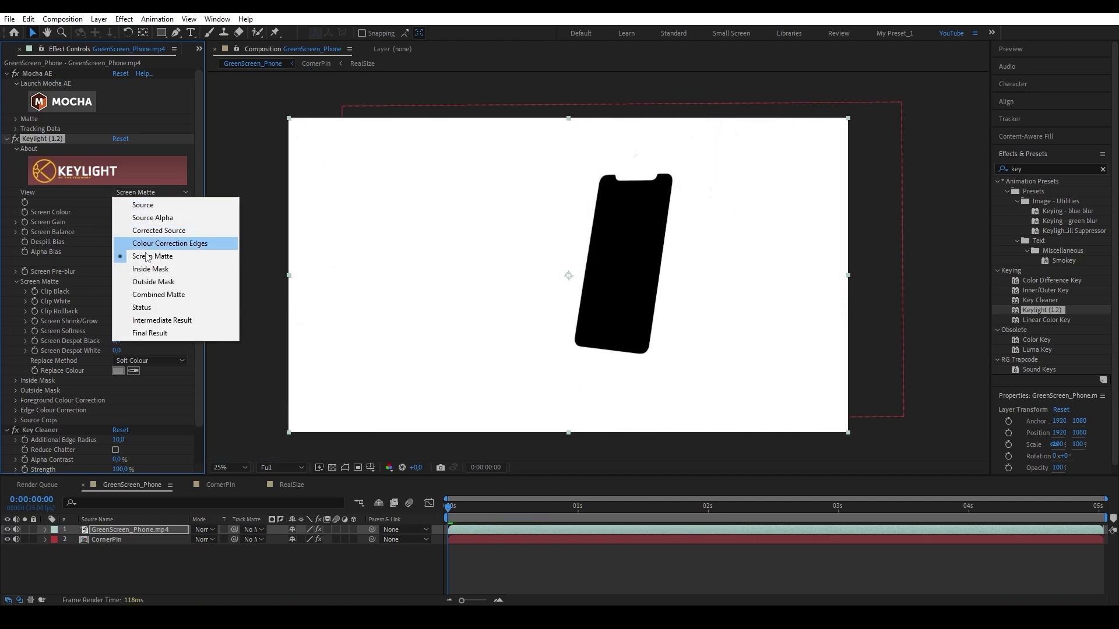
click(161, 320)
scroll(598, 236, up, 2)
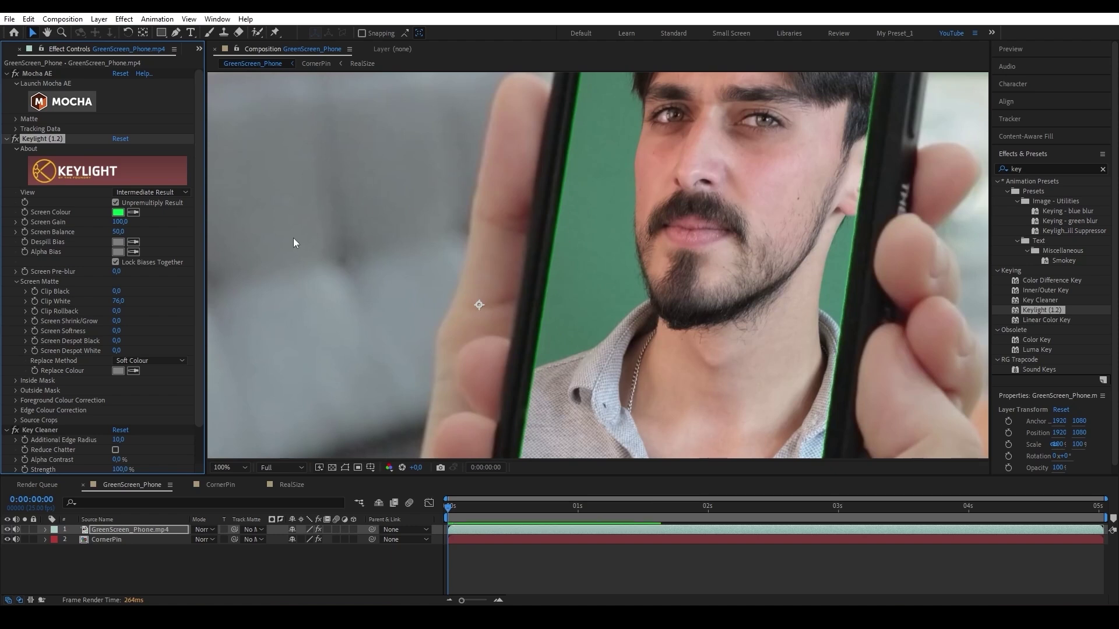
Apply Simple Choker to GreenScreen_Phone.mp4 and move it above Key Cleaner
drag(195, 239, 198, 290)
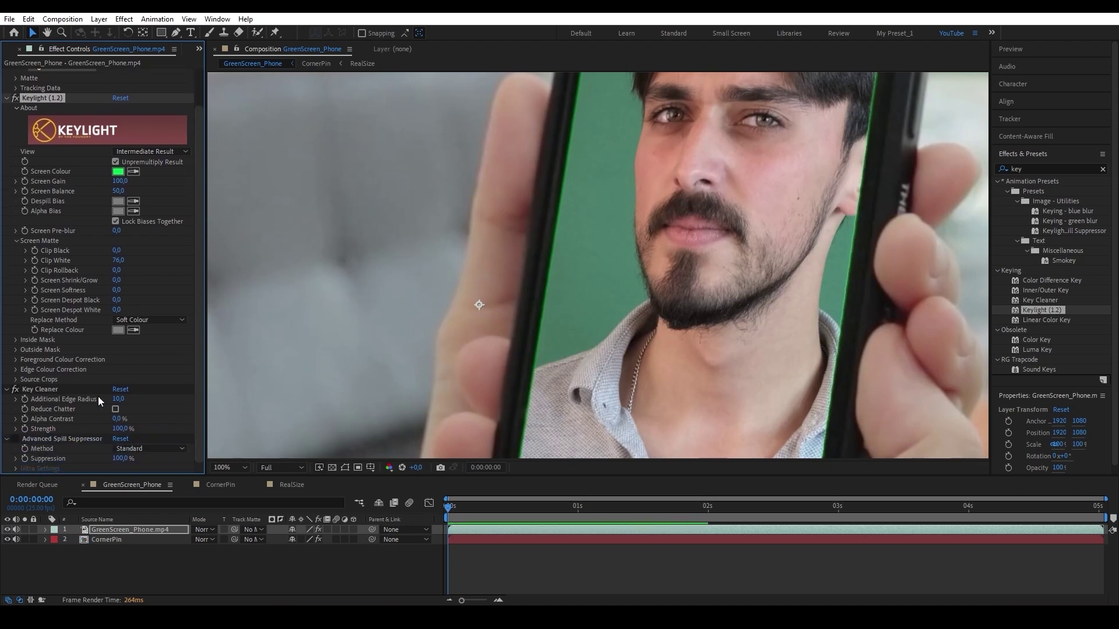
click(16, 440)
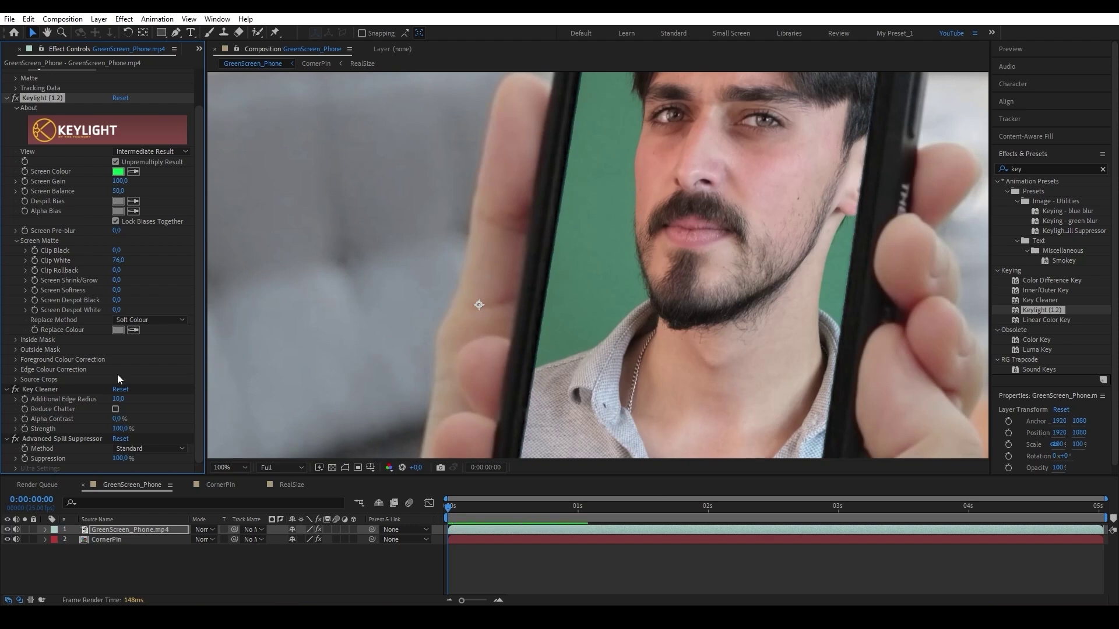
click(100, 531)
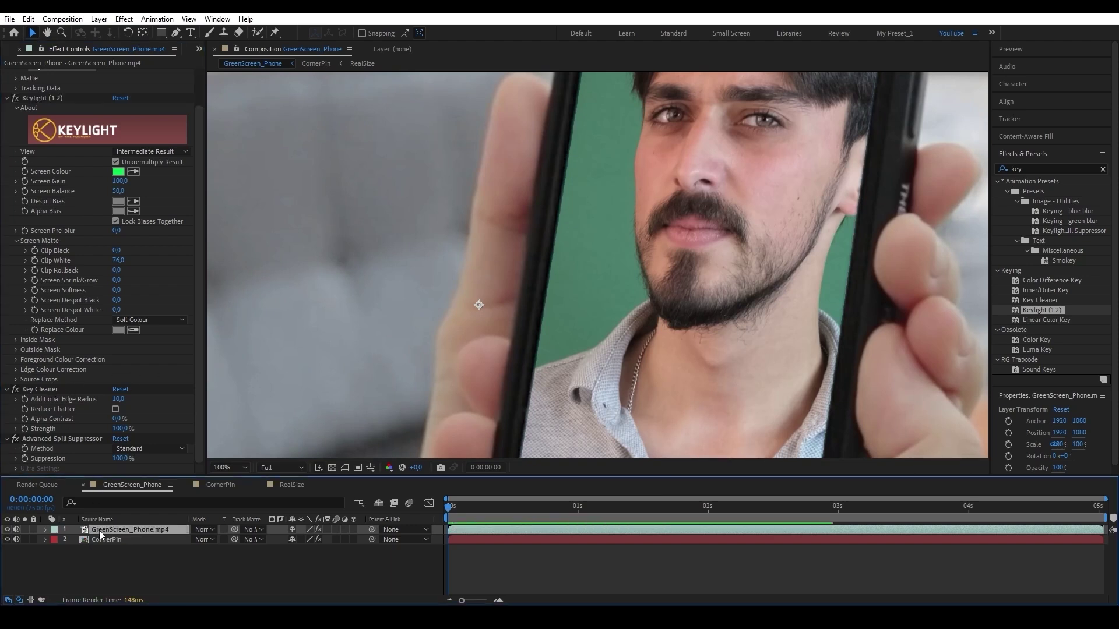
key(ctrl+alt+shift+e)
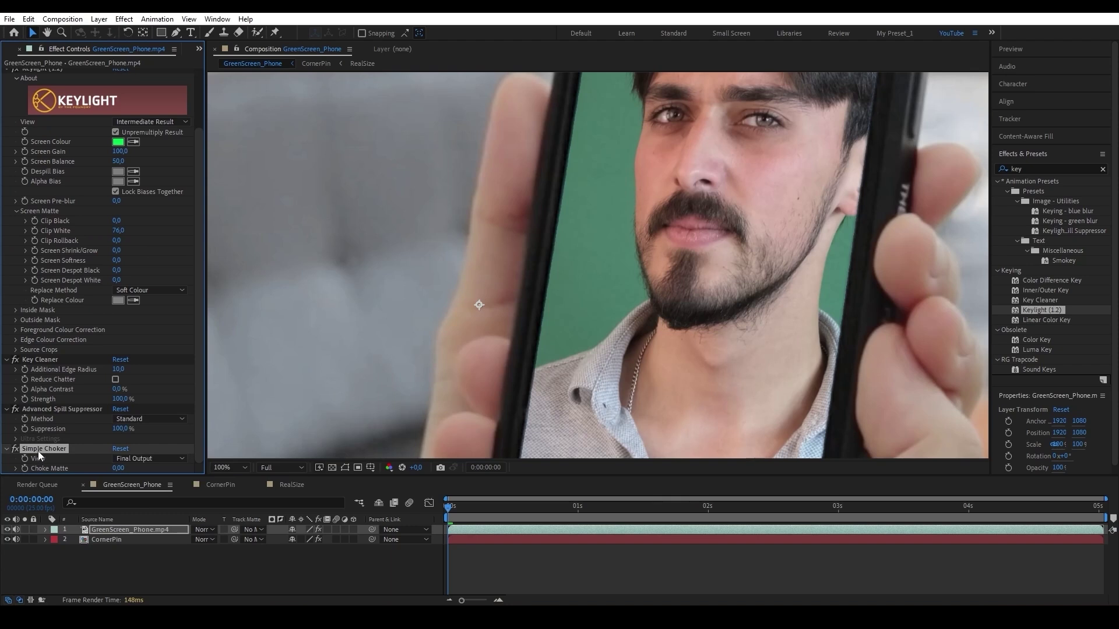
drag(38, 449, 42, 358)
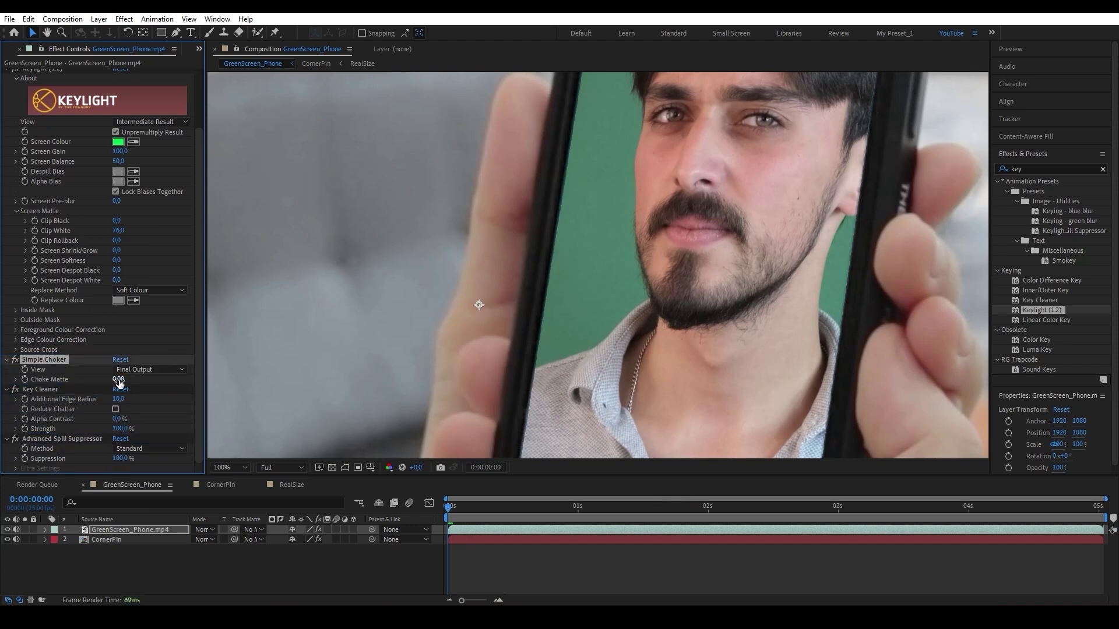
Set Additional Edge Radius to 2 and Choke Matte to 4, and take a snapshot
click(99, 387)
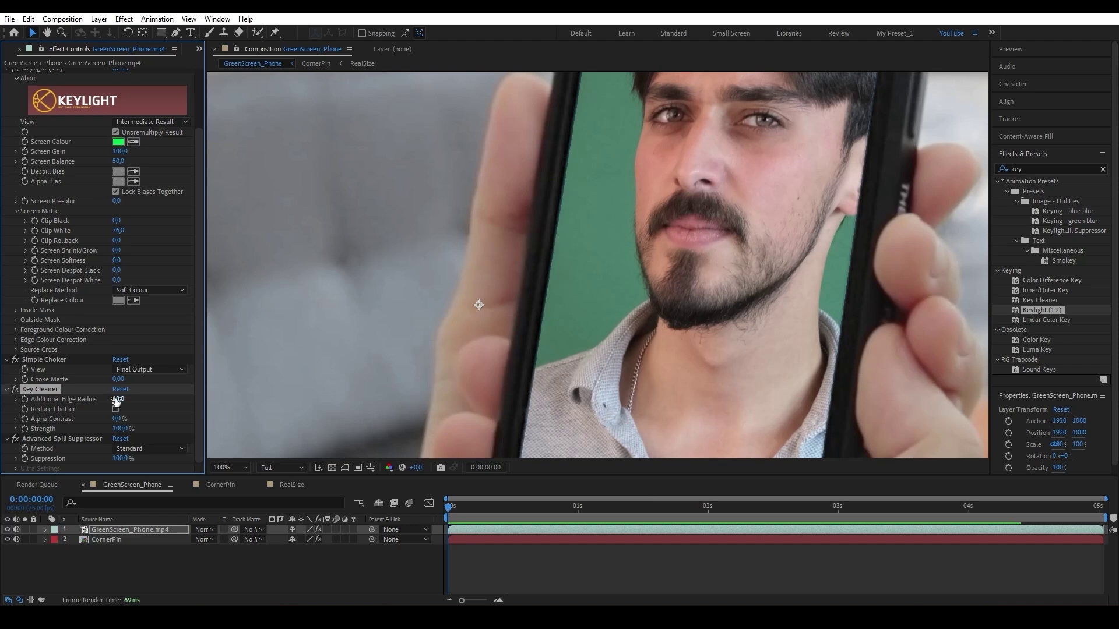
click(118, 400)
text(2)
key(Return)
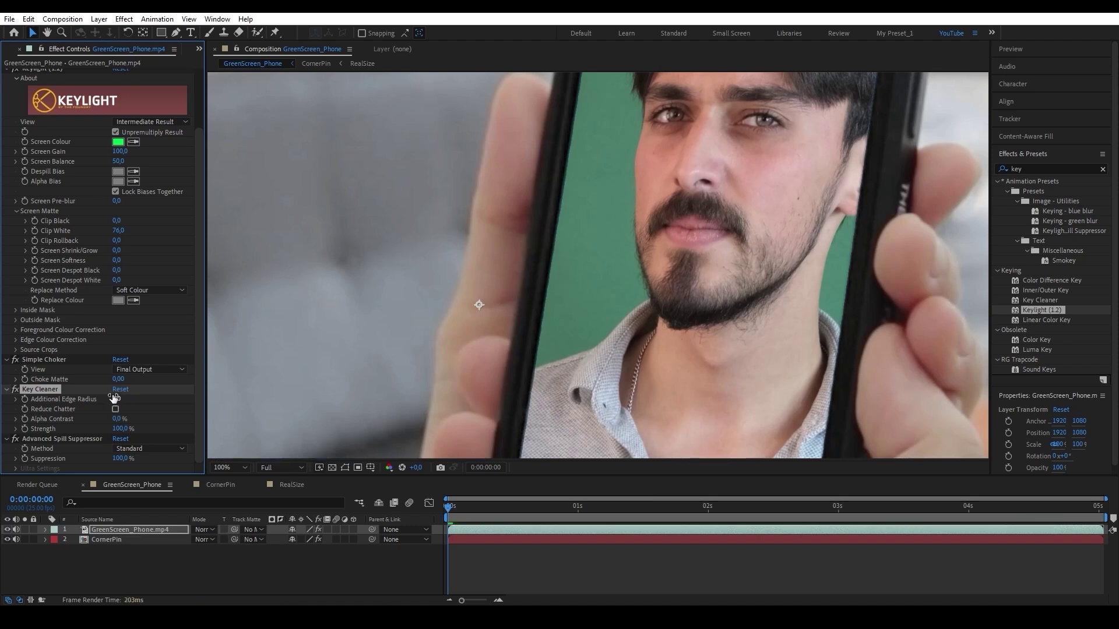
drag(118, 382, 134, 378)
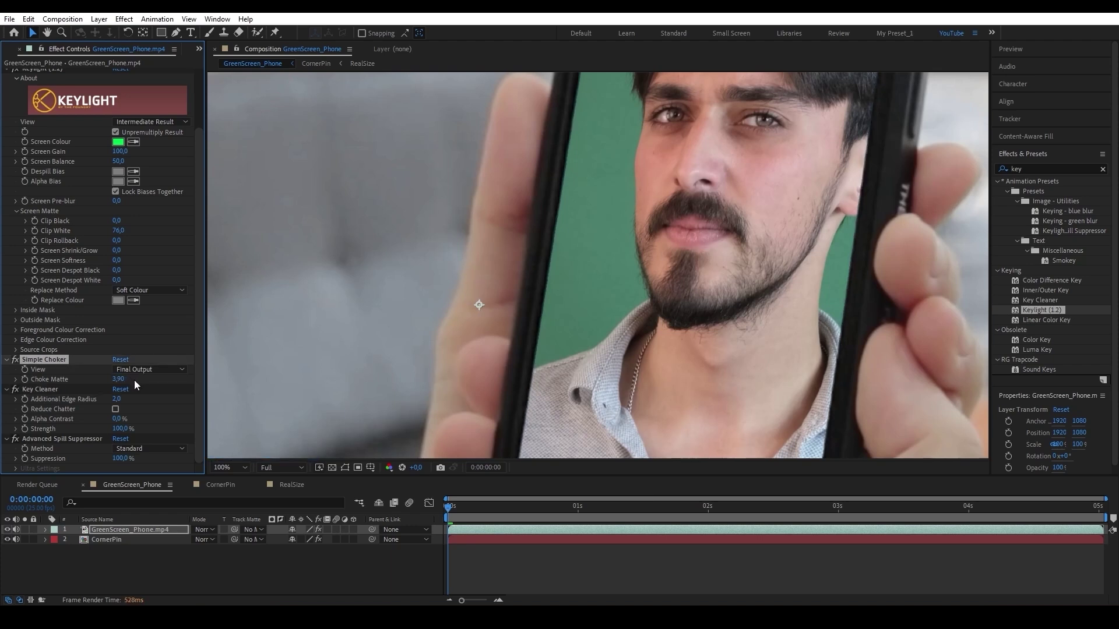
click(133, 379)
text(4)
key(Return)
click(442, 466)
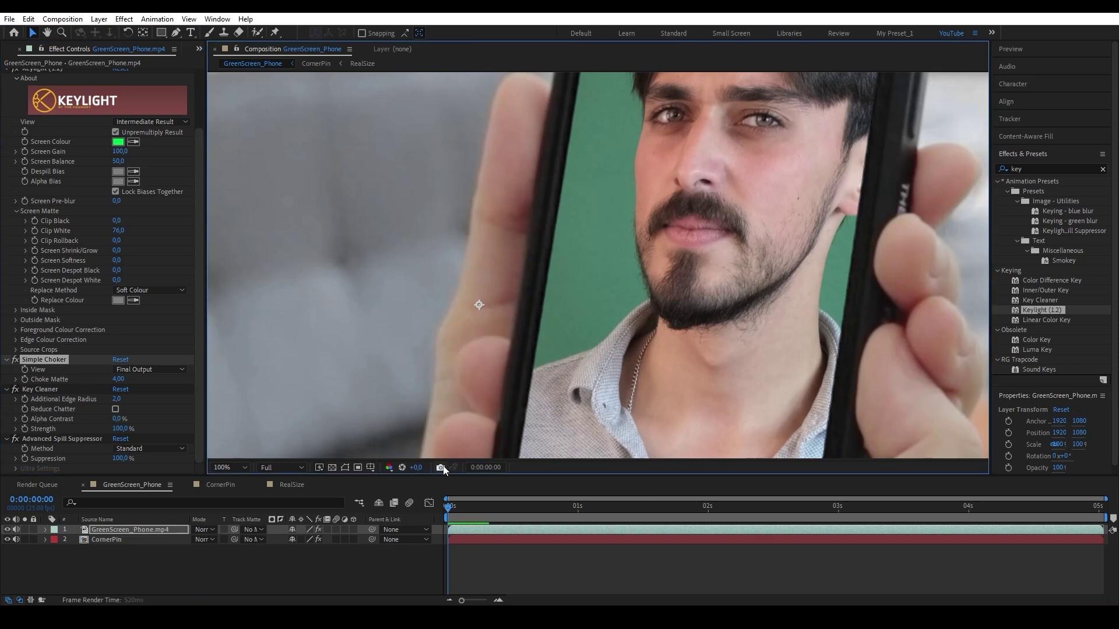
Try edge radius 10 and Choke Matte 0, comparing against the snapshot
click(117, 399)
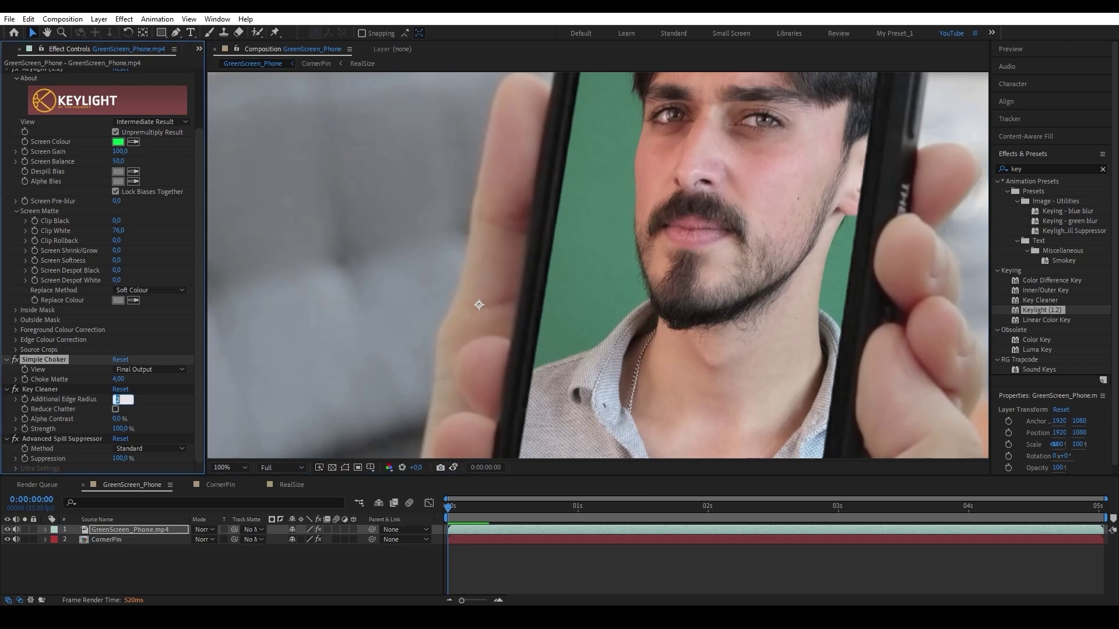
text(10)
key(Return)
click(117, 379)
text(0)
key(Return)
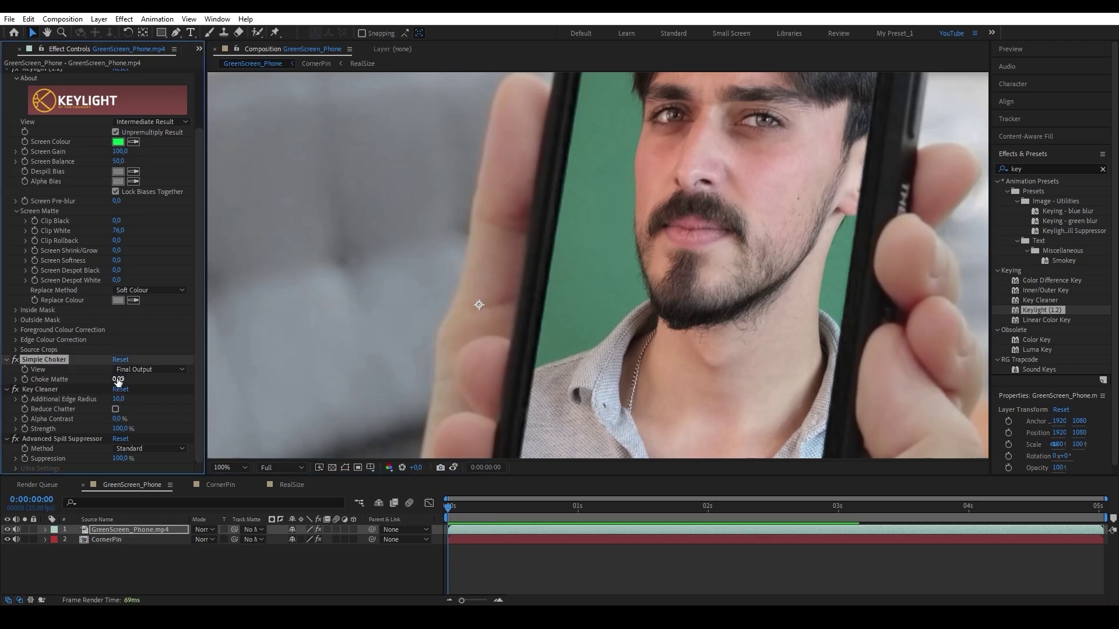
click(452, 468)
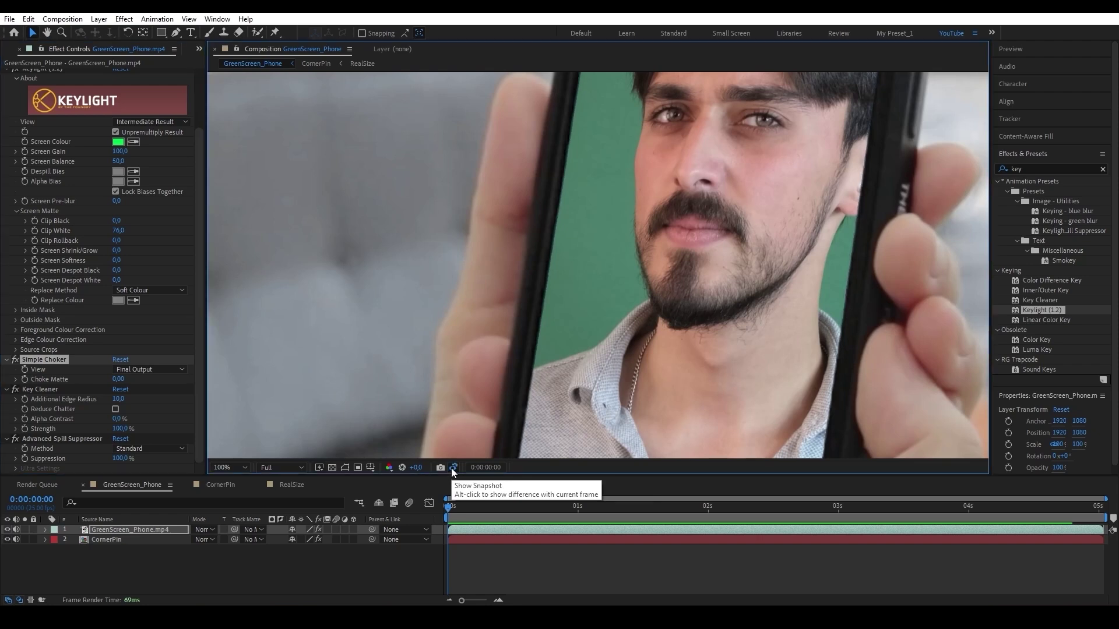
click(452, 468)
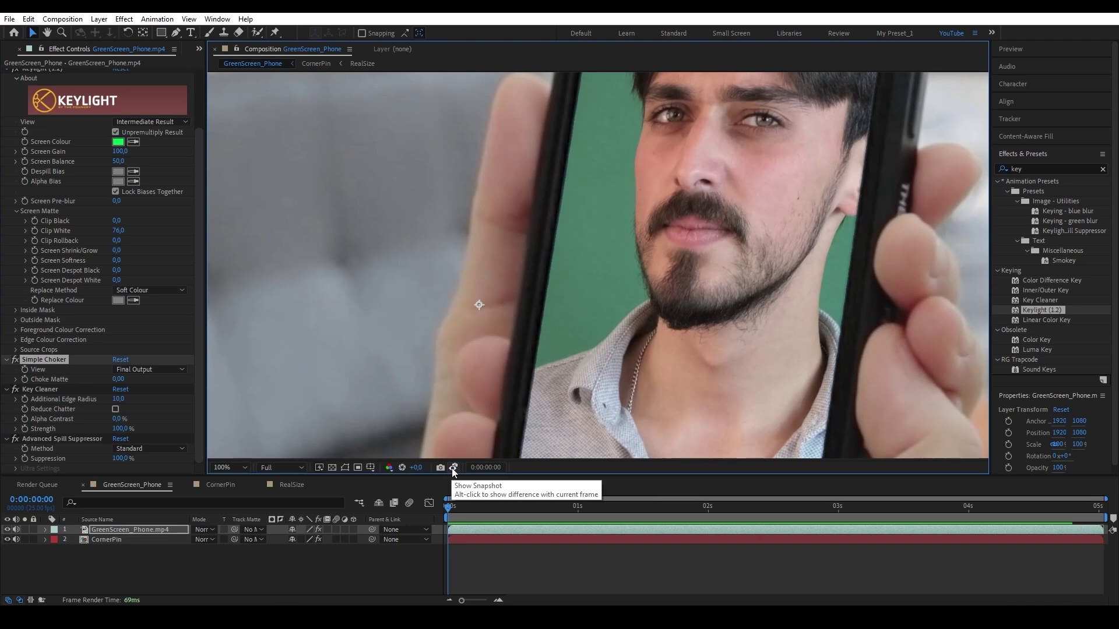
Restore edge radius 2 and Choke Matte 4, then select Advanced Spill Suppressor
click(119, 399)
text(2)
key(Return)
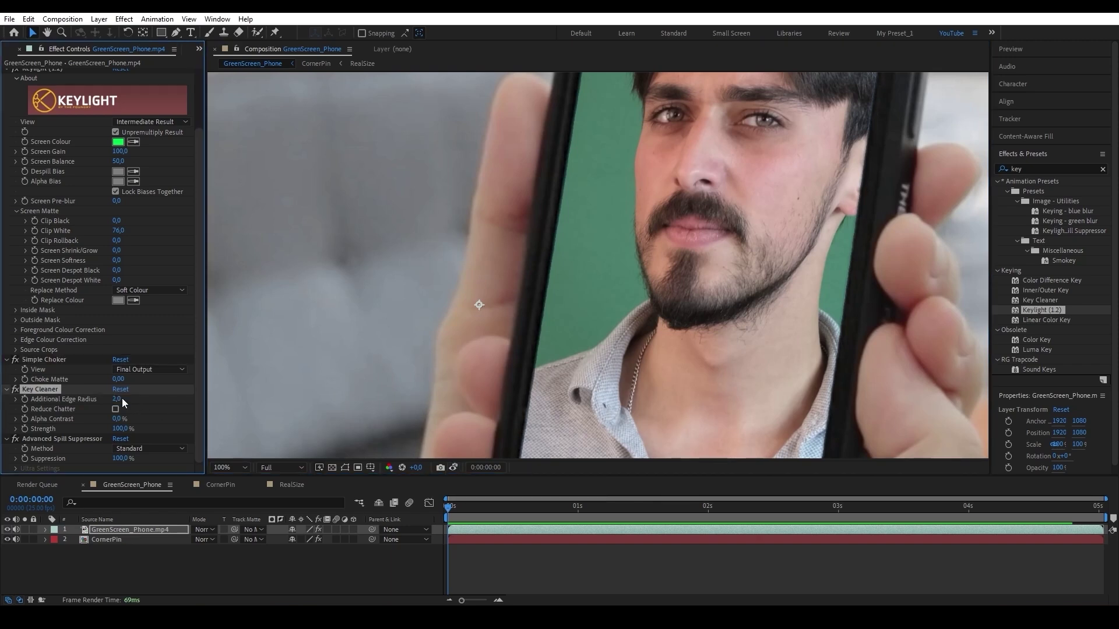
click(119, 380)
text(4)
key(Return)
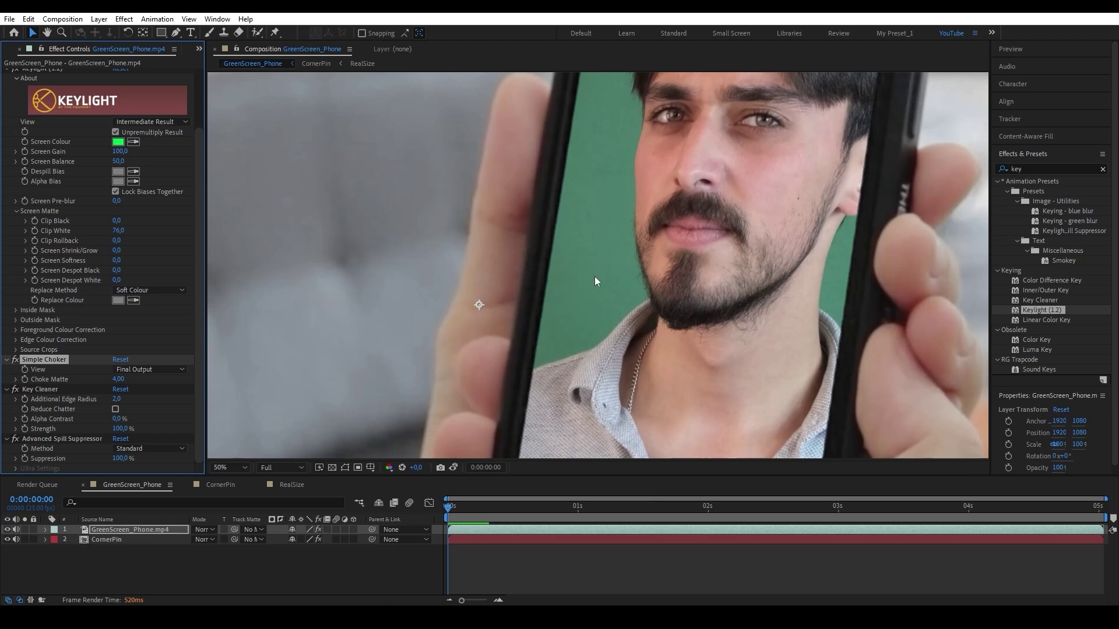
scroll(595, 277, down, 1)
scroll(595, 277, down, 1)
scroll(612, 214, up, 1)
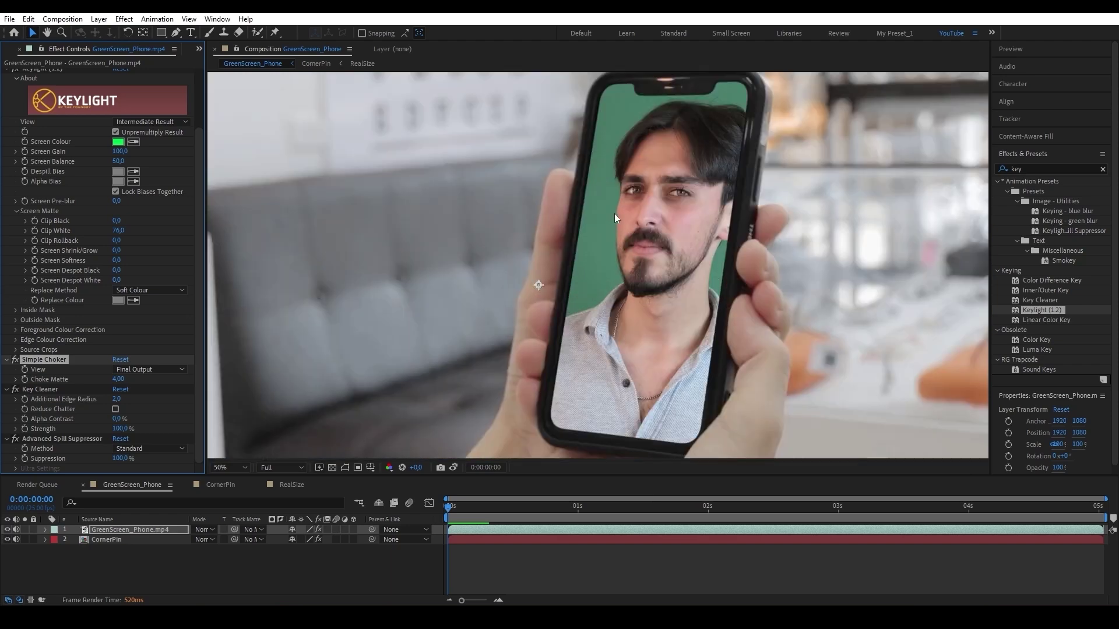
scroll(600, 250, down, 1)
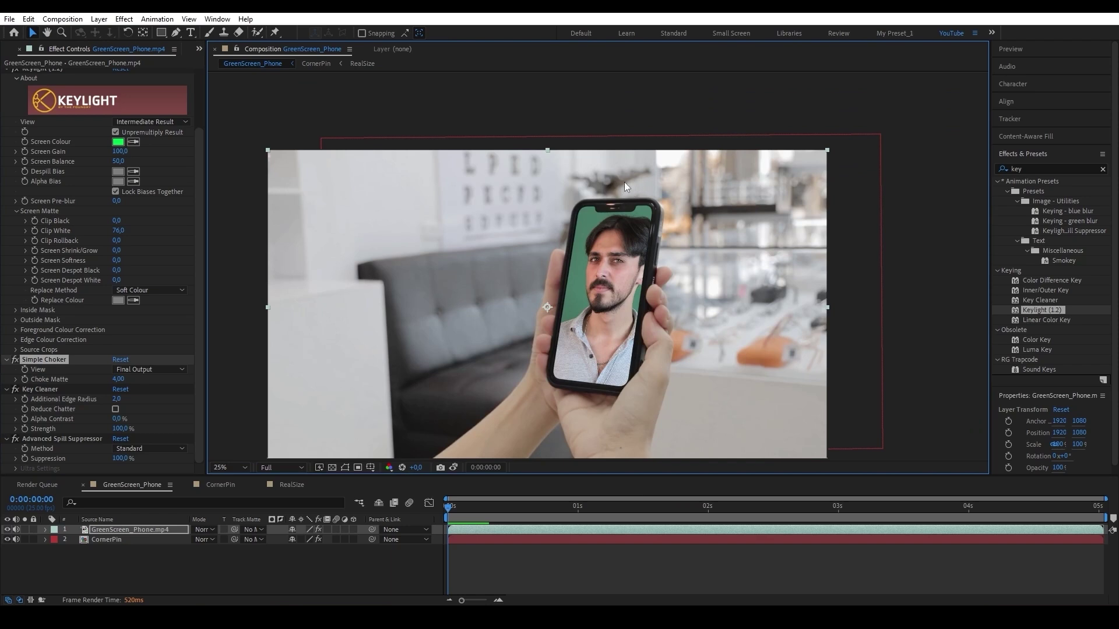
click(44, 439)
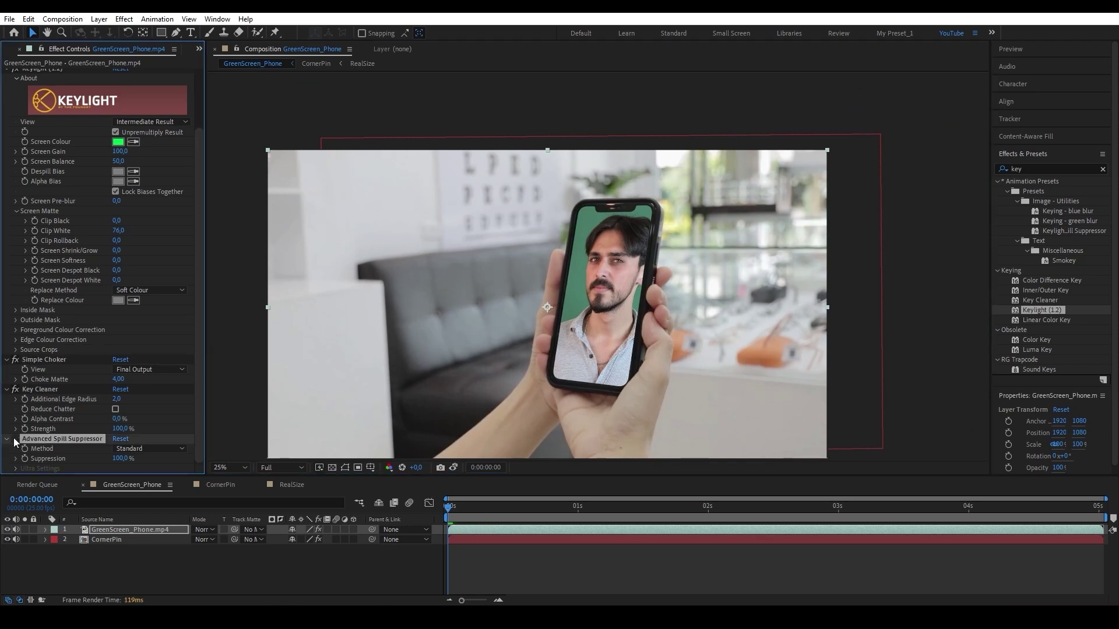
scroll(16, 441, up, 3)
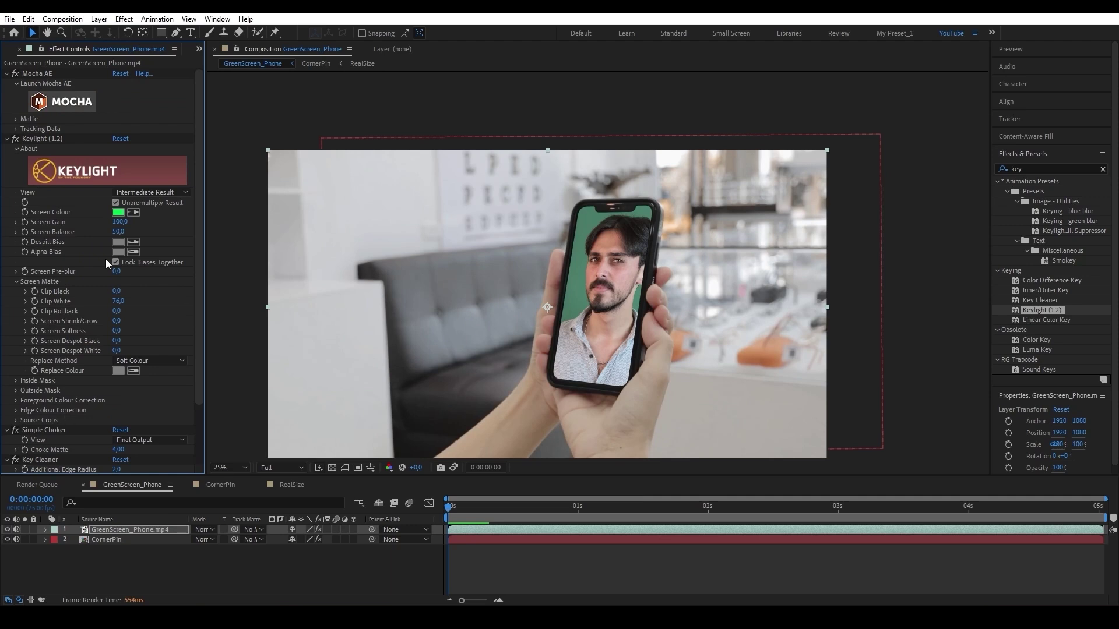
Create After Effects masks on the footage layer from the Mocha phone track
click(16, 120)
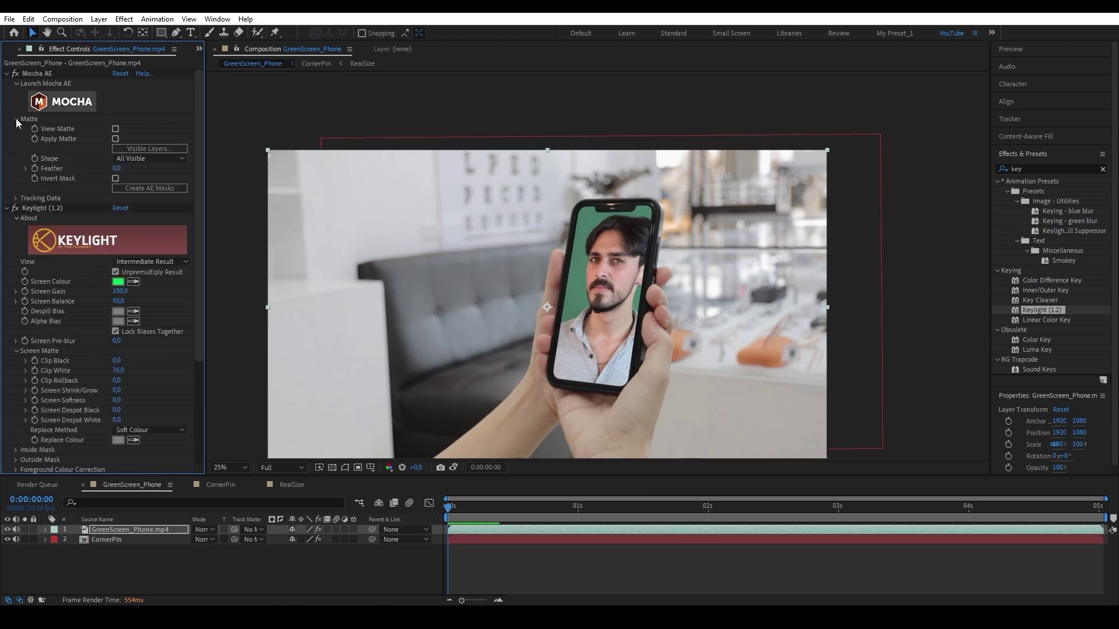
click(145, 188)
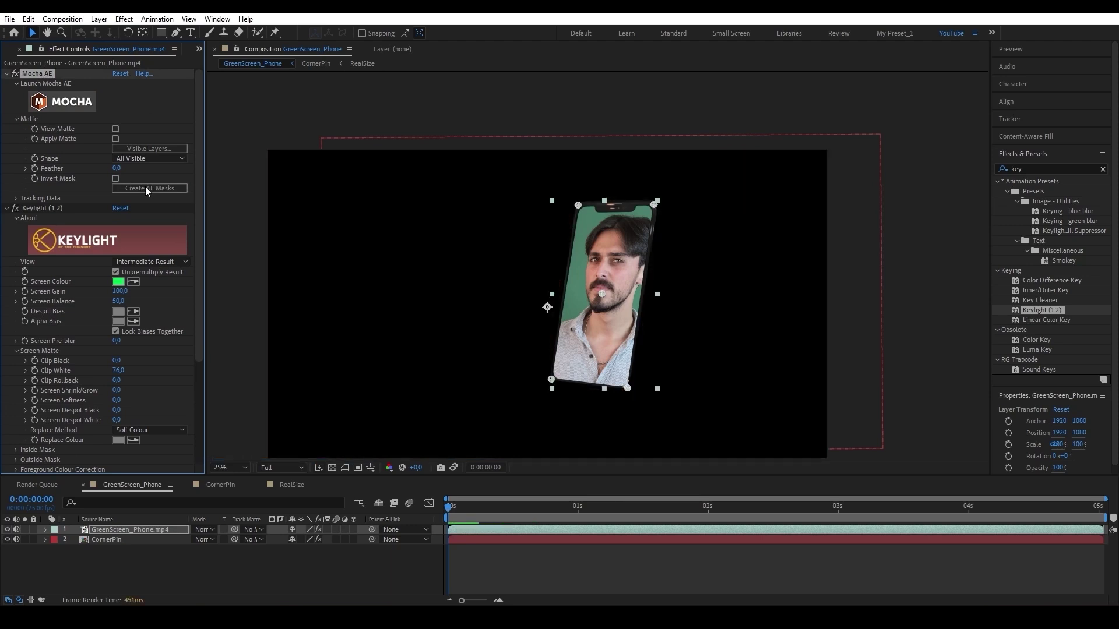
click(138, 530)
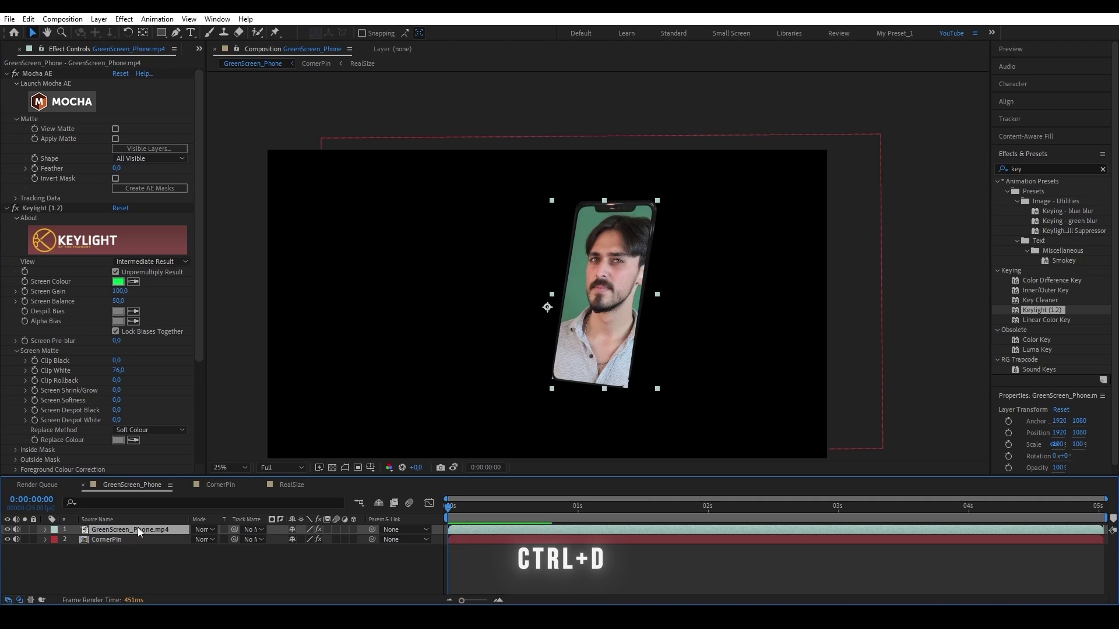
Duplicate the masked GreenScreen_Phone.mp4 layer and set the copy's Layer 1 mask to Inverted
key(ctrl+d)
click(138, 540)
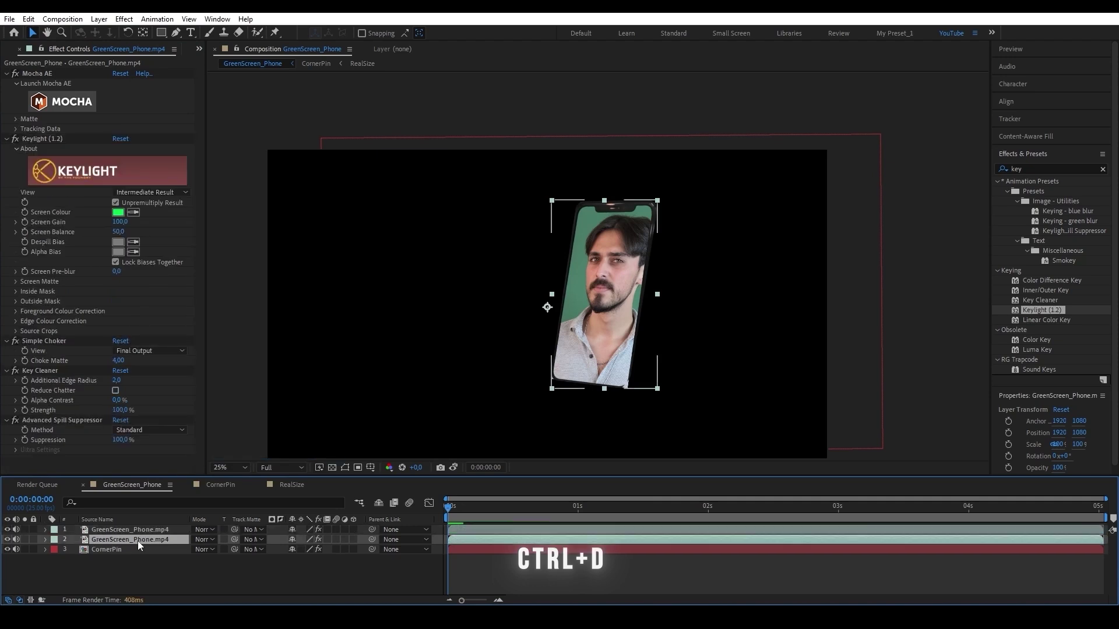
click(45, 540)
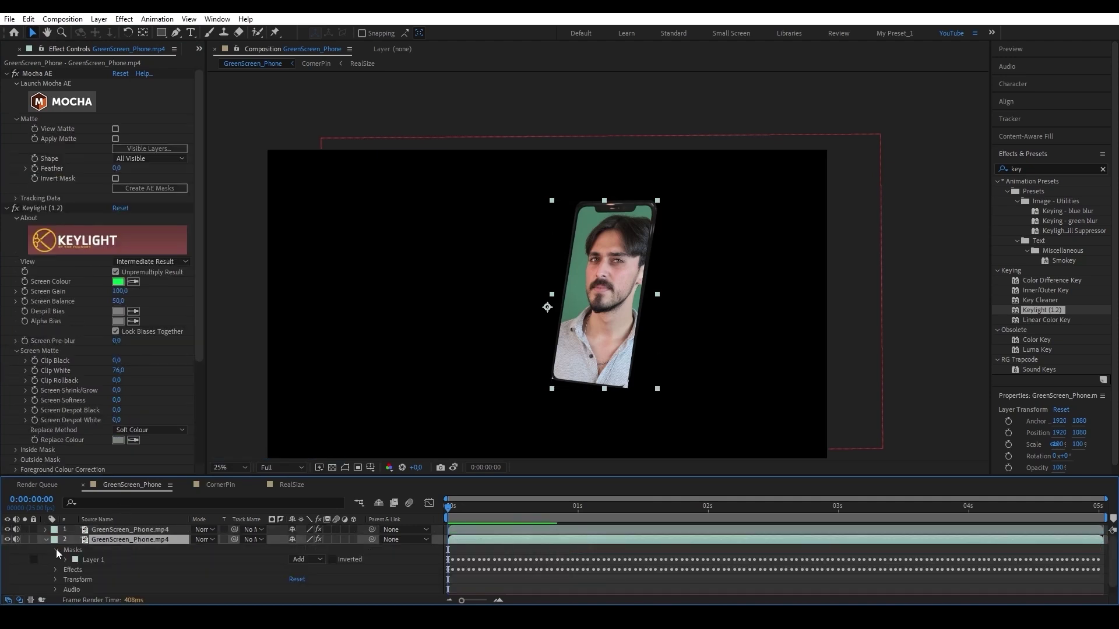
click(331, 560)
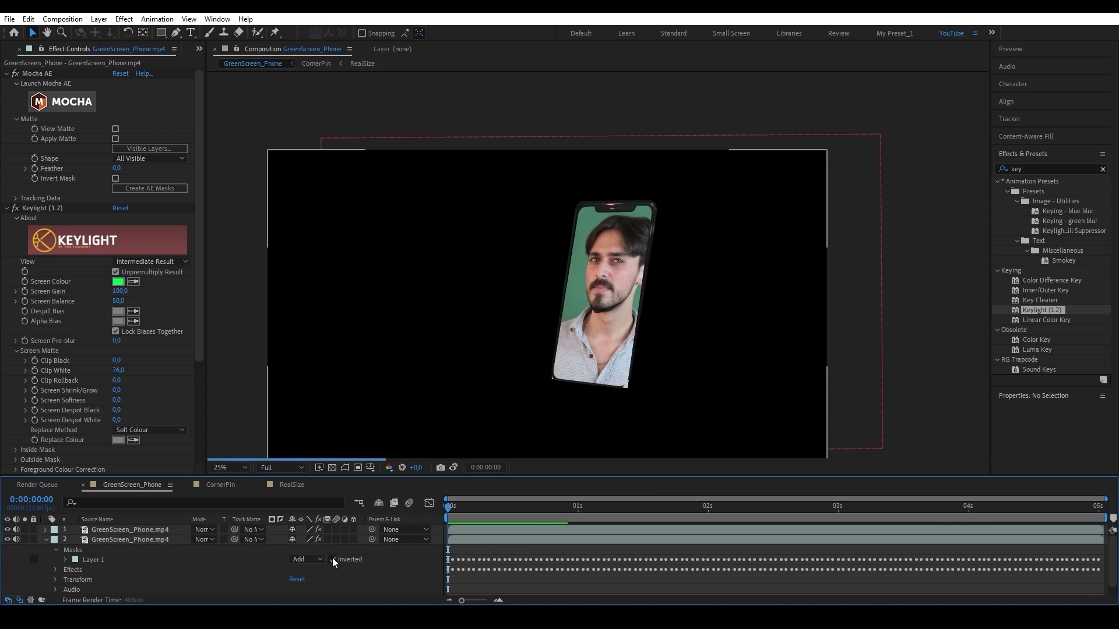
Disable the Advanced Spill Suppressor effect and select the lower footage layer
scroll(82, 414, down, 5)
scroll(82, 413, down, 1)
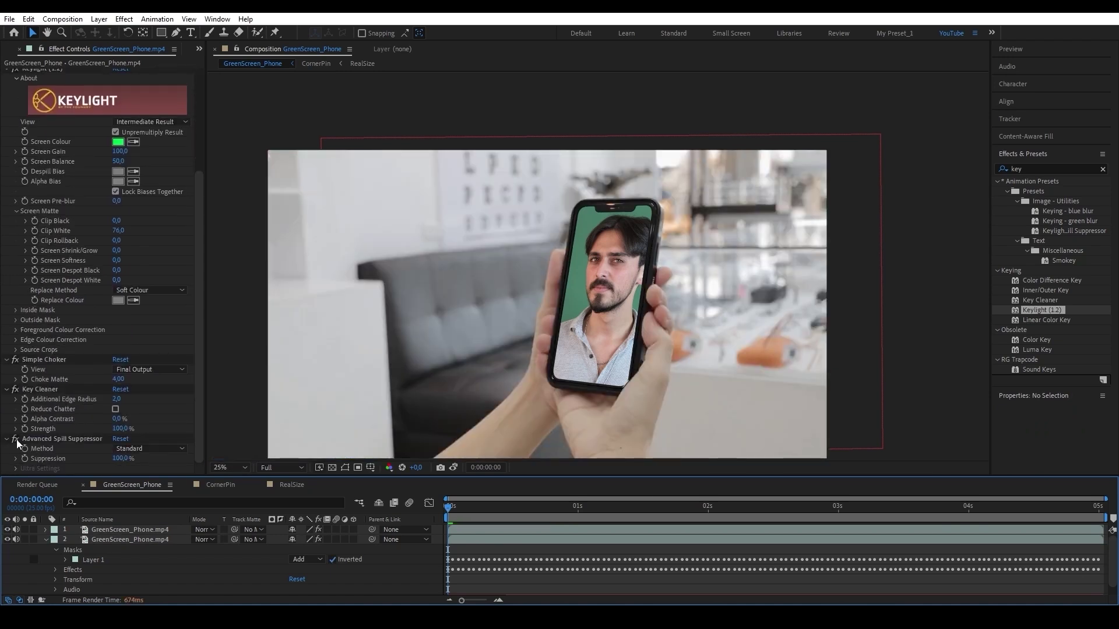
click(15, 440)
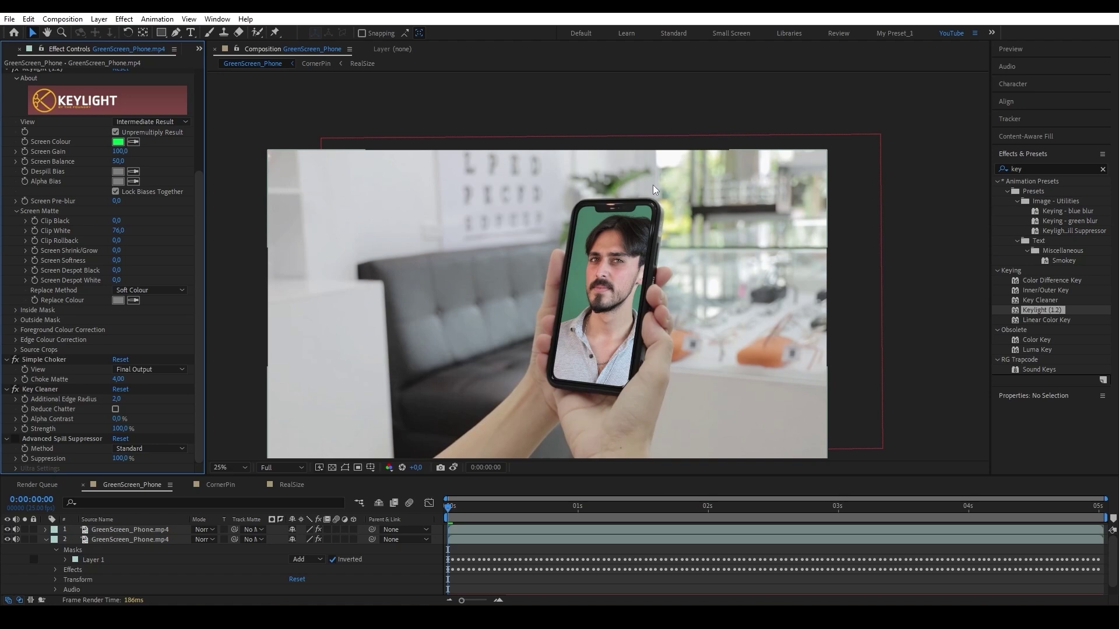
scroll(568, 275, up, 4)
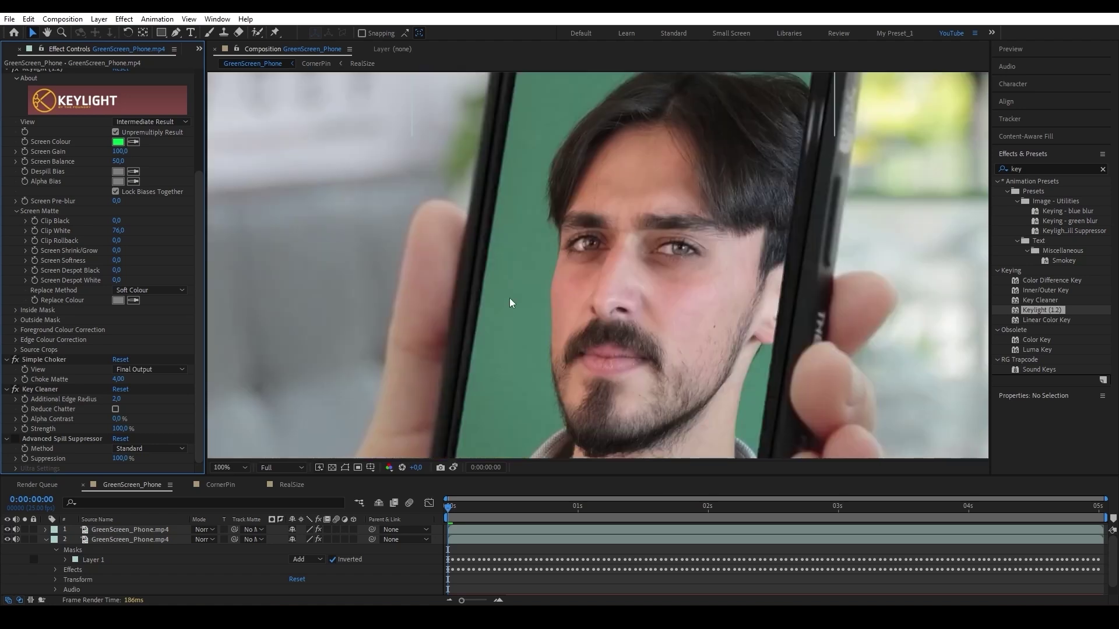
scroll(483, 298, down, 2)
click(576, 202)
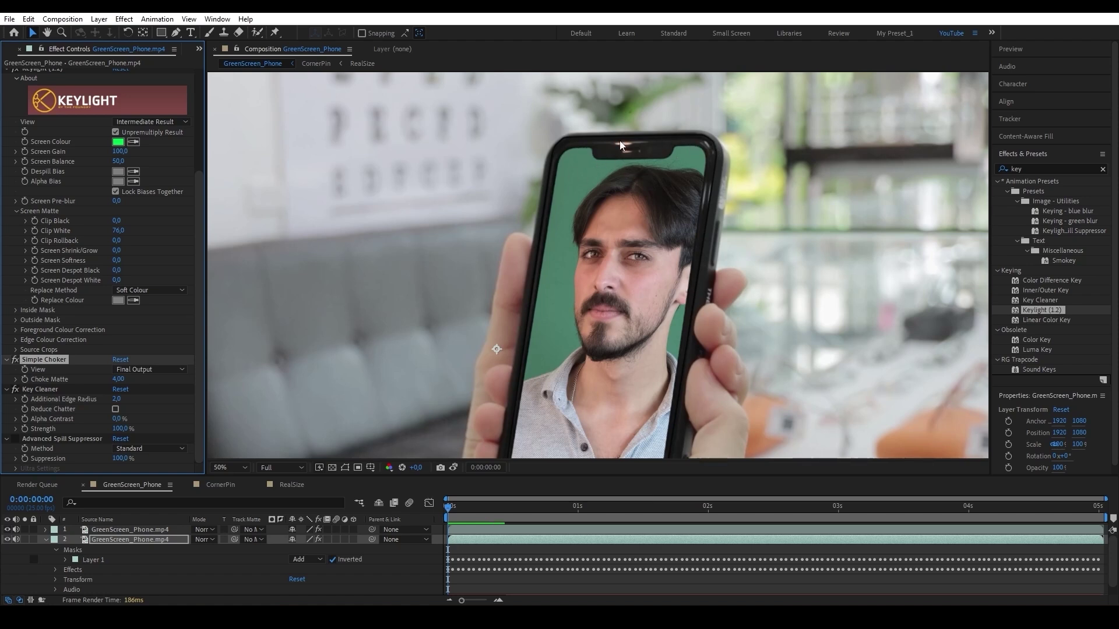
Set the phone layer's Layer 1 Mask Expansion to 10 pixels and preview the composition
key(Delete)
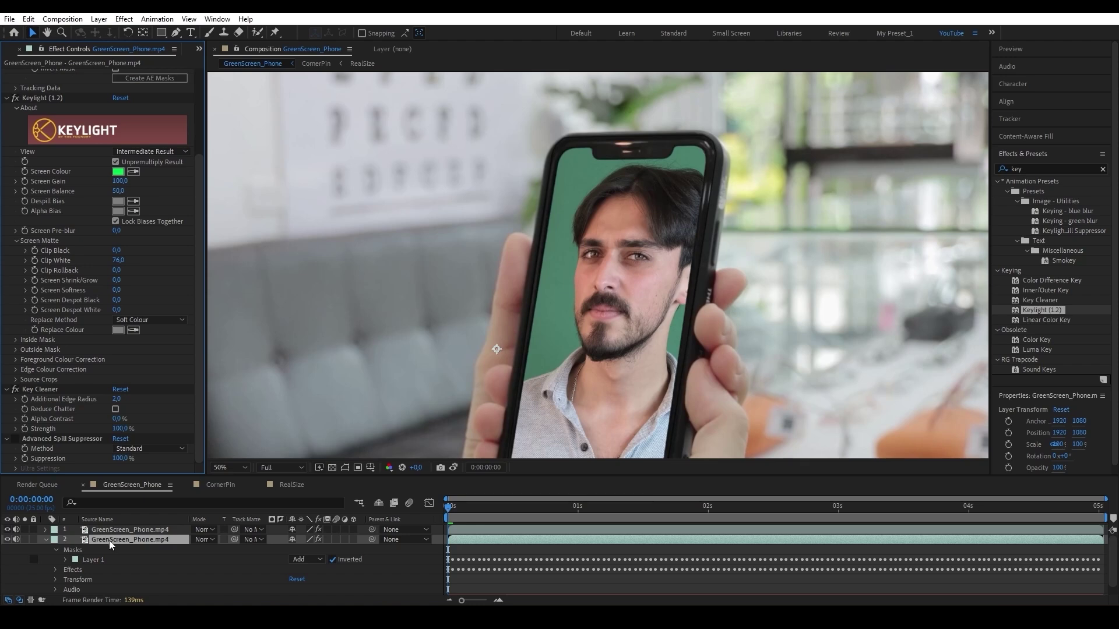
key(ctrl+z)
key(m)
key(m)
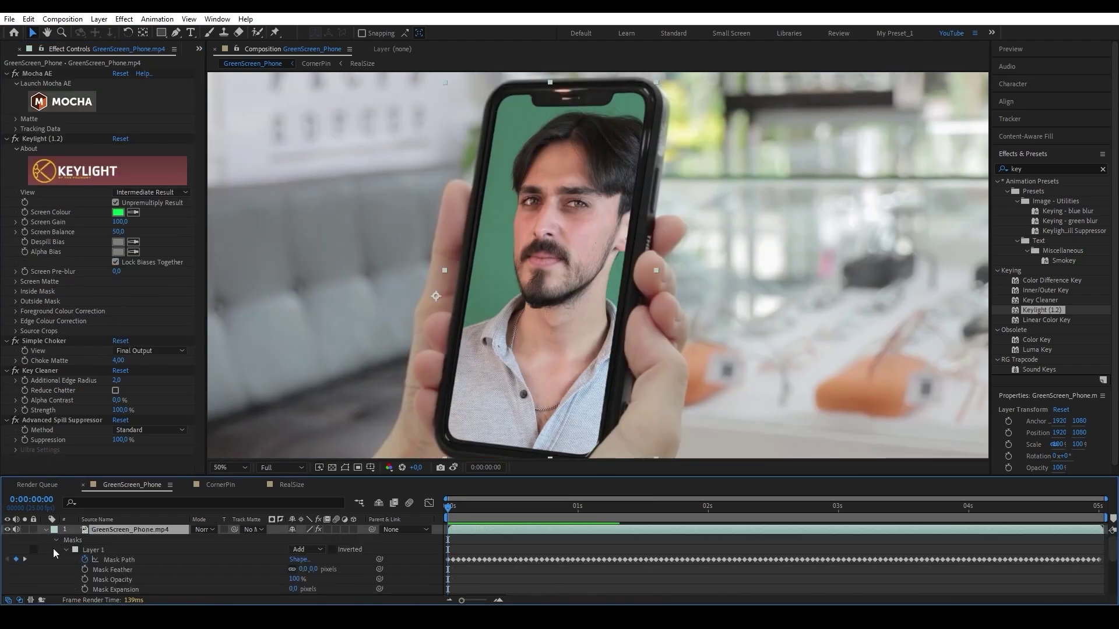
click(94, 550)
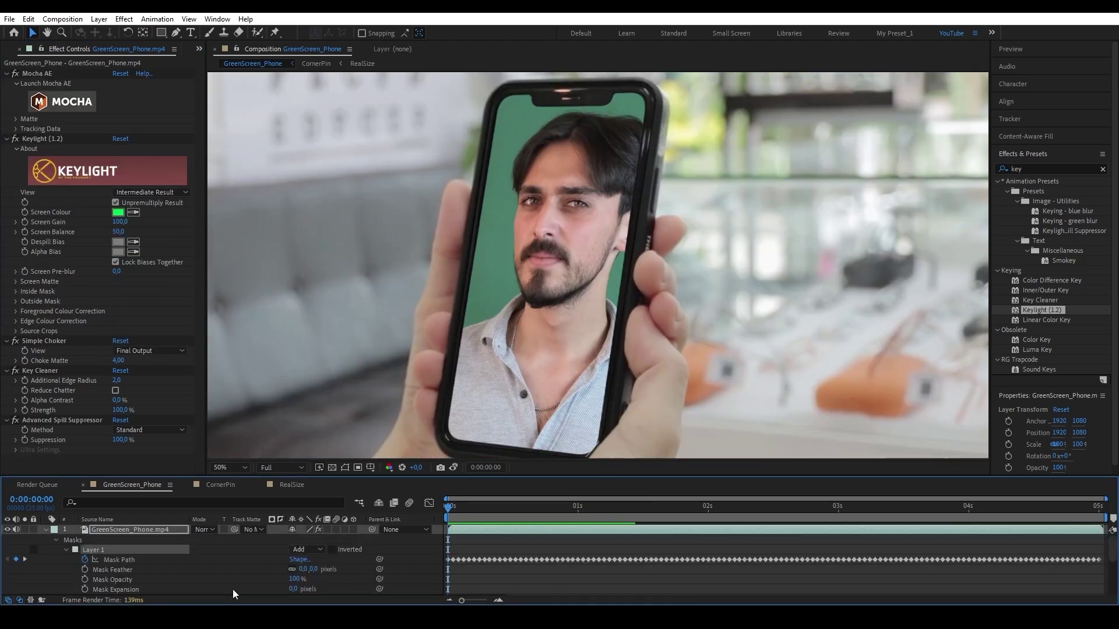
text(10)
key(Return)
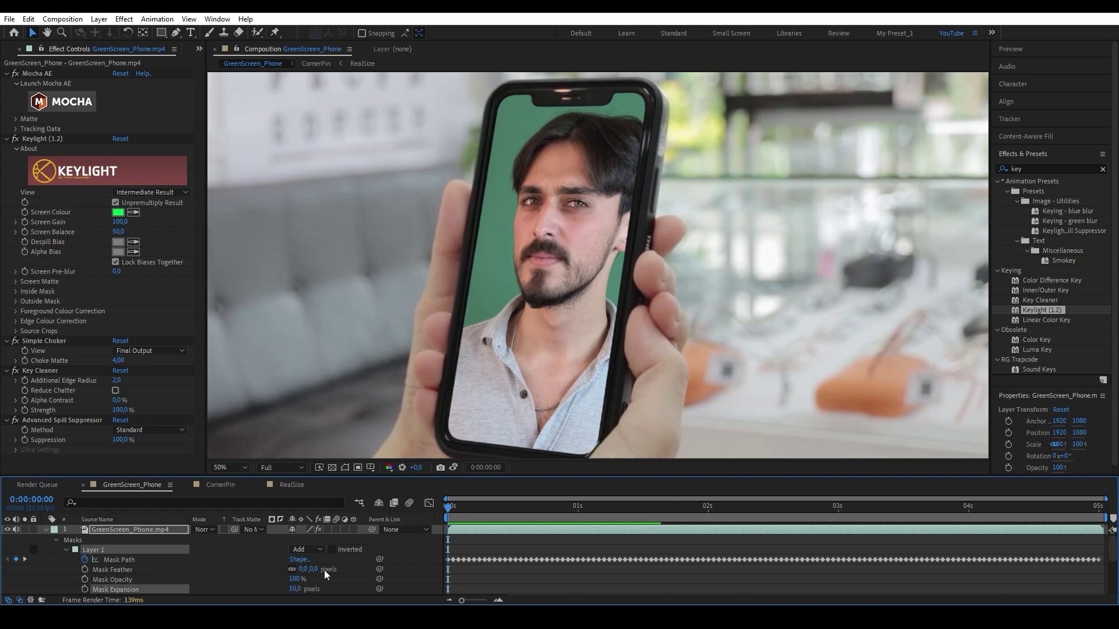
scroll(519, 277, down, 2)
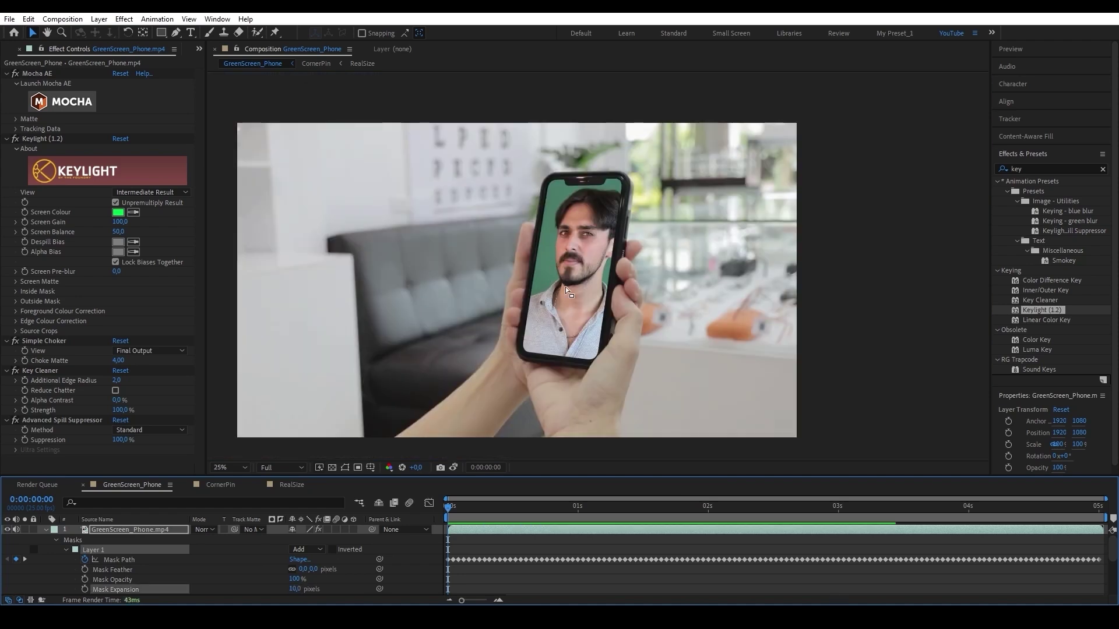
key(space)
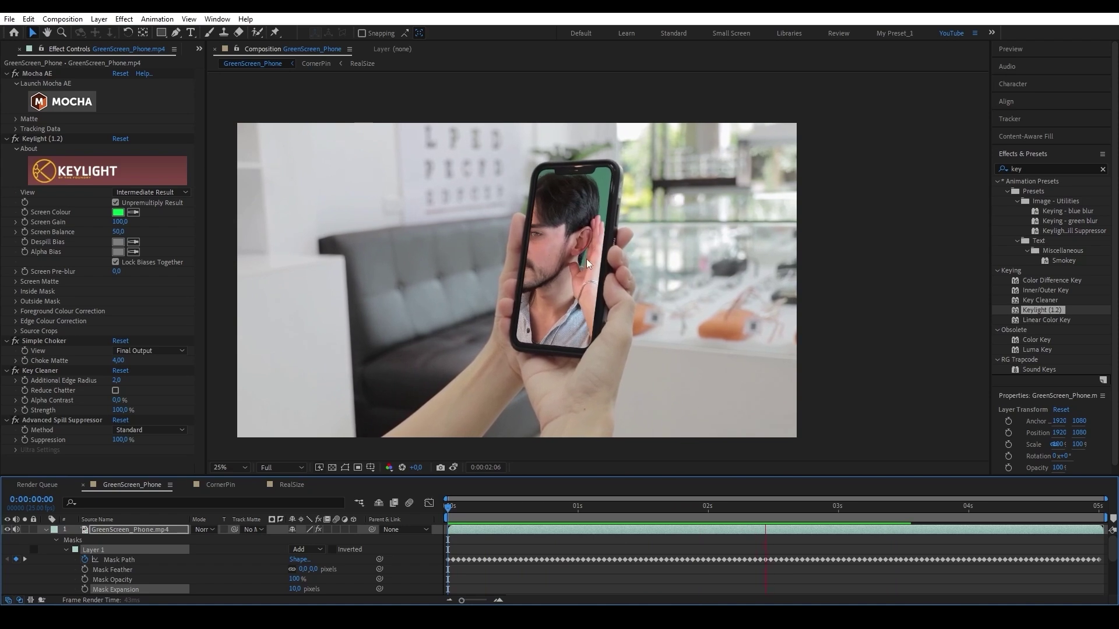
key(space)
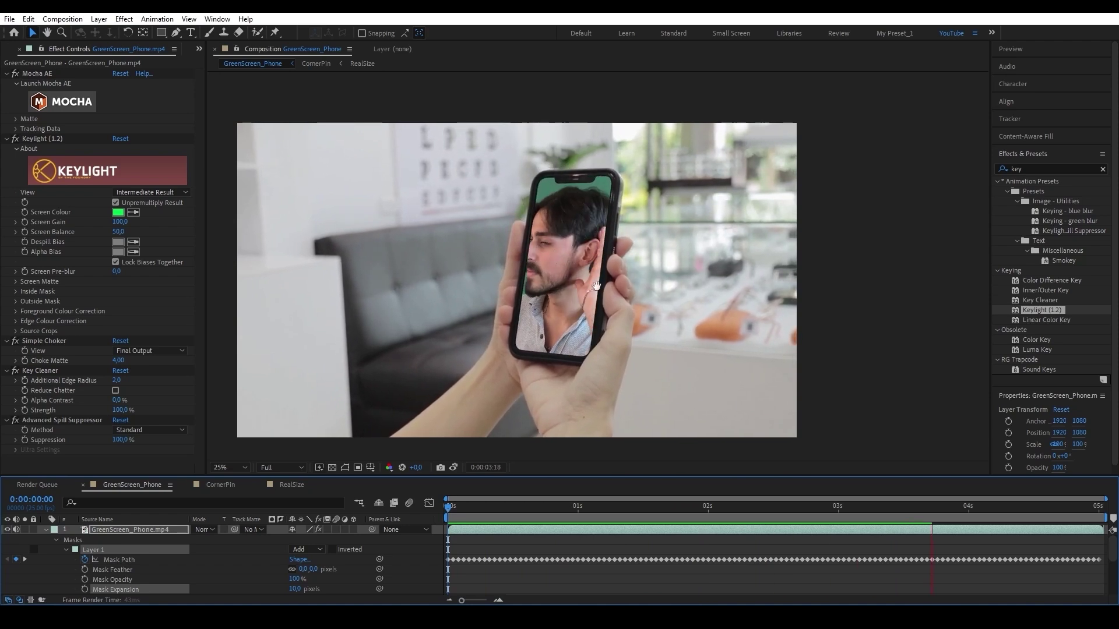
Add a light blue solid layer in the RealSize composition
click(289, 485)
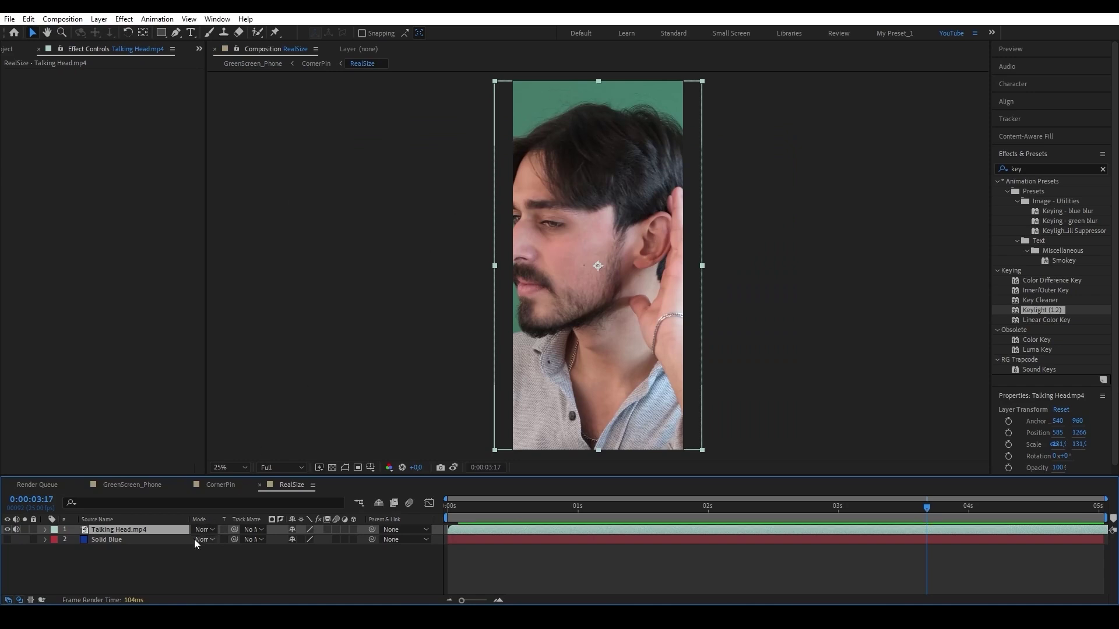
right_click(180, 562)
mouse_move(285, 419)
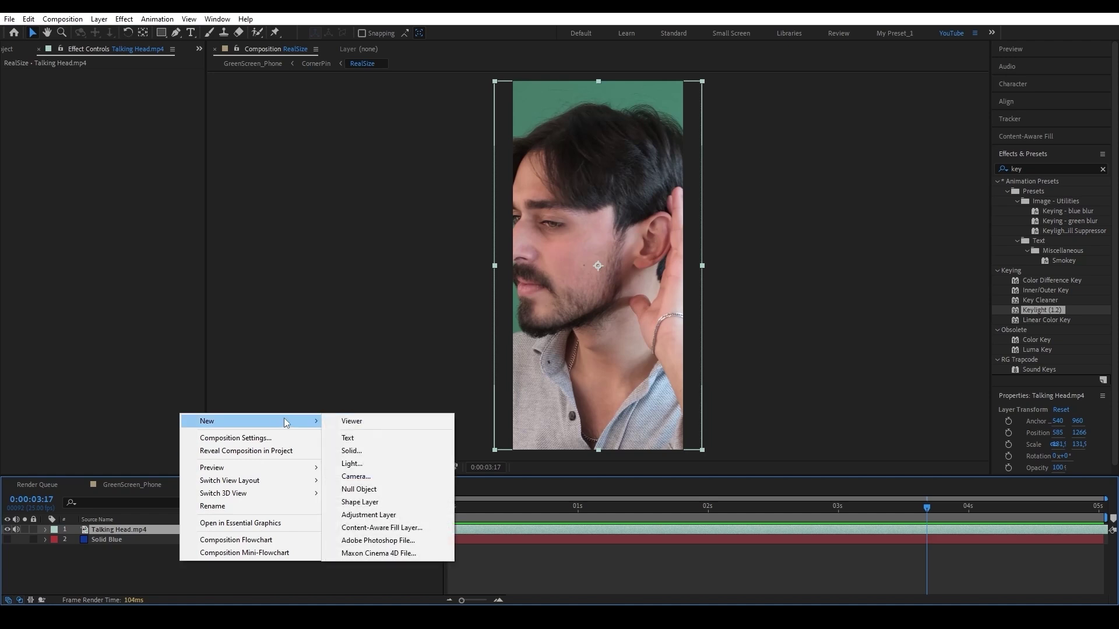
click(355, 452)
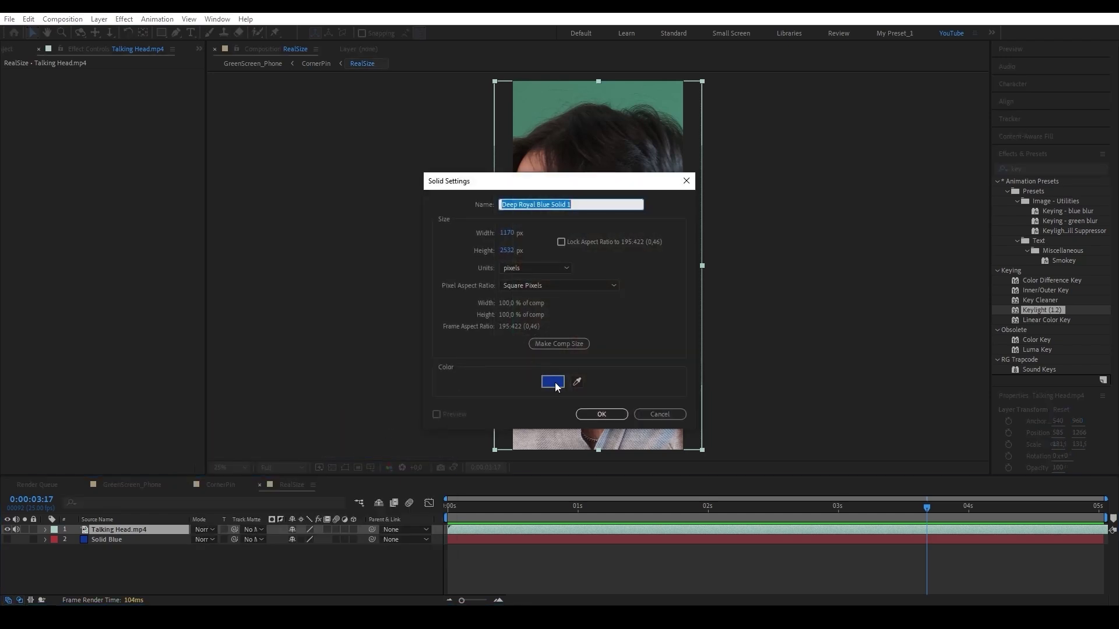
click(557, 386)
drag(132, 401, 128, 400)
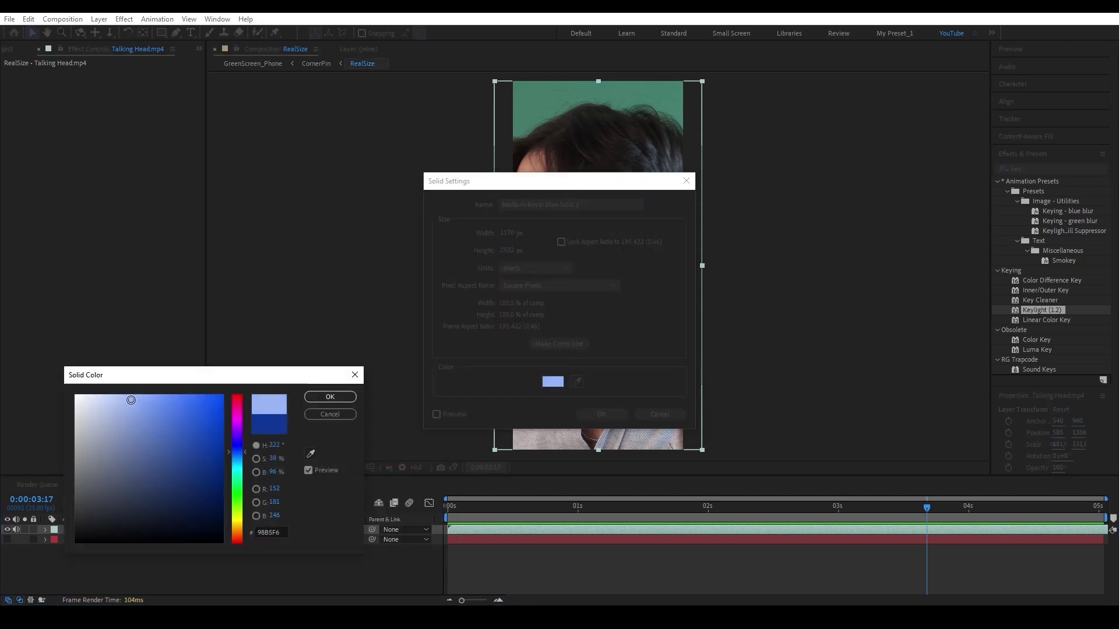
click(333, 397)
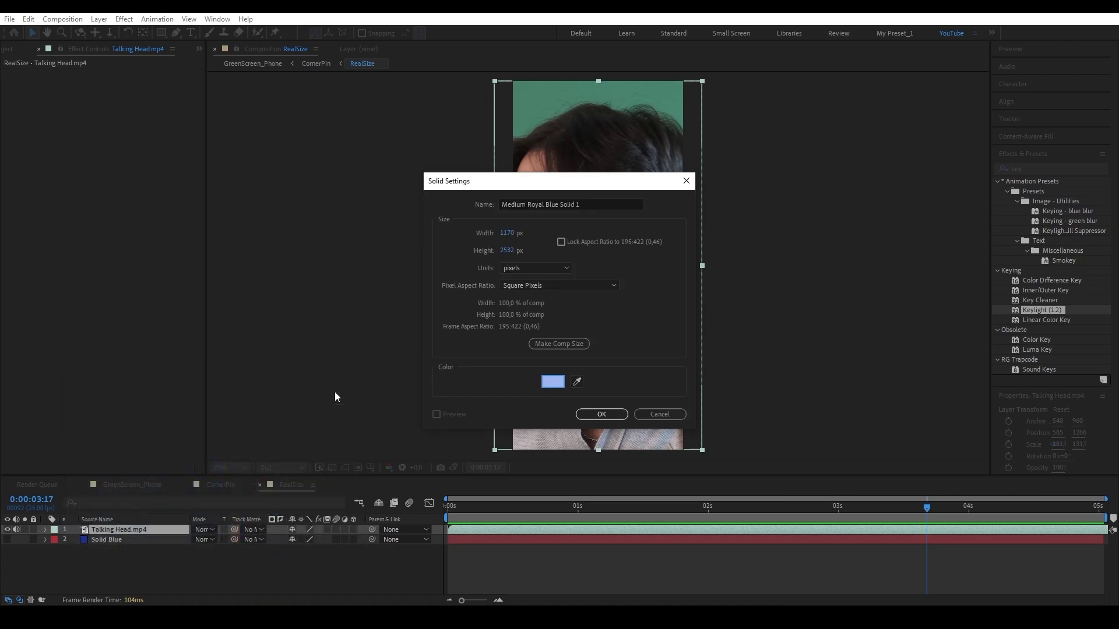
click(586, 412)
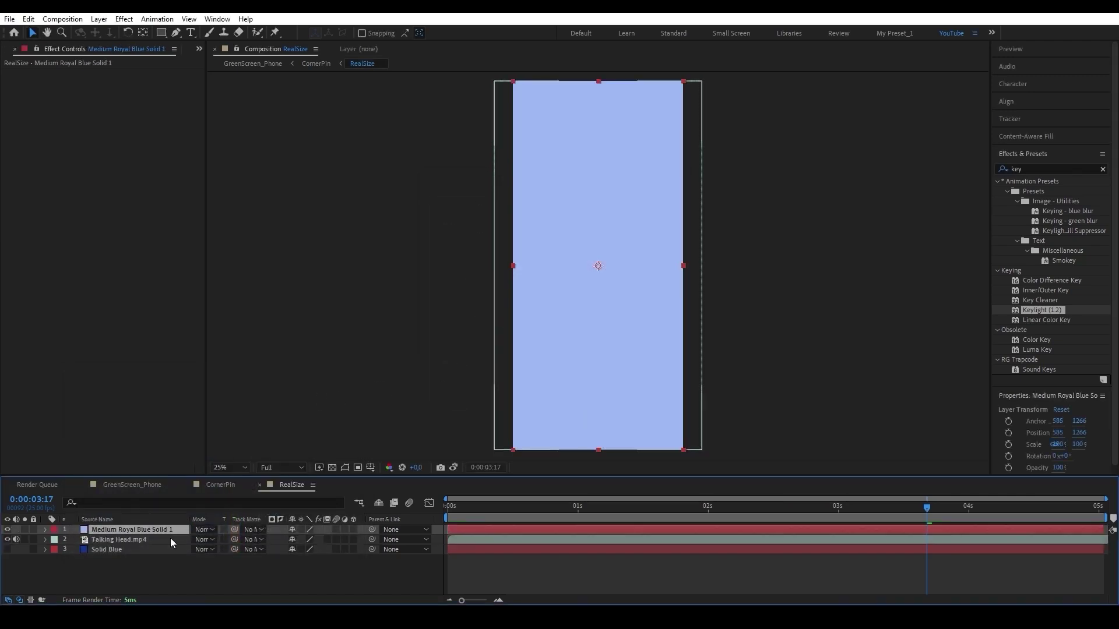
Apply Venetian Blinds to the solid with 90% Transition Completion and width 7
key(ctrl+space)
text(ve)
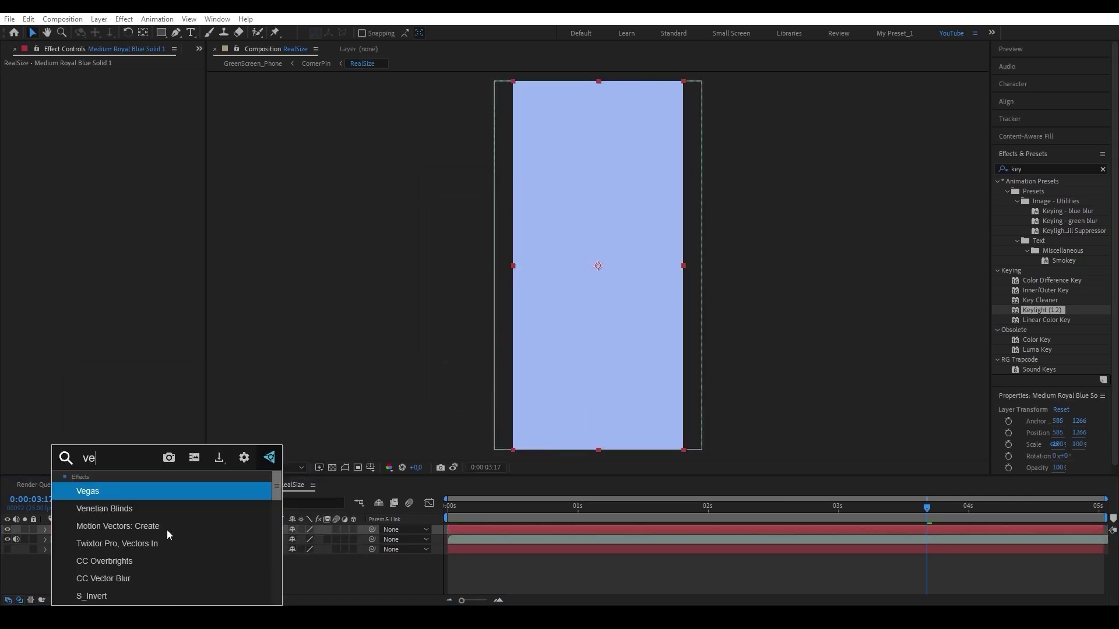
text(ne)
key(Return)
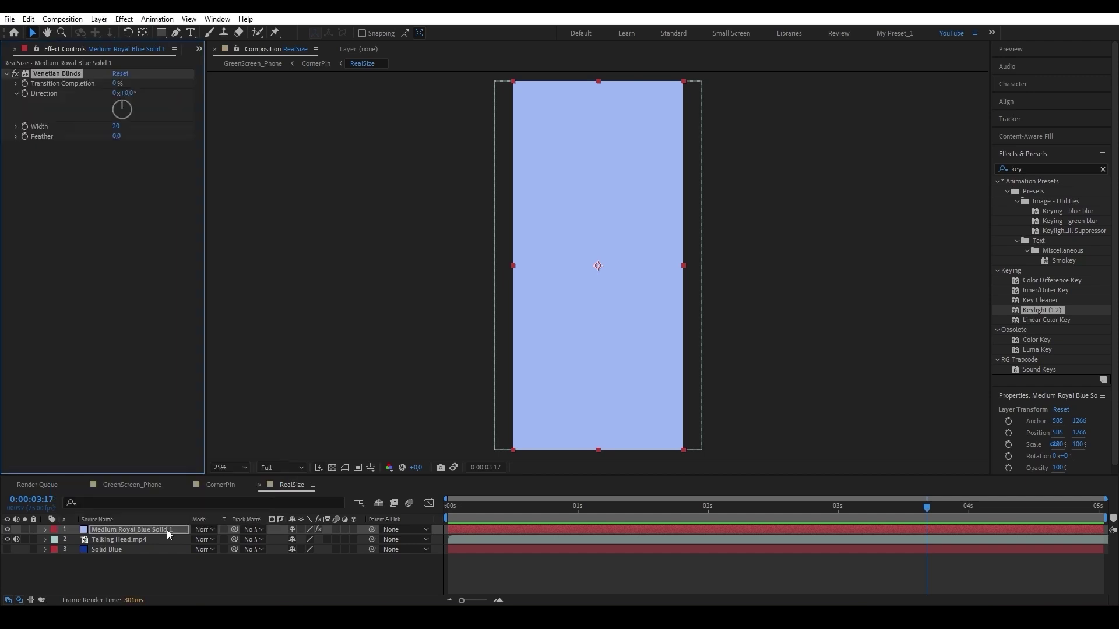
click(114, 83)
text(90)
key(Return)
click(116, 125)
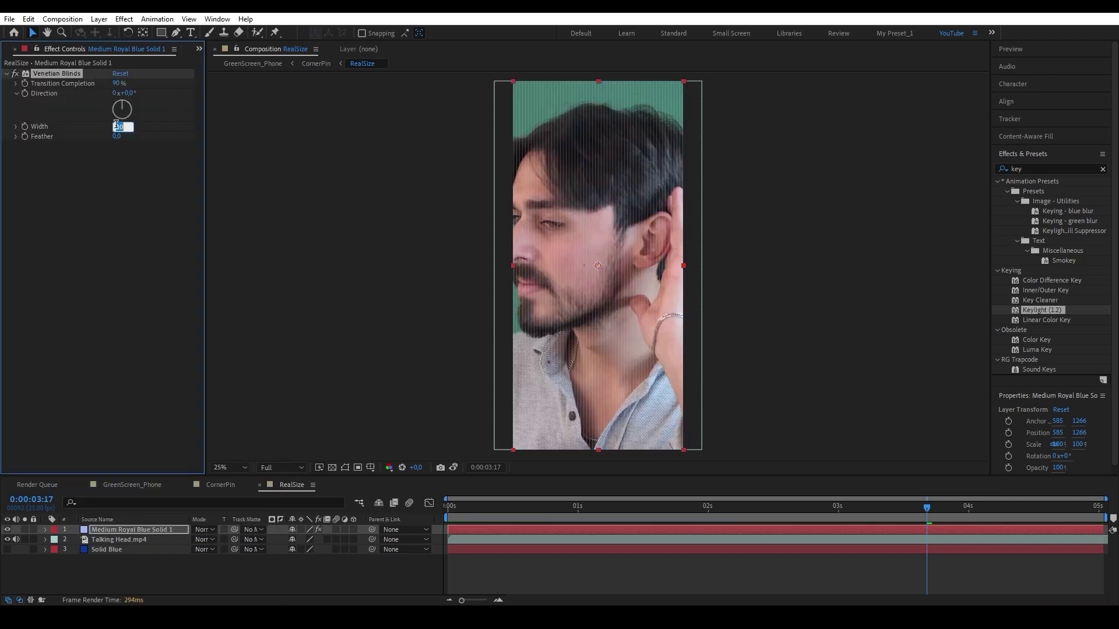
text(7)
key(Return)
scroll(593, 229, up, 2)
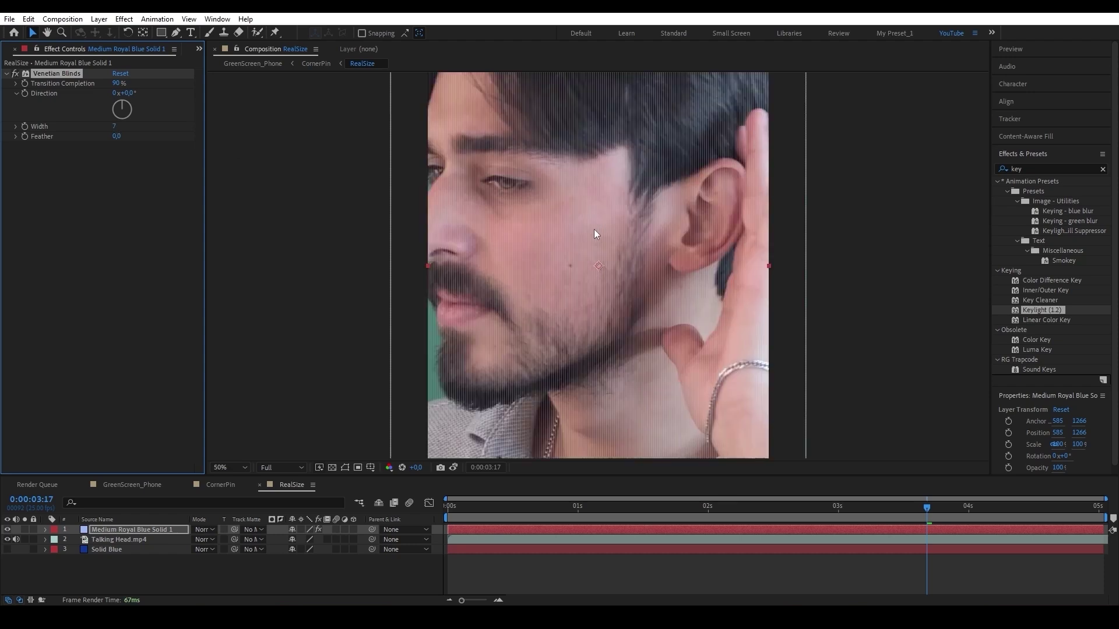
scroll(422, 208, up, 2)
drag(445, 243, 481, 335)
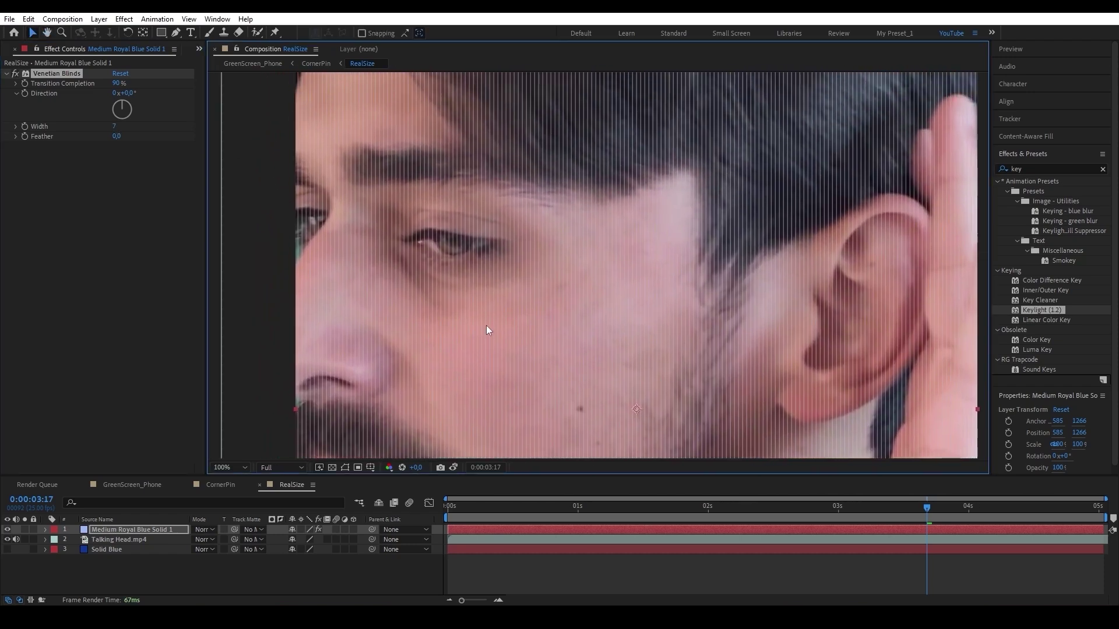
Duplicate the Venetian Blinds effect and set the copy's Direction to 90°
click(71, 75)
key(ctrl+d)
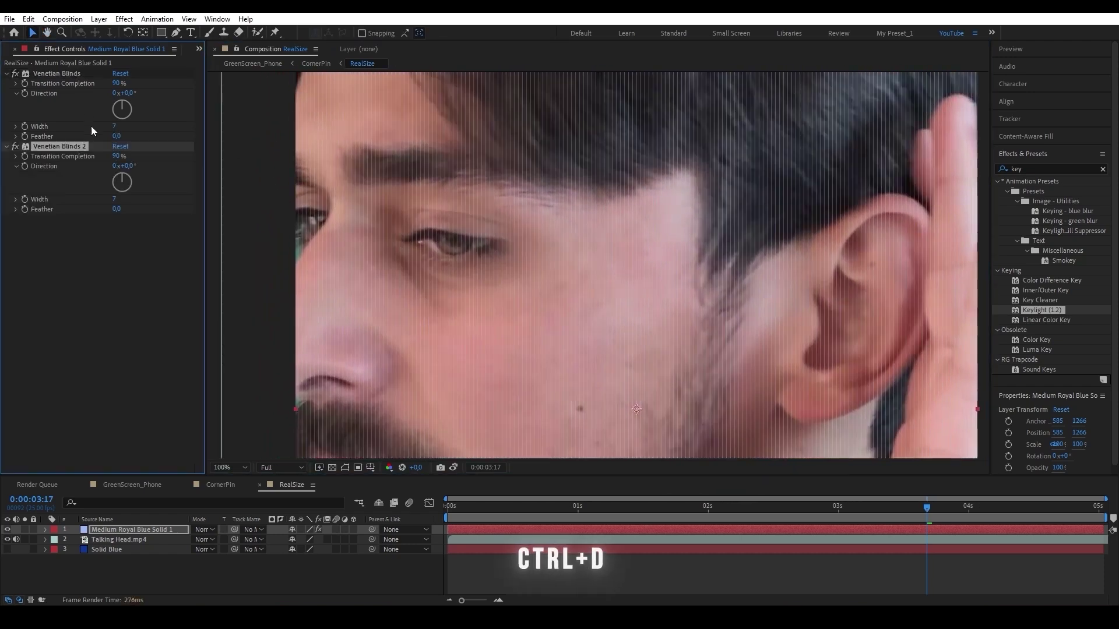
click(126, 167)
text(90)
key(Return)
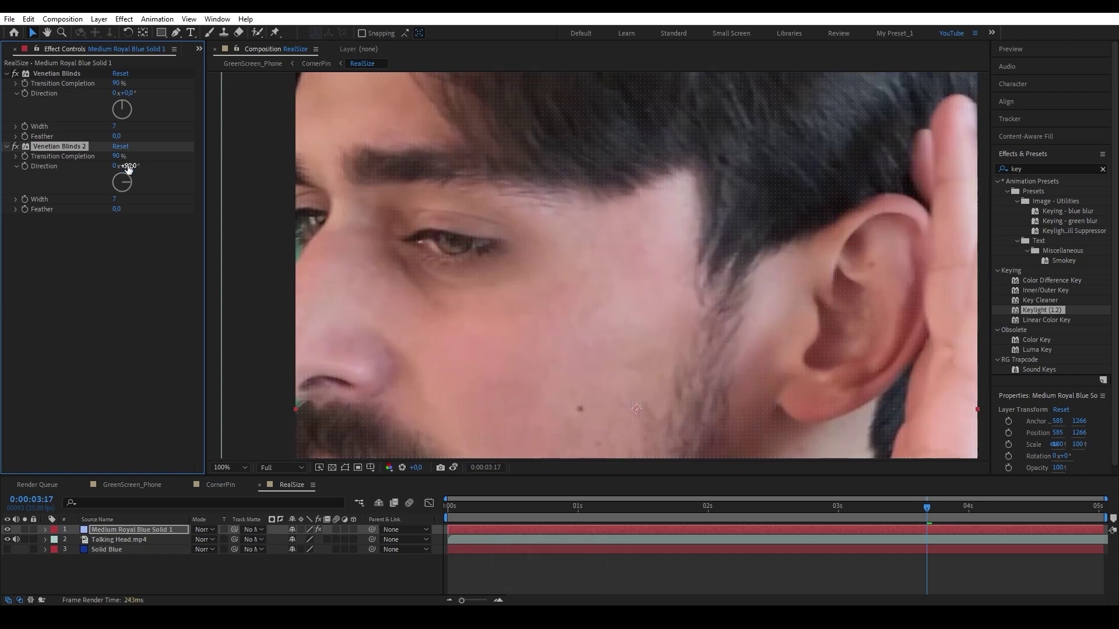
key(period)
key(comma)
key(comma)
click(119, 538)
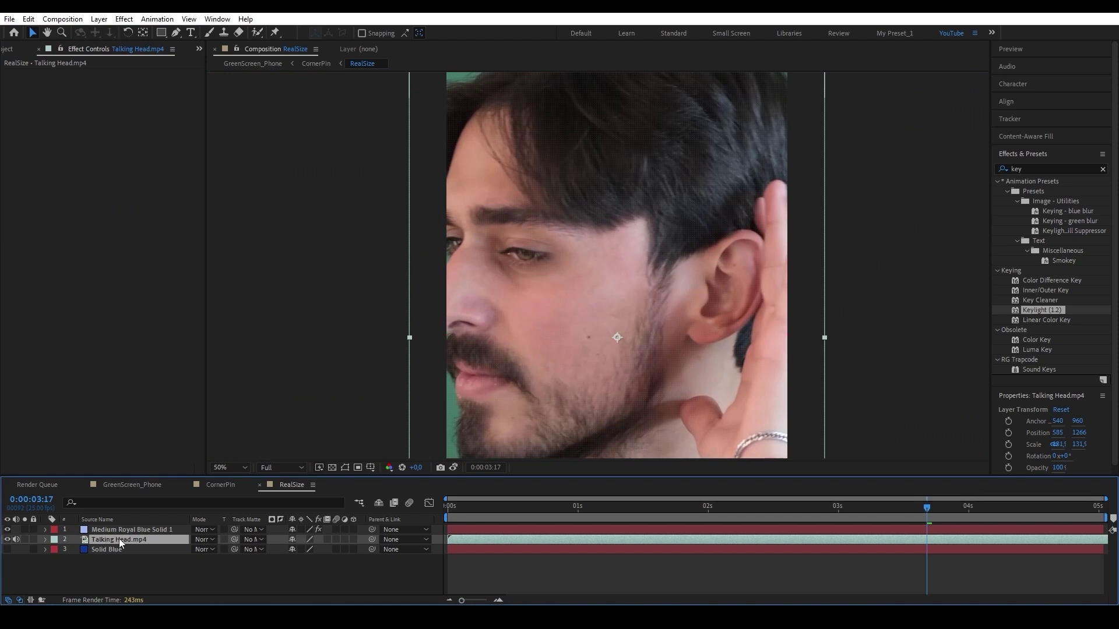
key(ctrl+space)
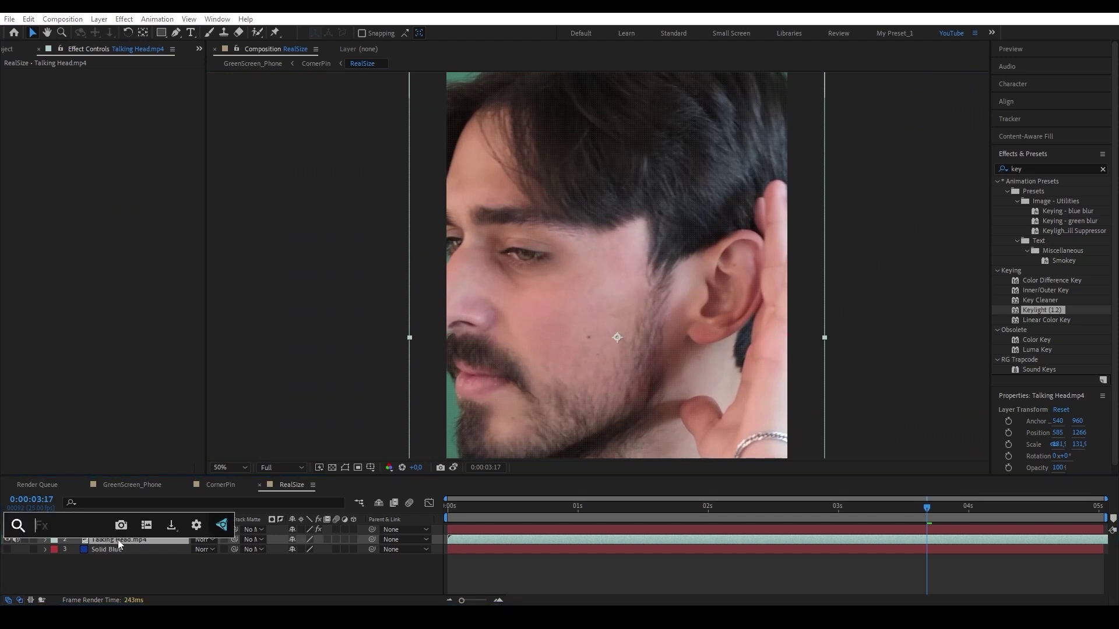
Apply Glow to the Talking Head layer with a subtle Glow Intensity of 0,1
text(glo)
key(Return)
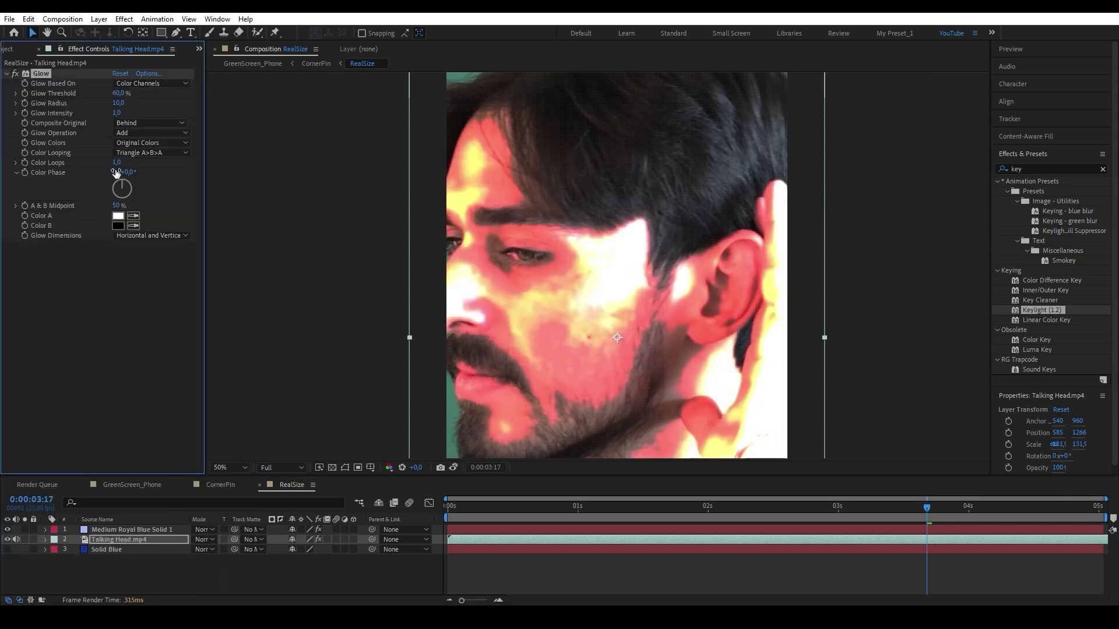
click(117, 113)
text(0,1)
key(Return)
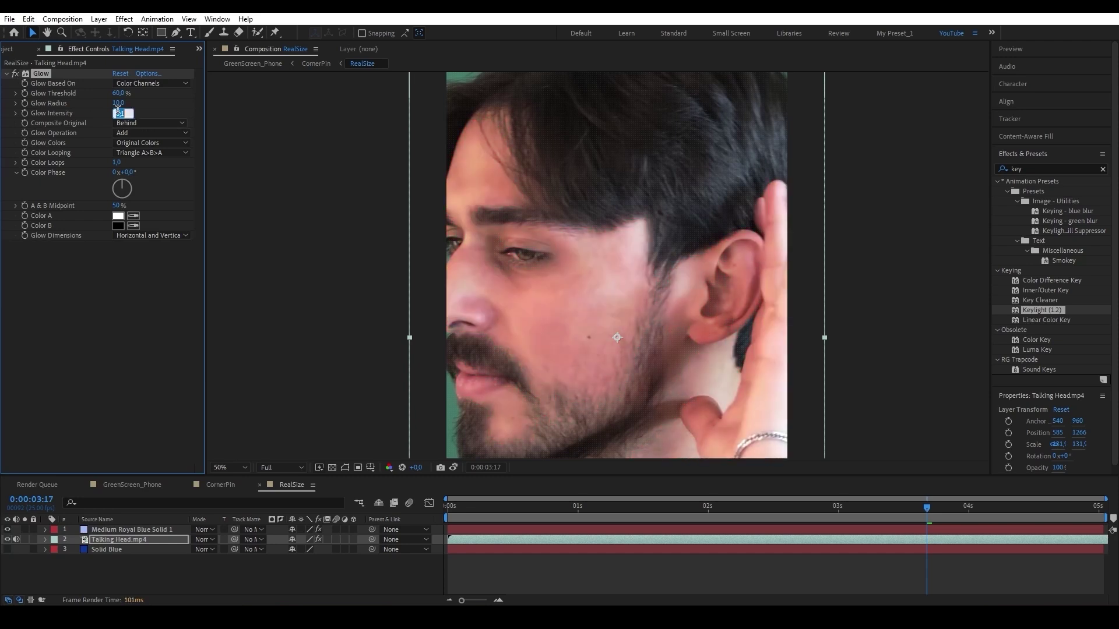
click(117, 113)
text(0)
key(Return)
click(15, 73)
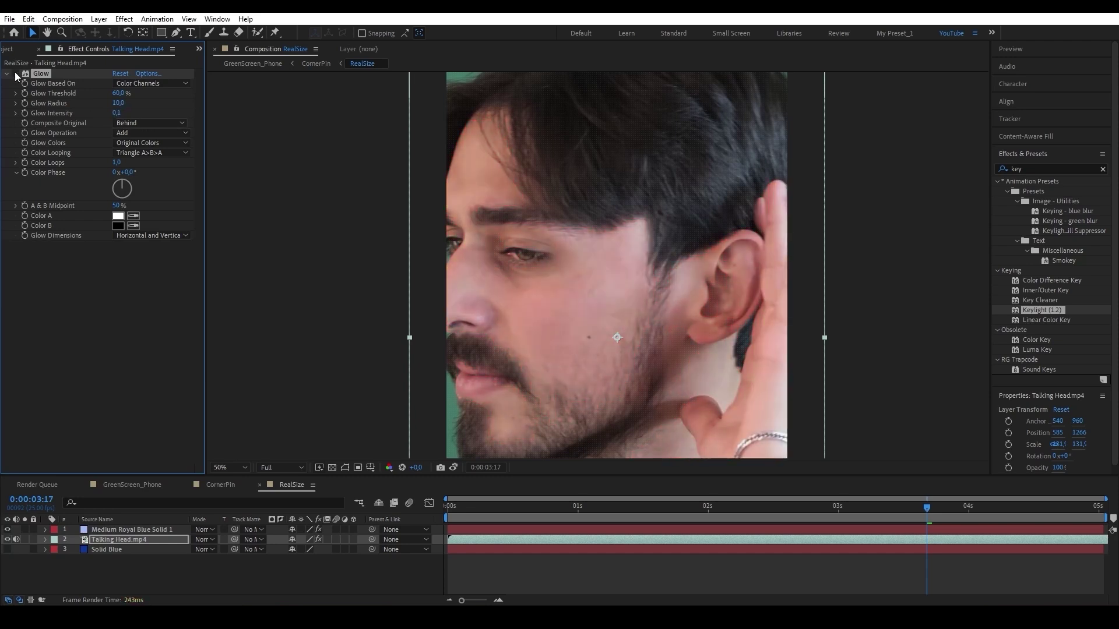
click(16, 73)
scroll(579, 264, down, 2)
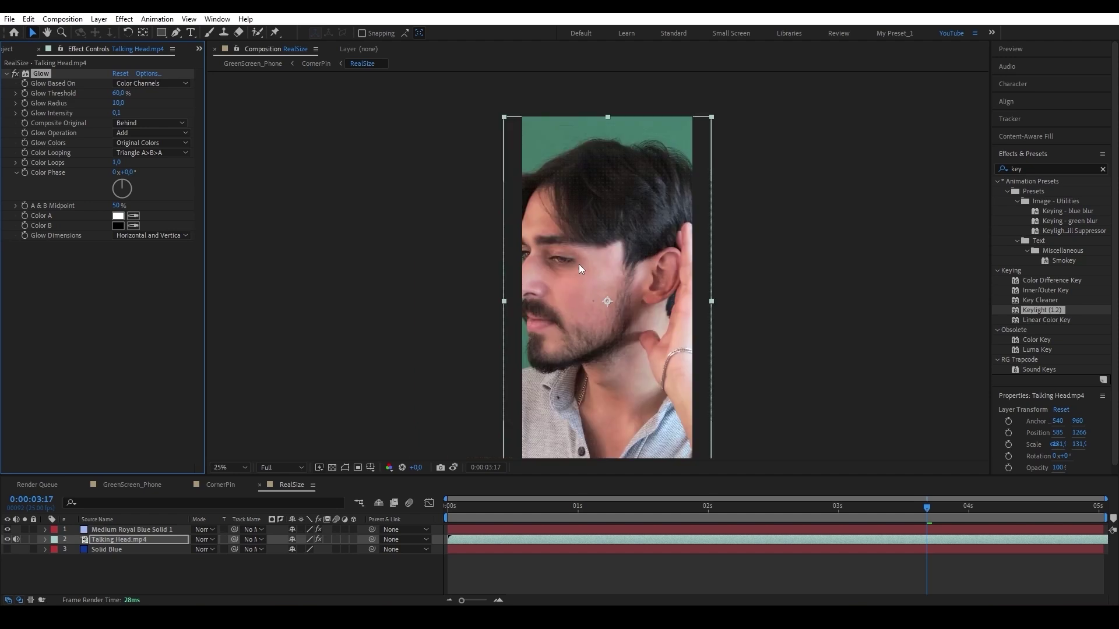
Add an adjustment layer with Fast Box Blur at Blur Radius 2
right_click(183, 559)
mouse_move(291, 418)
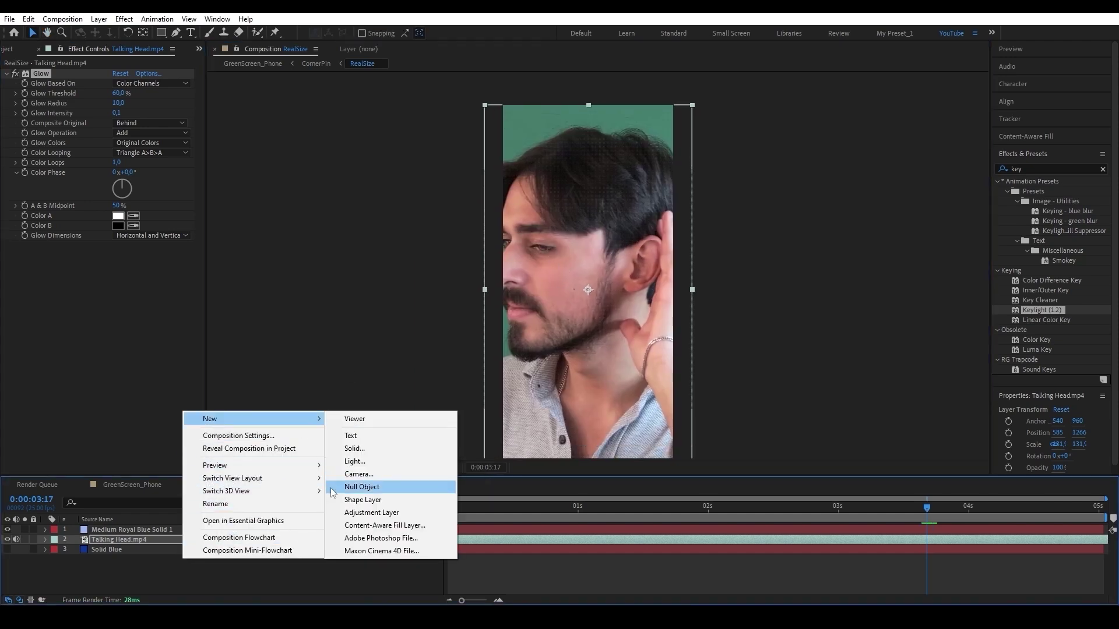
click(353, 512)
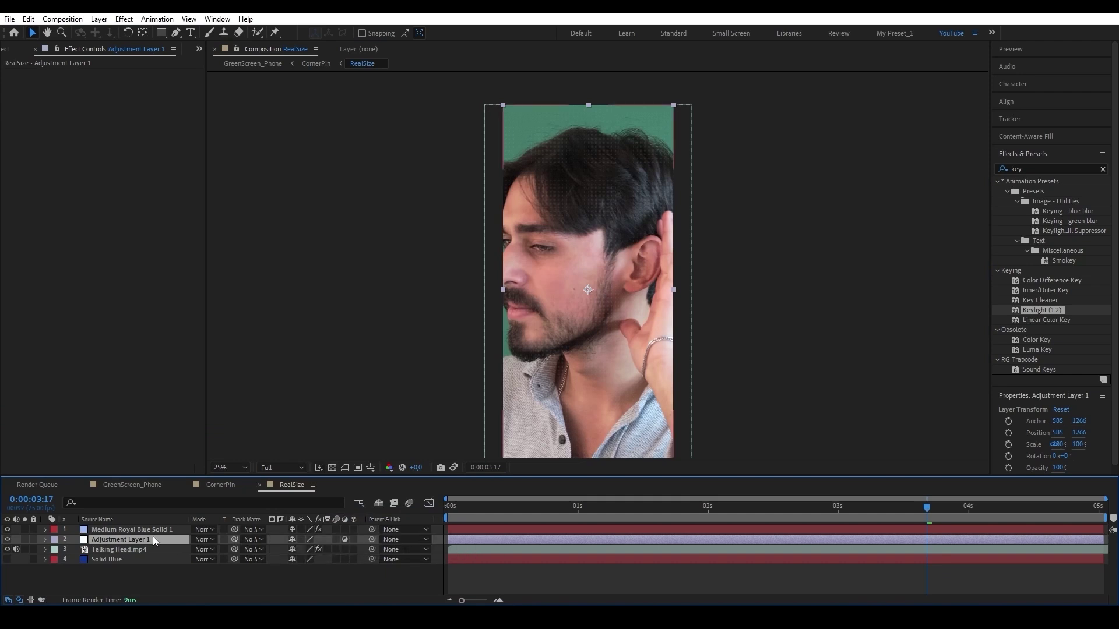
key(ctrl+space)
text(fa)
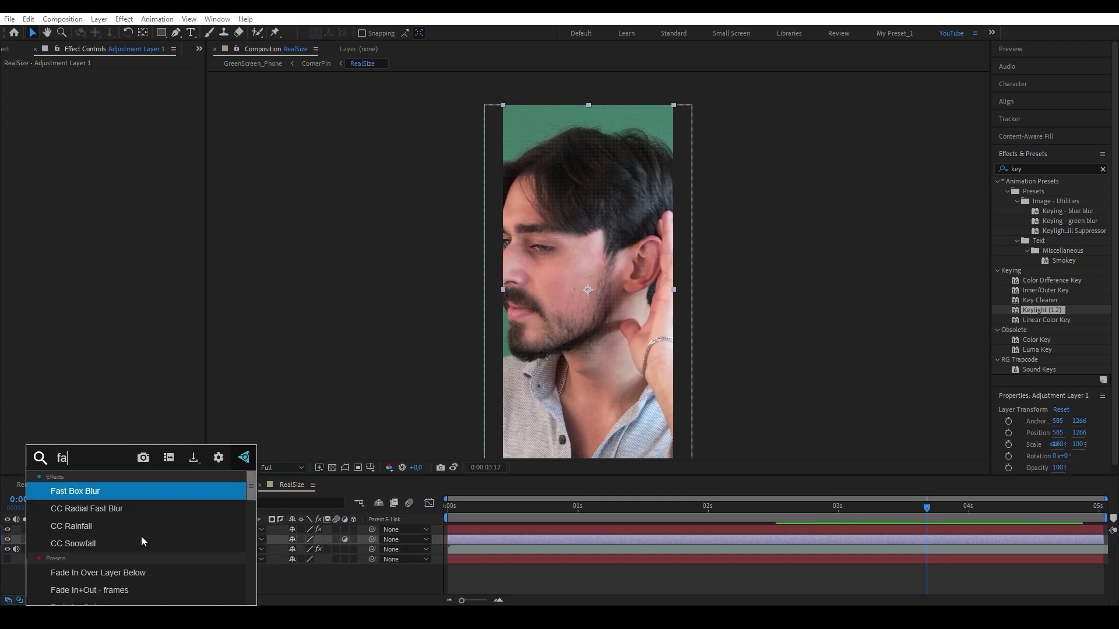
text(st)
key(Return)
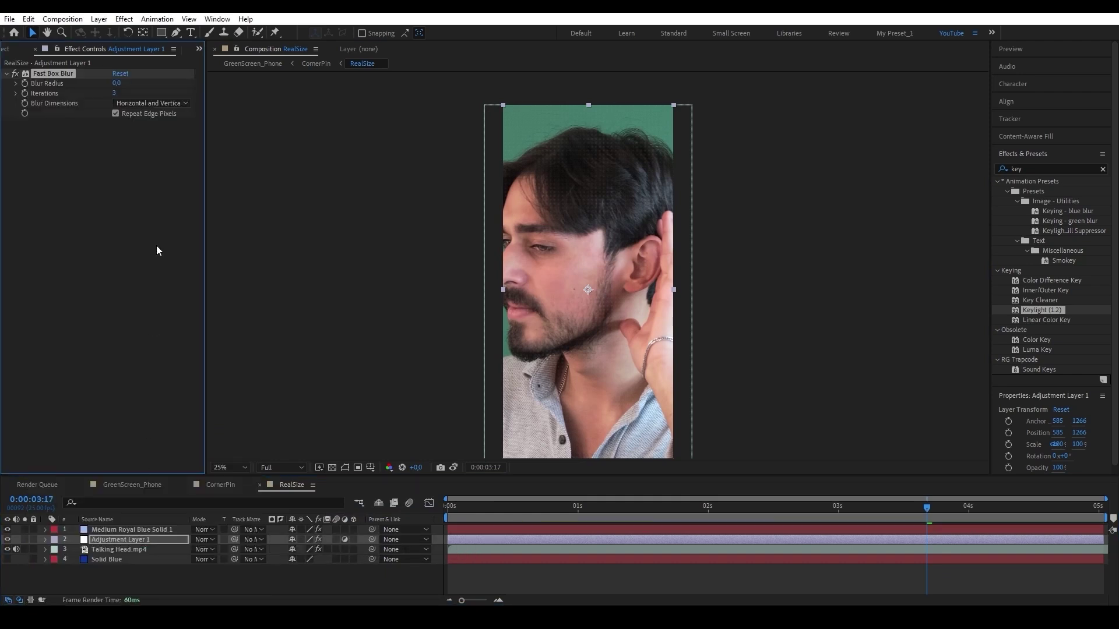
click(116, 83)
text(2)
key(Return)
Review the phone composition, then return to RealSize
click(253, 63)
scroll(525, 233, up, 2)
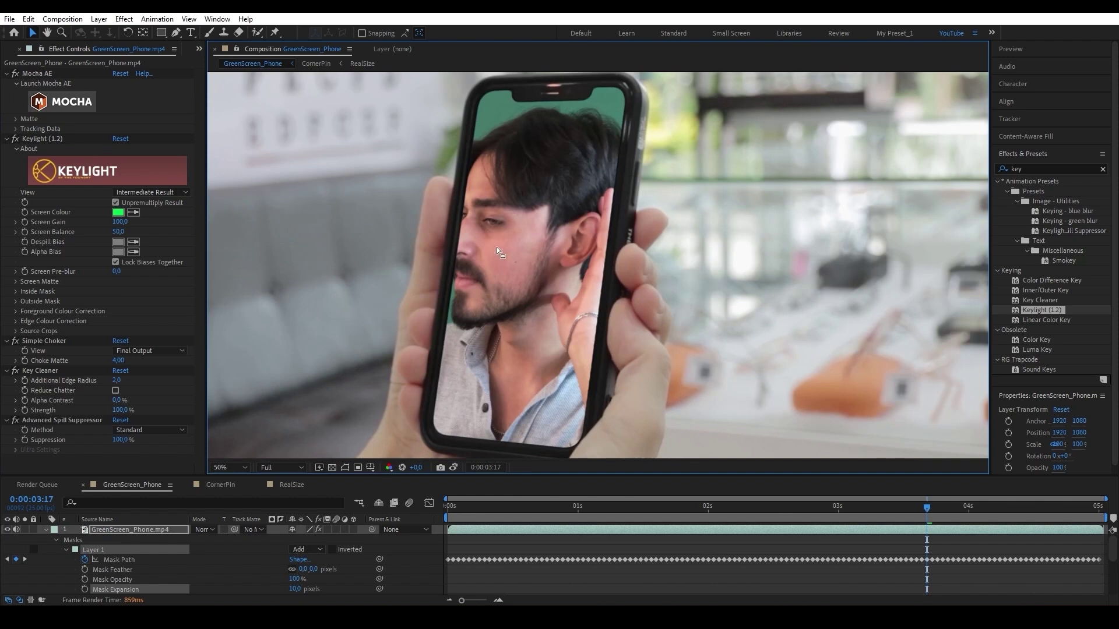
scroll(461, 249, up, 2)
scroll(419, 256, up, 2)
scroll(376, 286, down, 5)
click(362, 63)
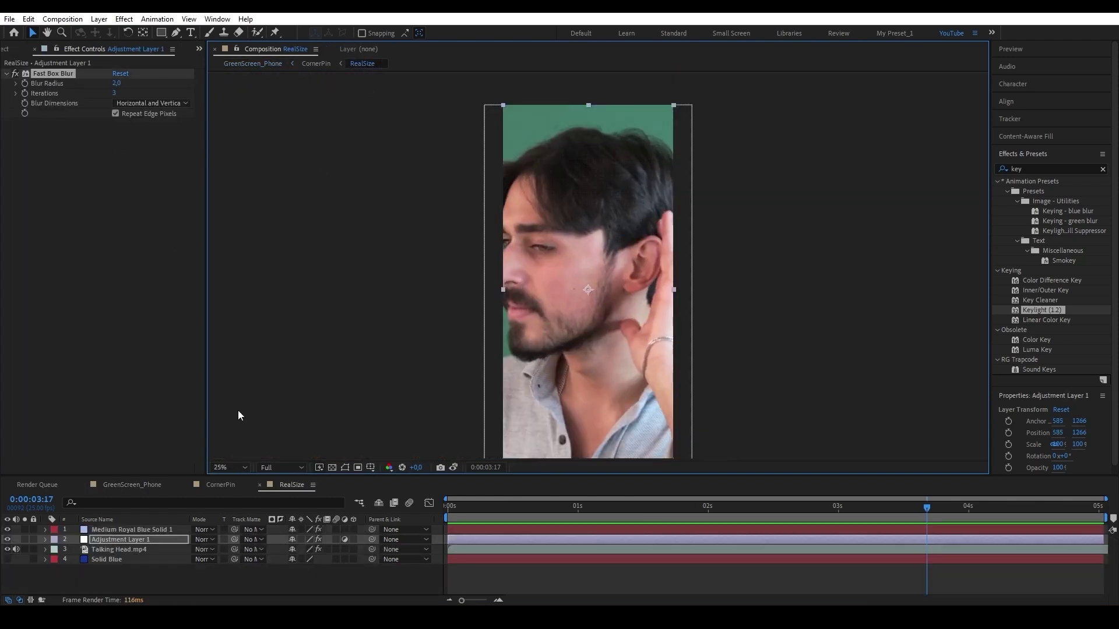
Set both Venetian Blinds on the blue solid to 85% completion and show the Project panel
key(ctrl+Up)
click(118, 83)
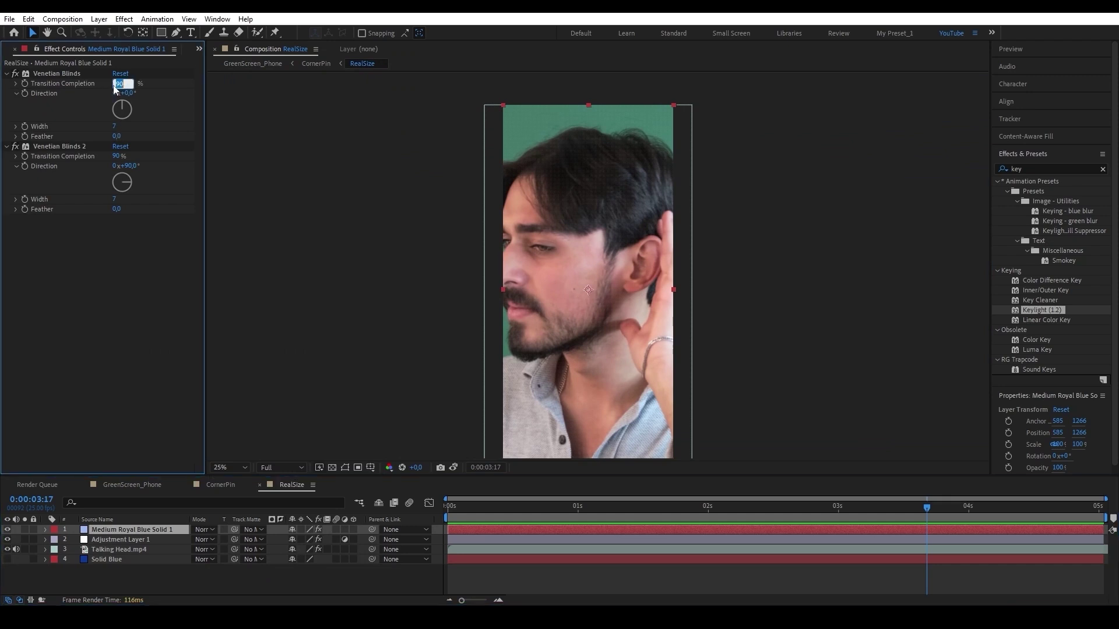
text(85)
click(117, 156)
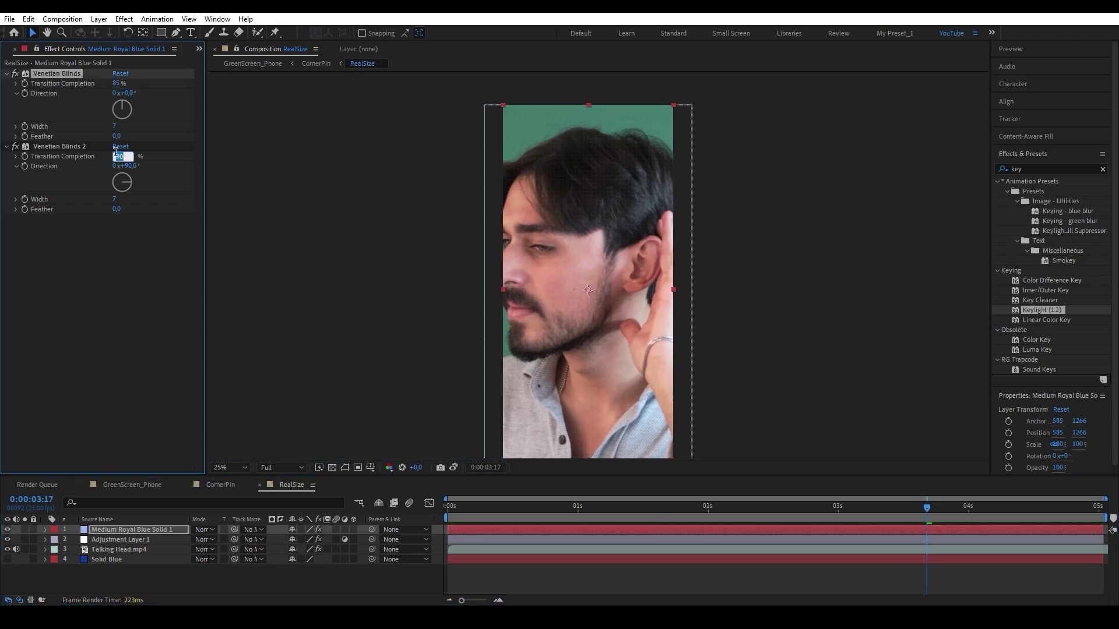
text(85)
key(Return)
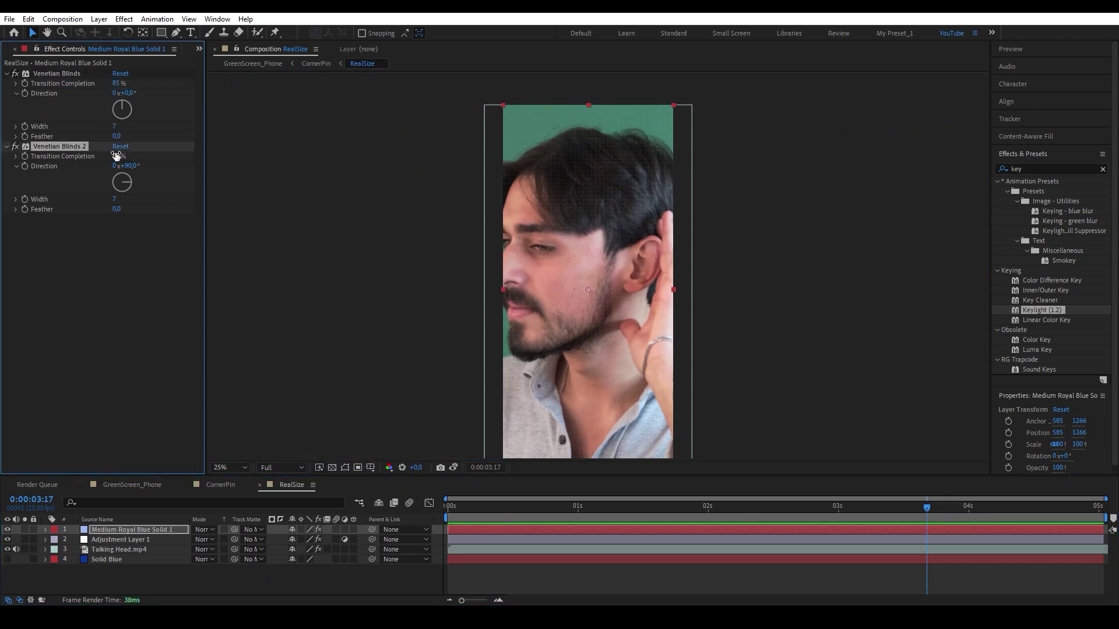
click(197, 49)
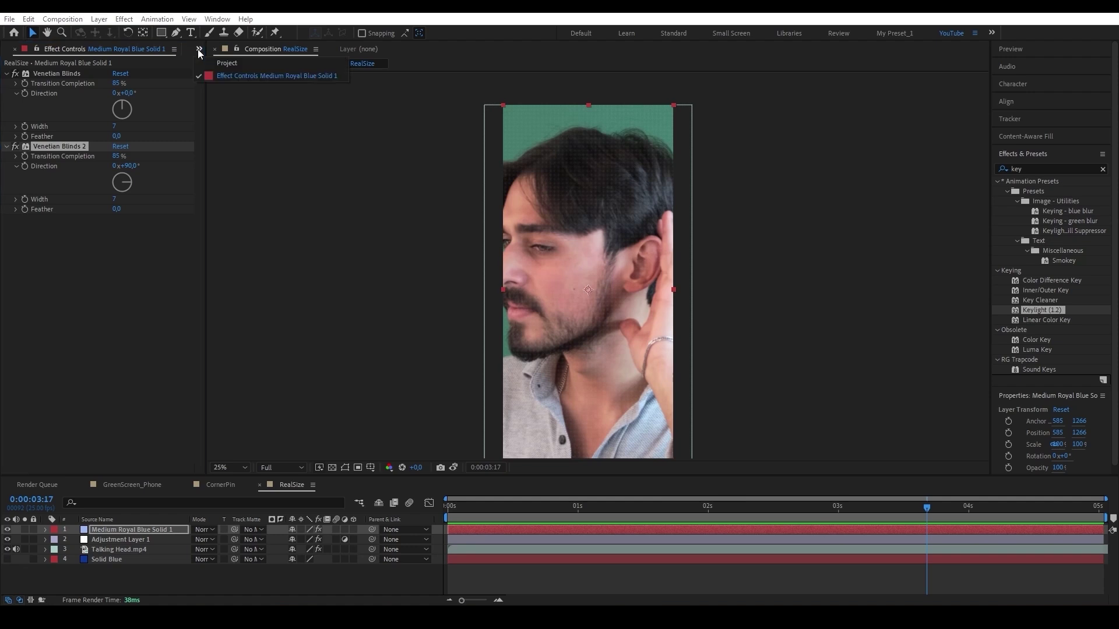
click(211, 61)
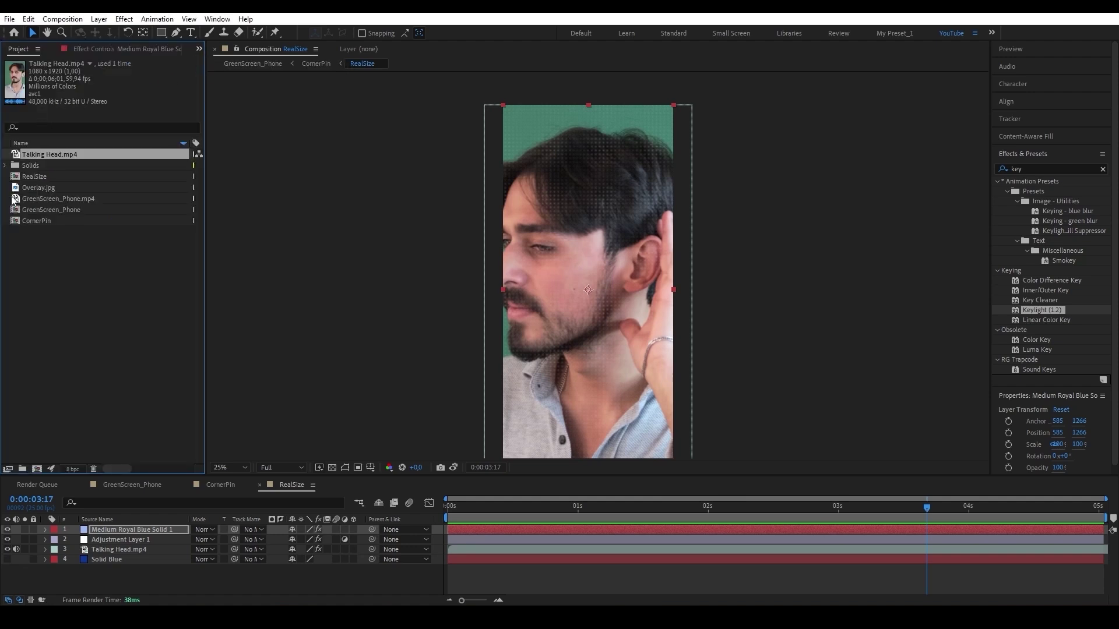
Place Overlay.jpg in RealSize, fit it to the comp, and set its mode to Screen
mouse_move(30, 187)
mouse_down()
mouse_move(90, 541)
mouse_move(104, 552)
mouse_up()
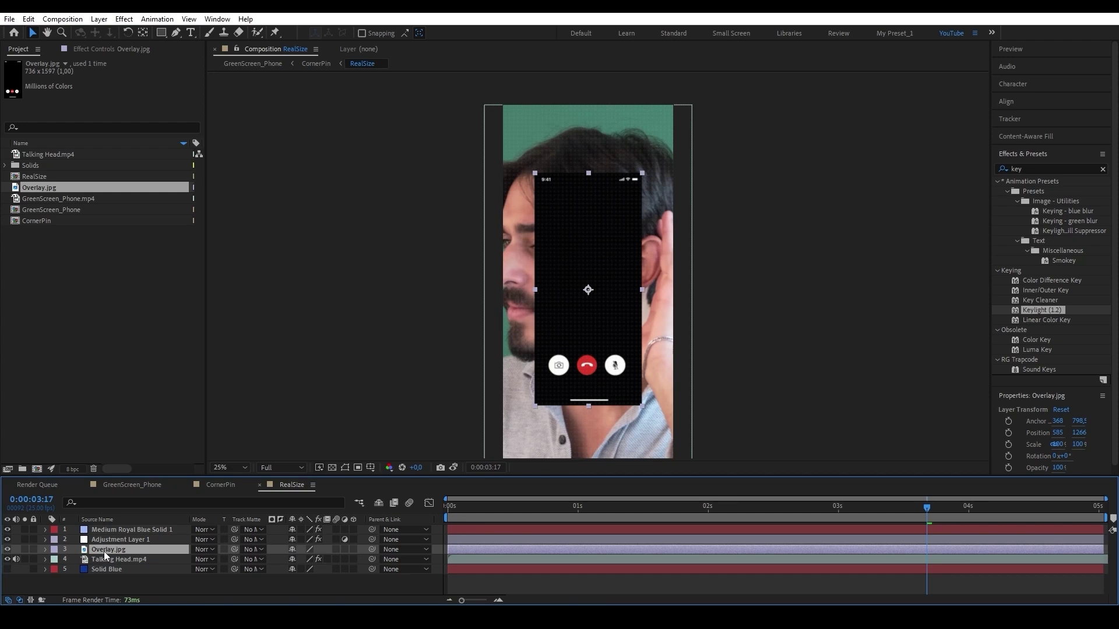
right_click(104, 551)
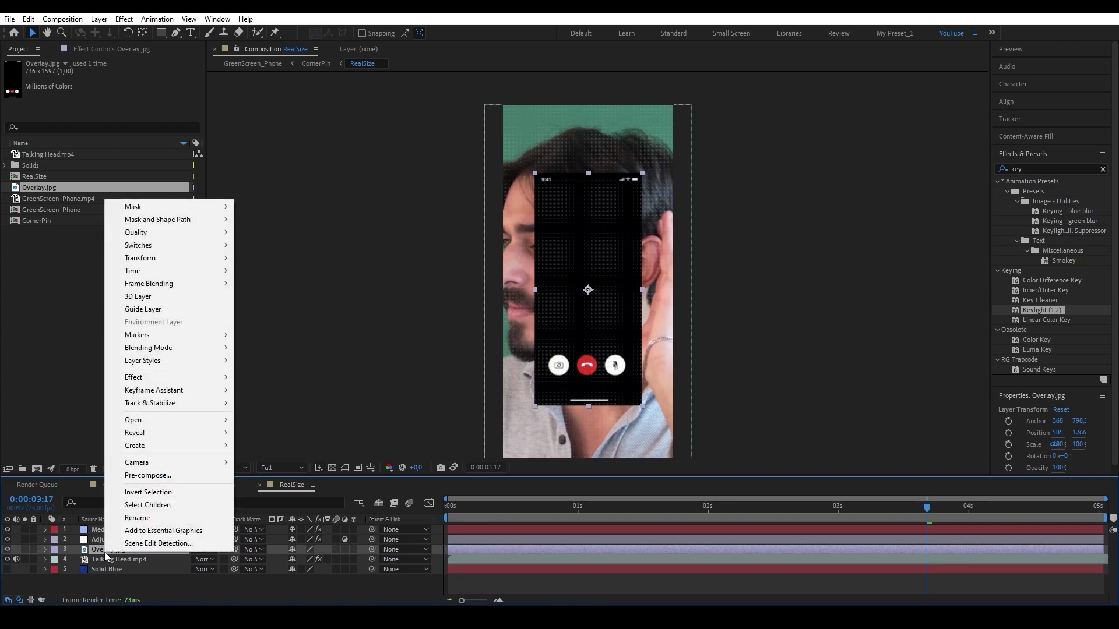
mouse_move(197, 261)
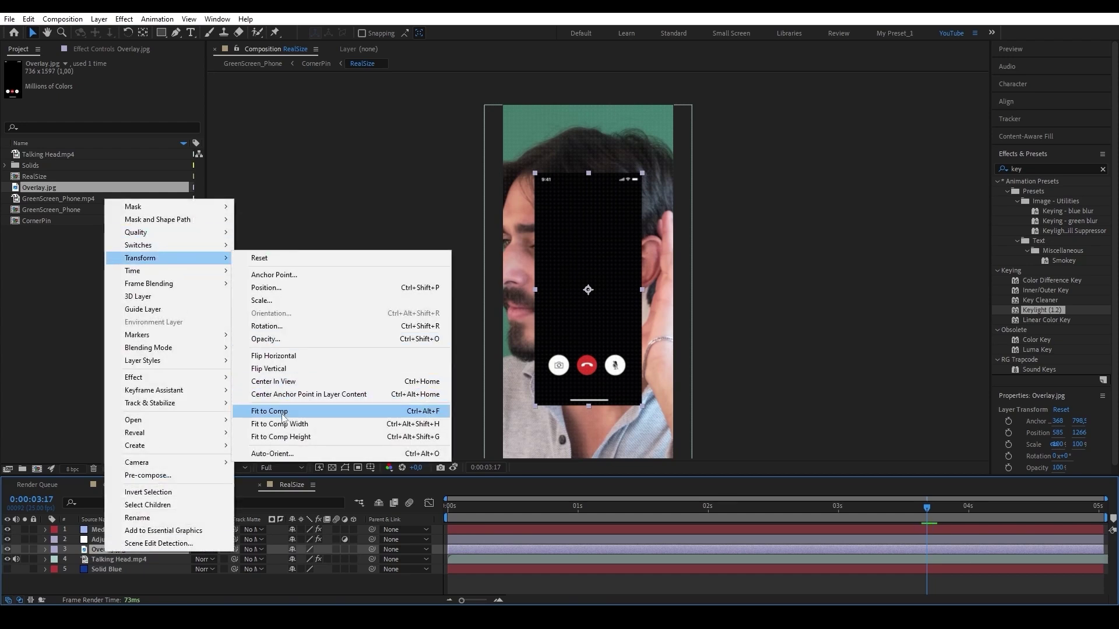
click(281, 411)
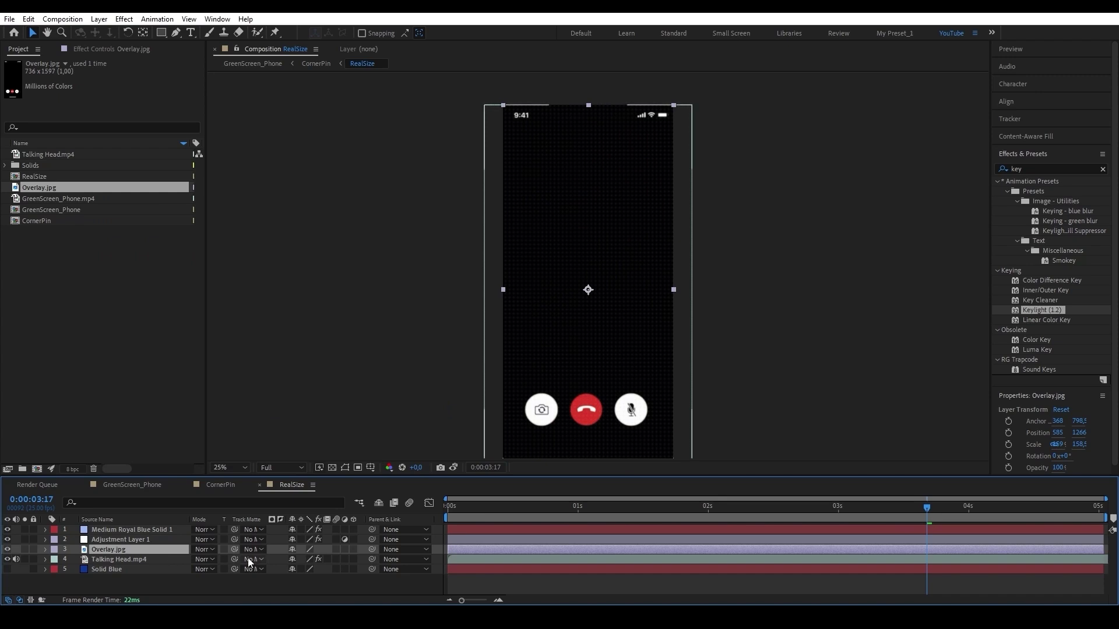
click(211, 551)
click(244, 184)
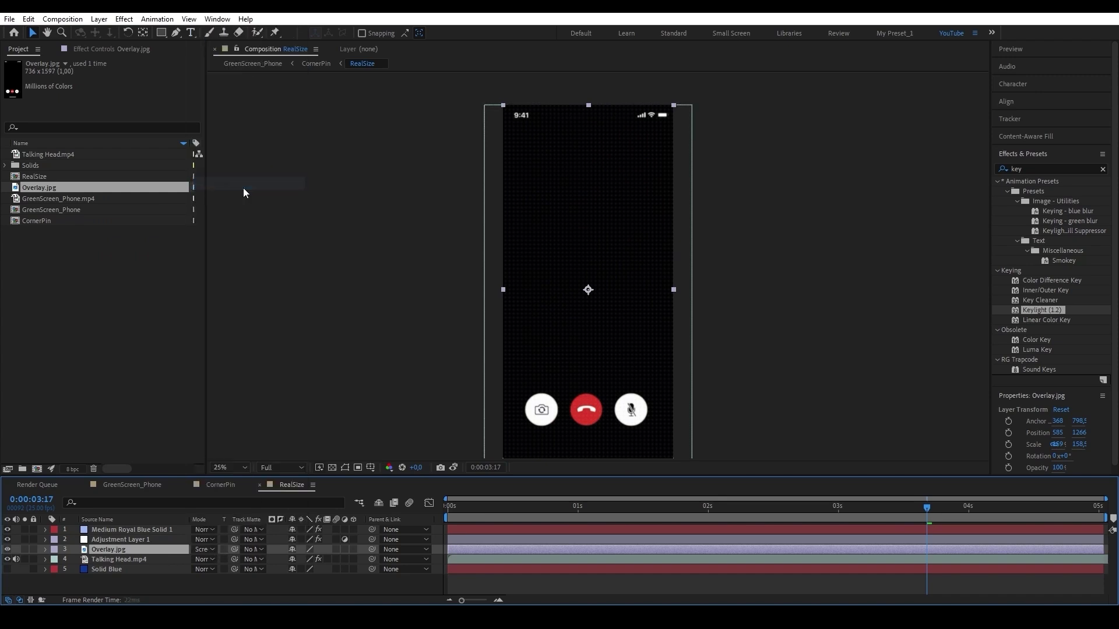
click(258, 64)
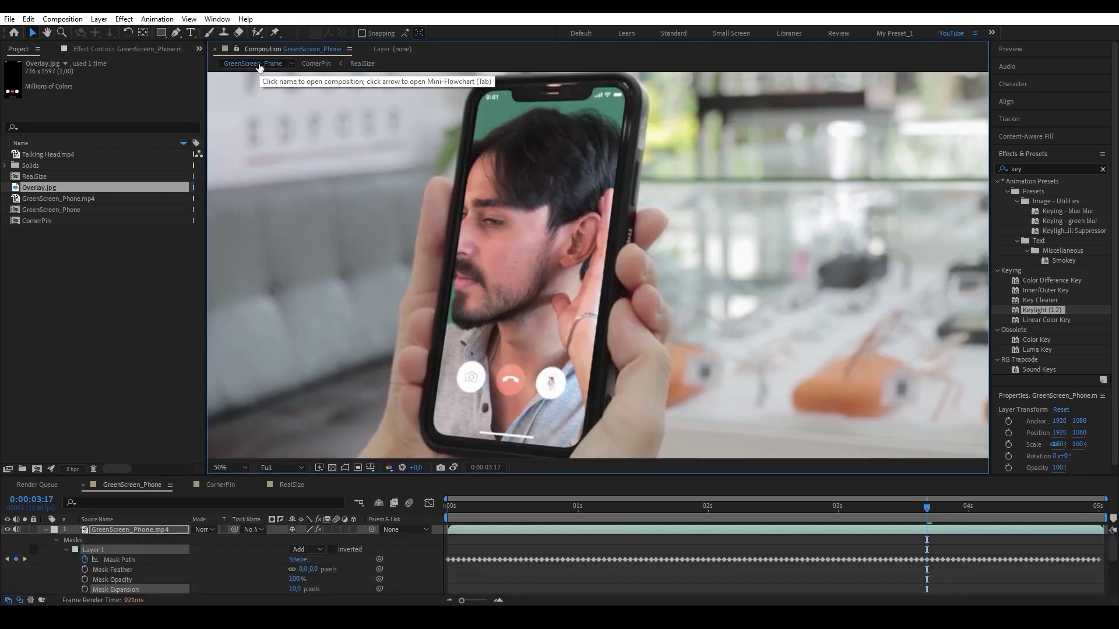
click(364, 65)
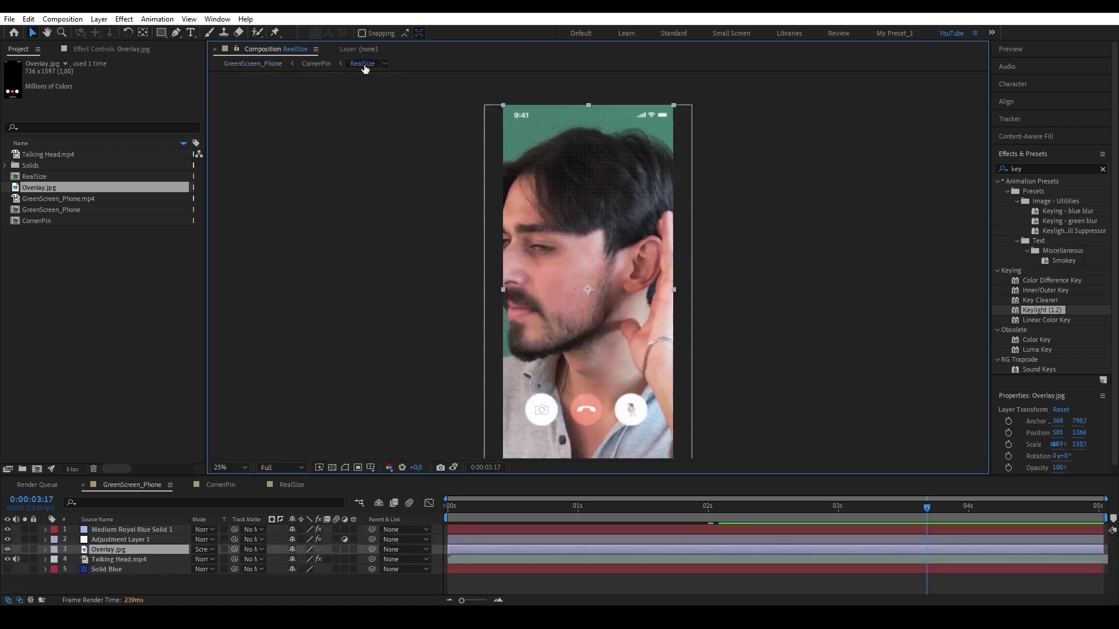
Scale the Overlay.jpg layer to 153% and check it in the phone composition
key(s)
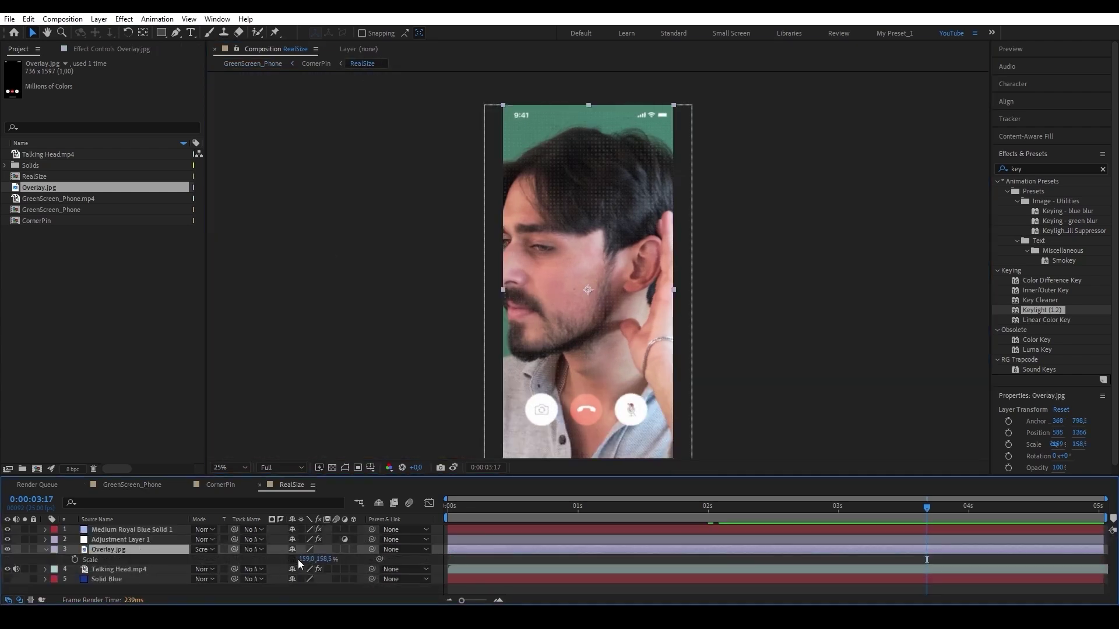
drag(298, 559, 305, 564)
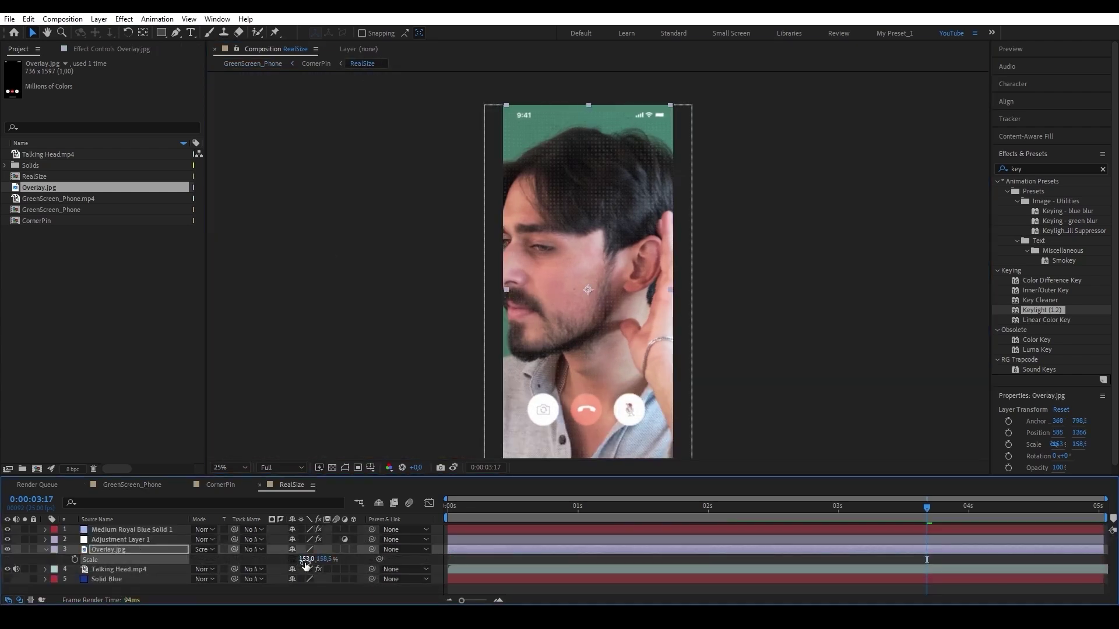
click(247, 64)
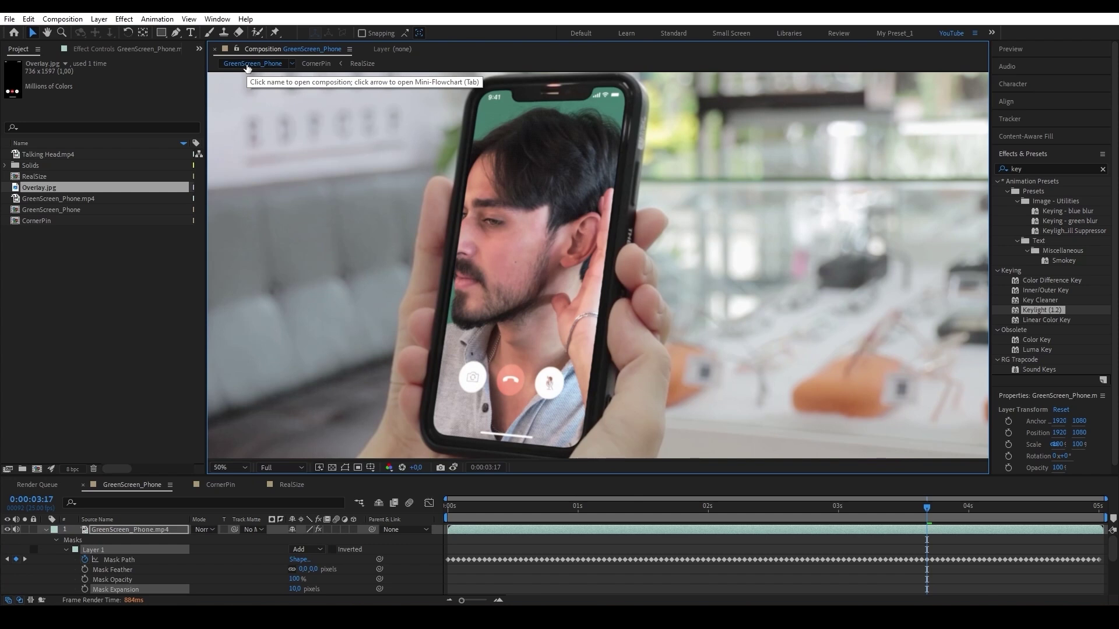
click(372, 64)
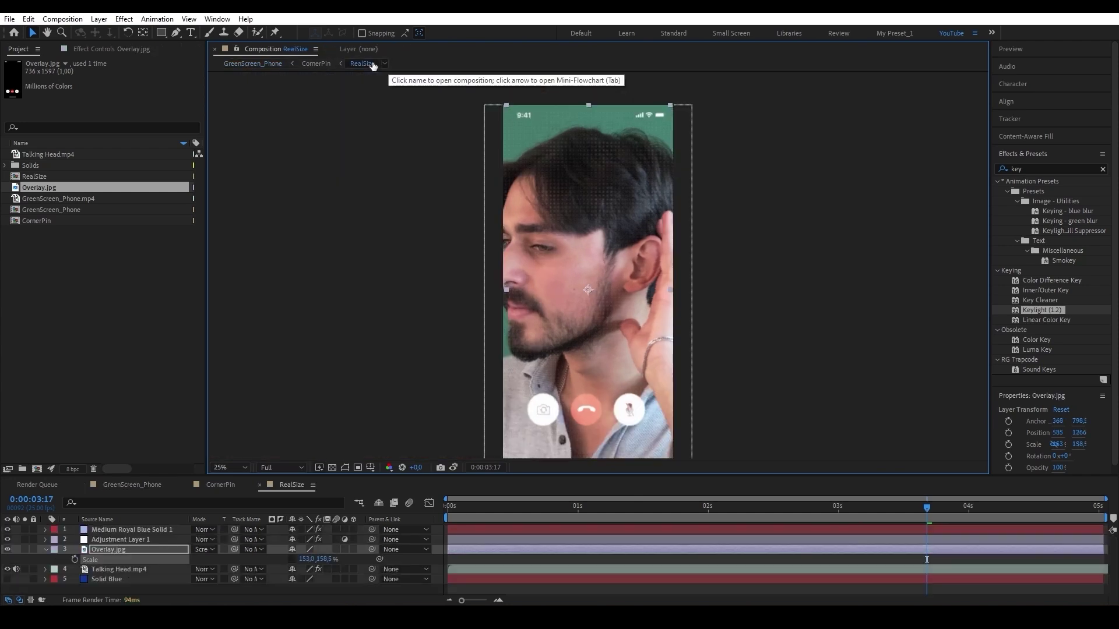
Darken the overlay with a Curves effect by pulling the curve down
click(142, 552)
key(ctrl+space)
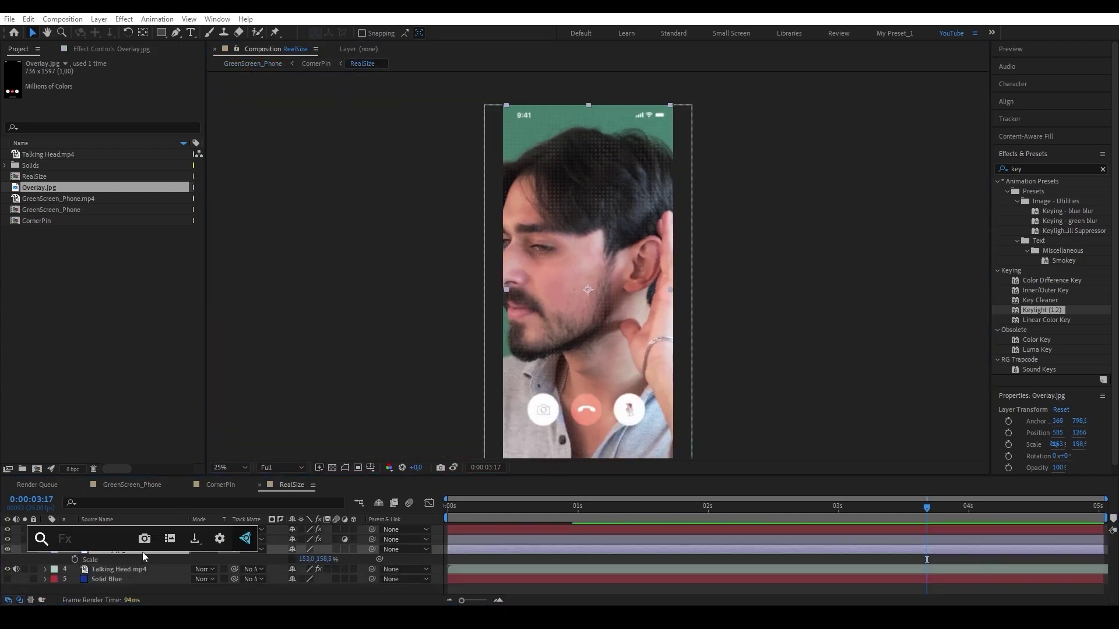
text(curve)
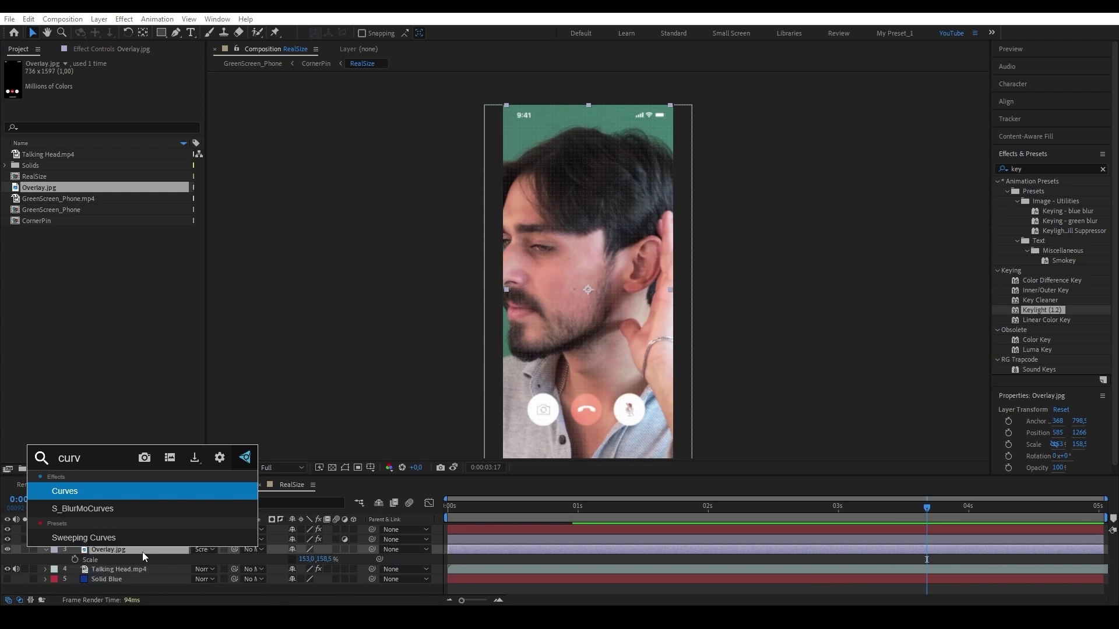
key(Return)
drag(96, 193, 116, 219)
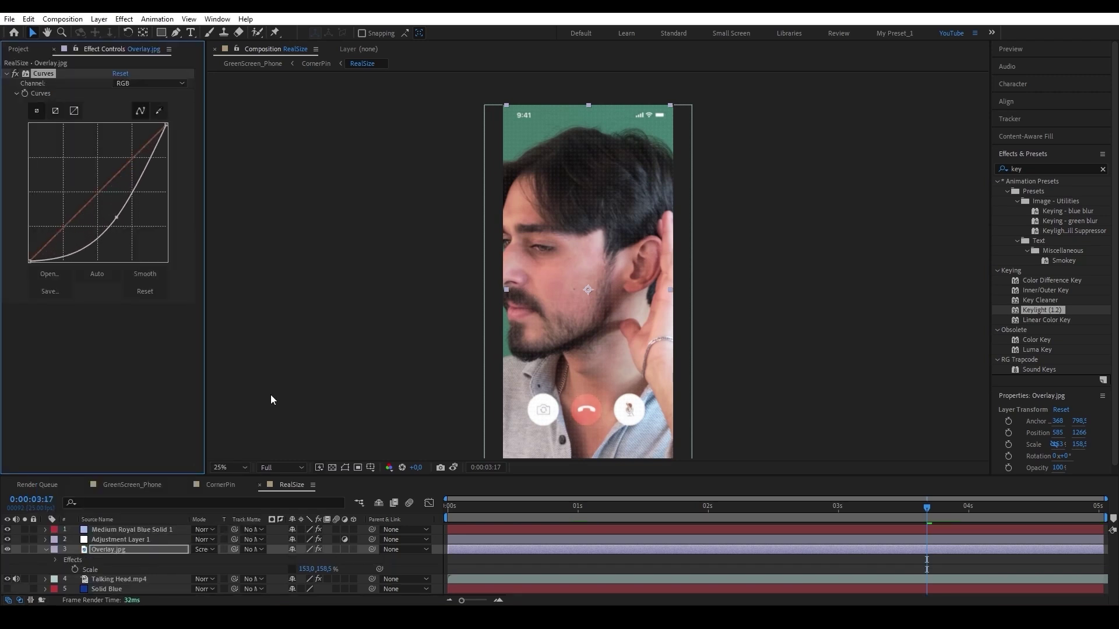
click(244, 66)
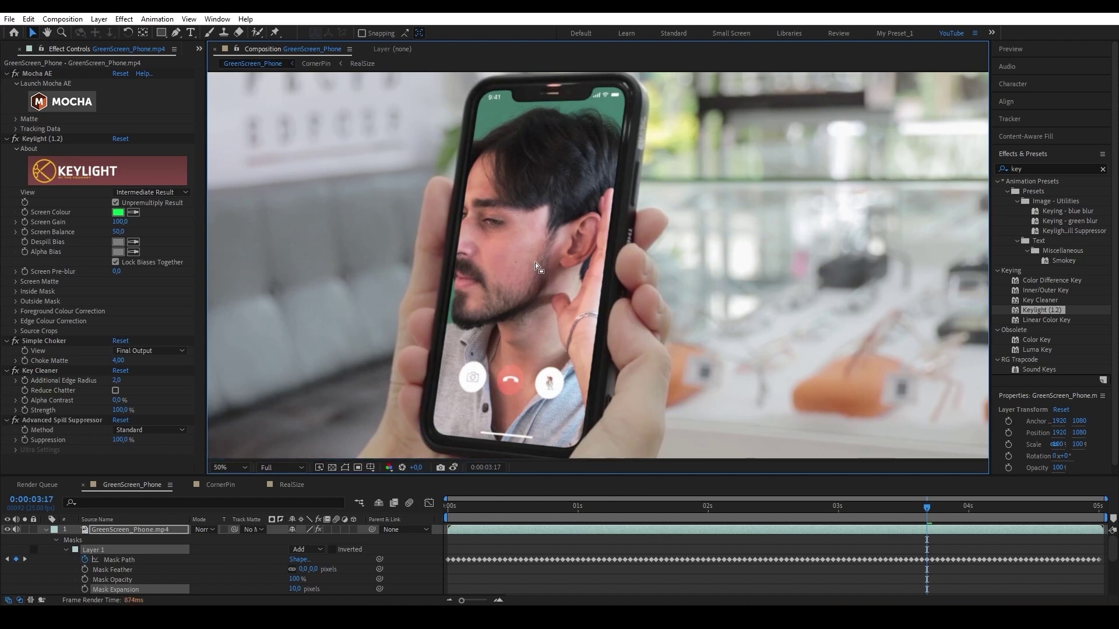
key(comma)
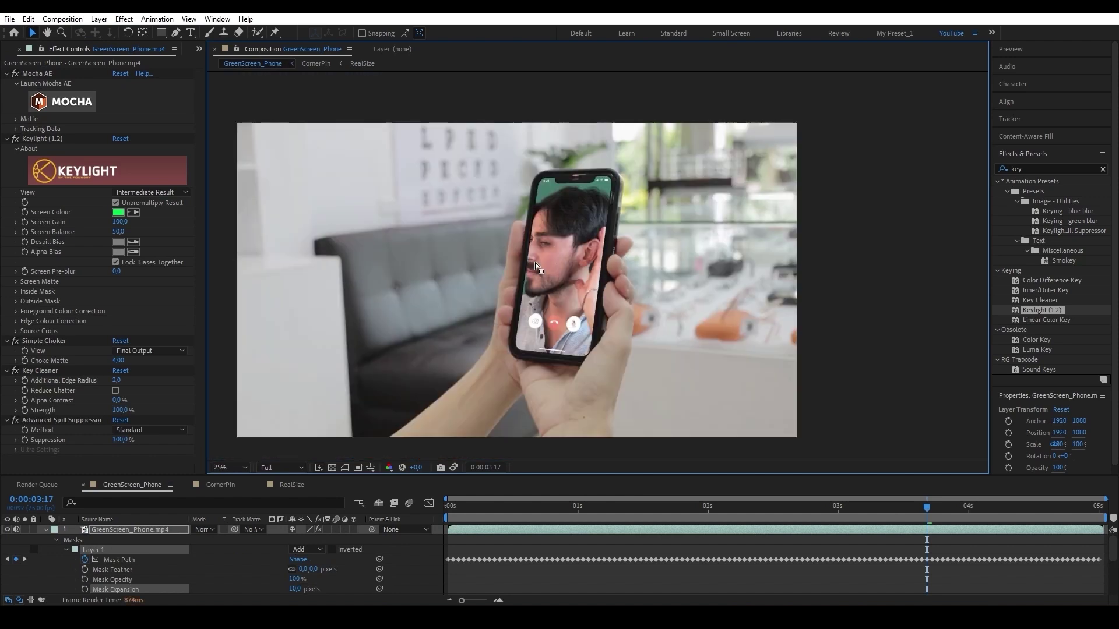
key(Home)
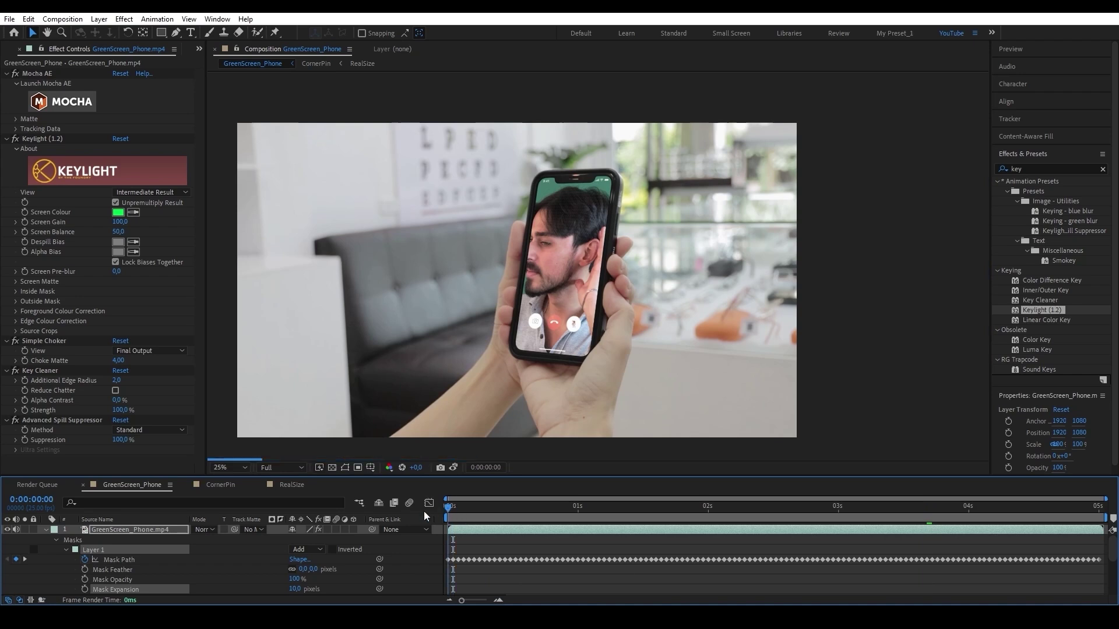
key(space)
click(244, 467)
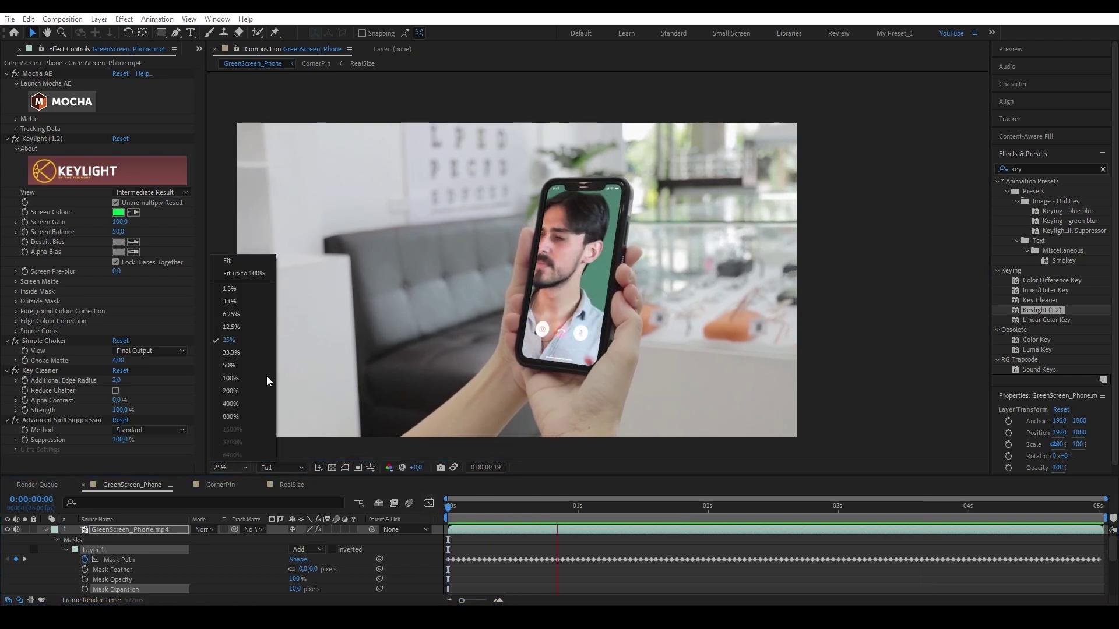
click(240, 263)
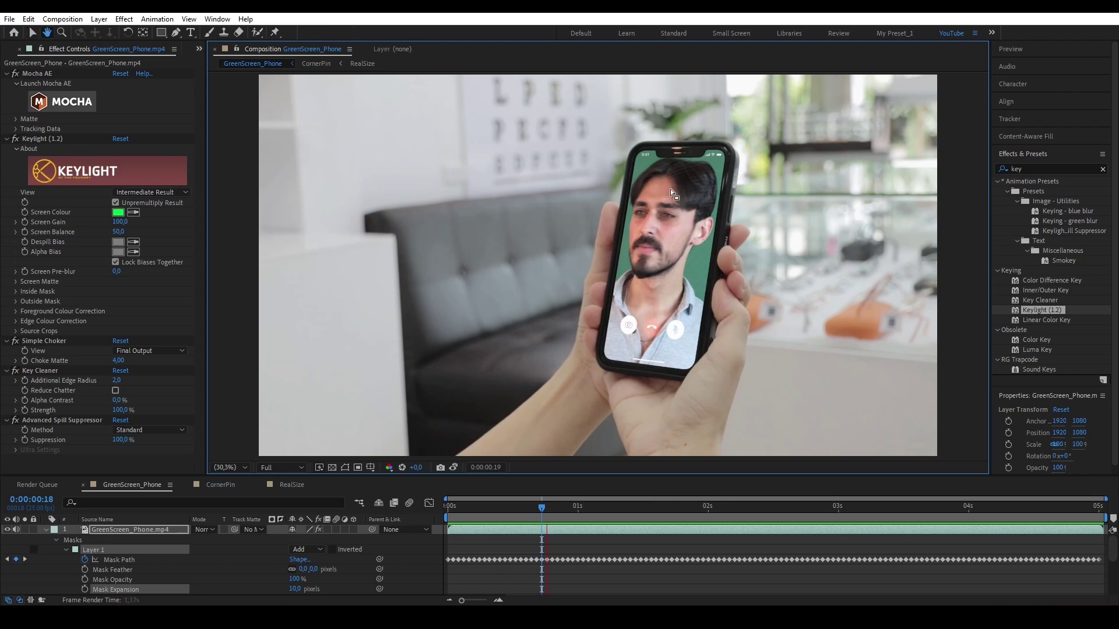
key(space)
scroll(679, 205, up, 4)
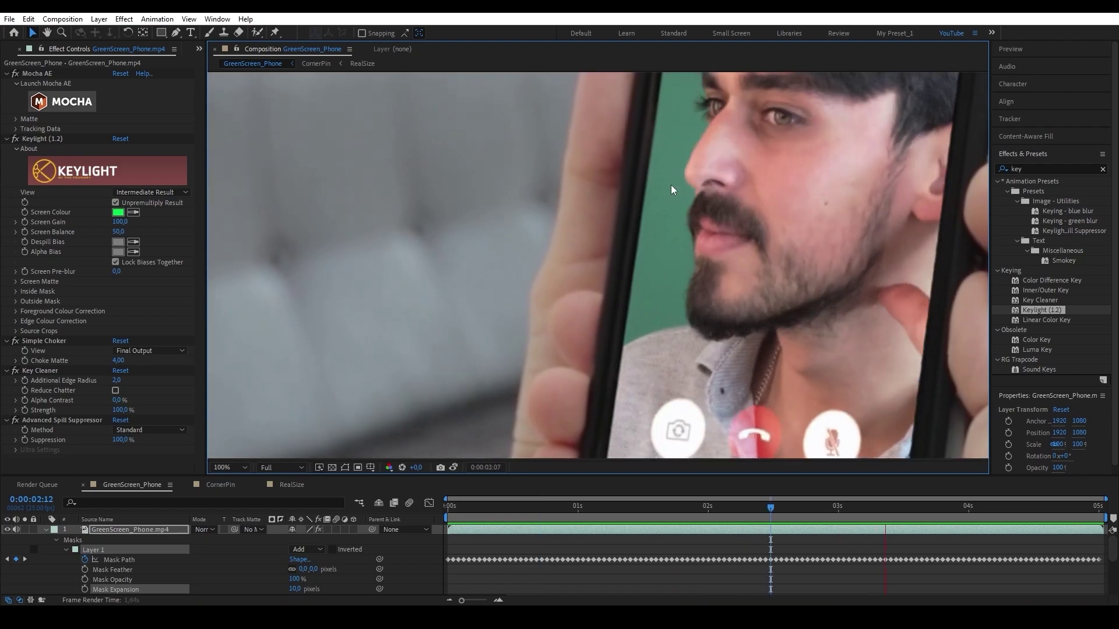